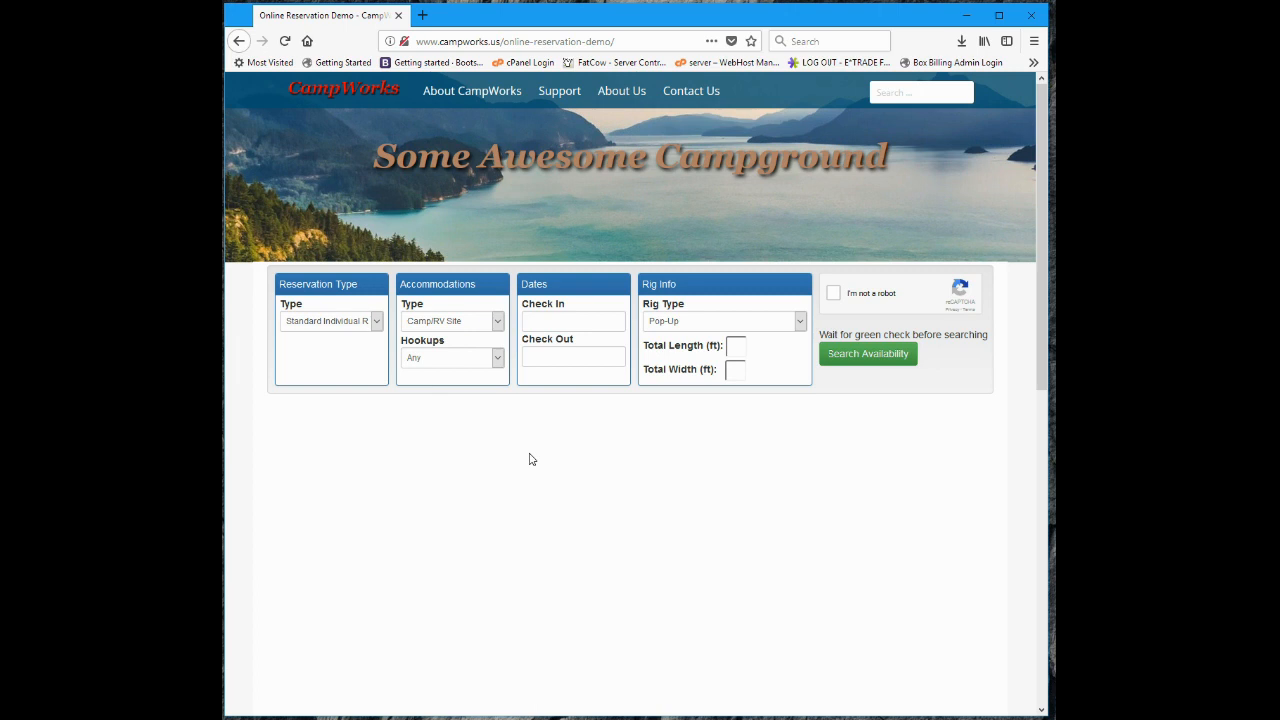
- Narrow the browser window to view the reservation form's mobile layout and restore it to its wide size
drag(1047, 395, 1048, 426)
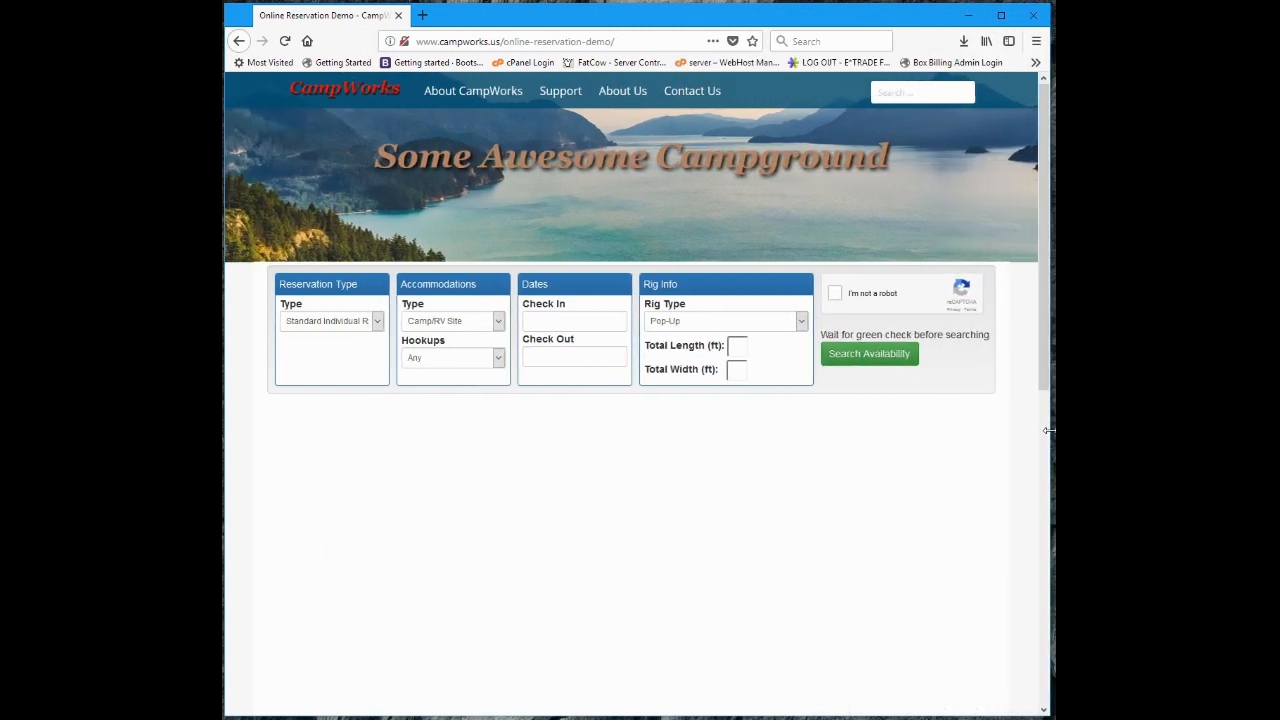
drag(1048, 430, 690, 440)
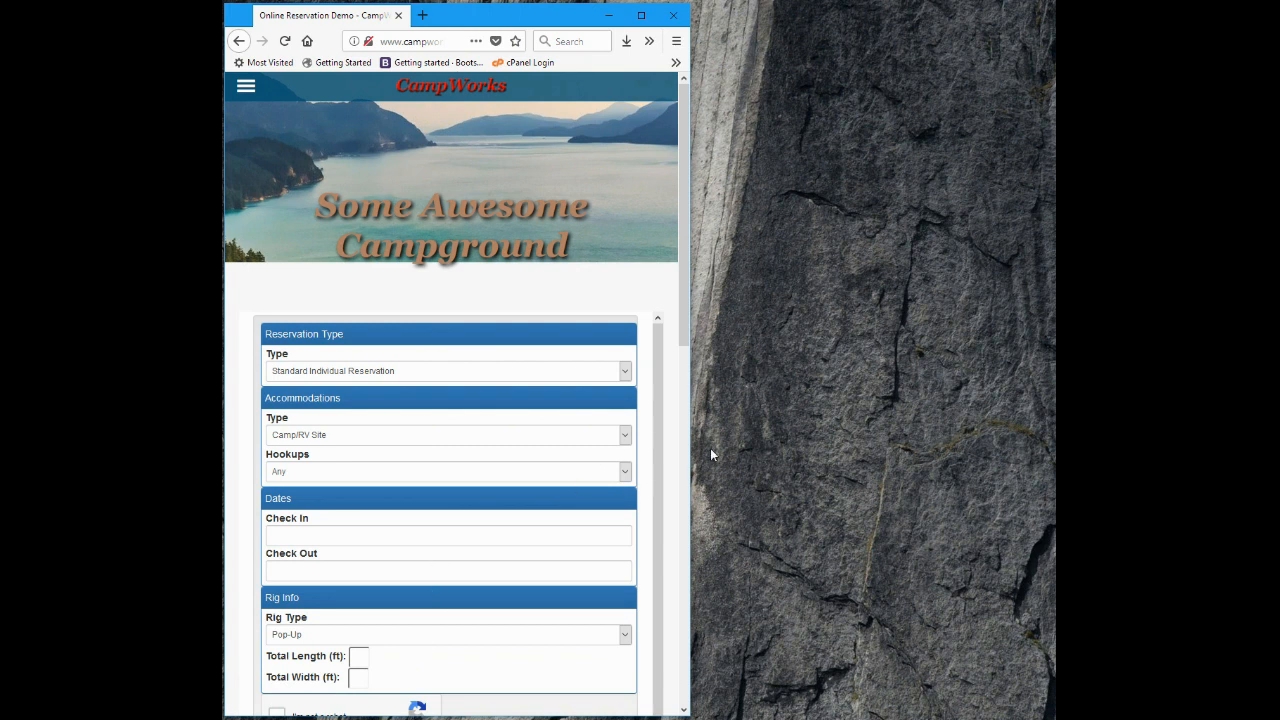
drag(690, 463, 1056, 463)
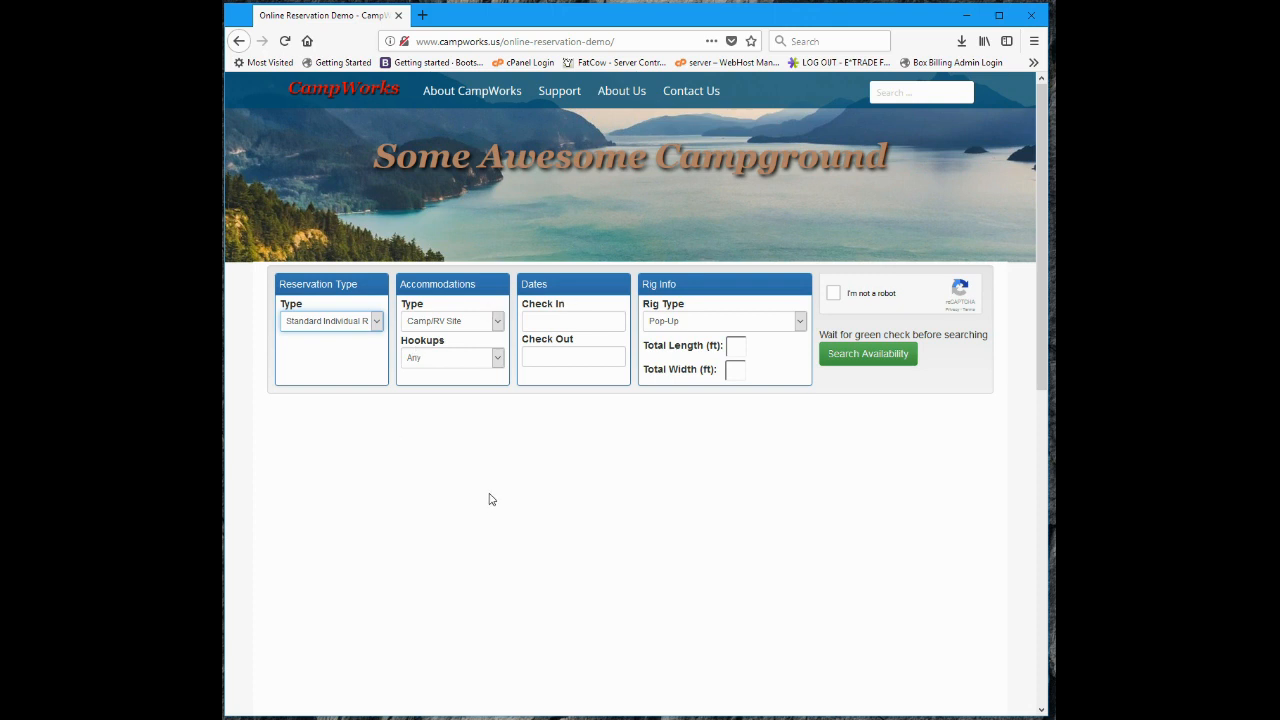
- Preview the Existing Group reservation type and return the type to Standard Individual Reservation
click(377, 322)
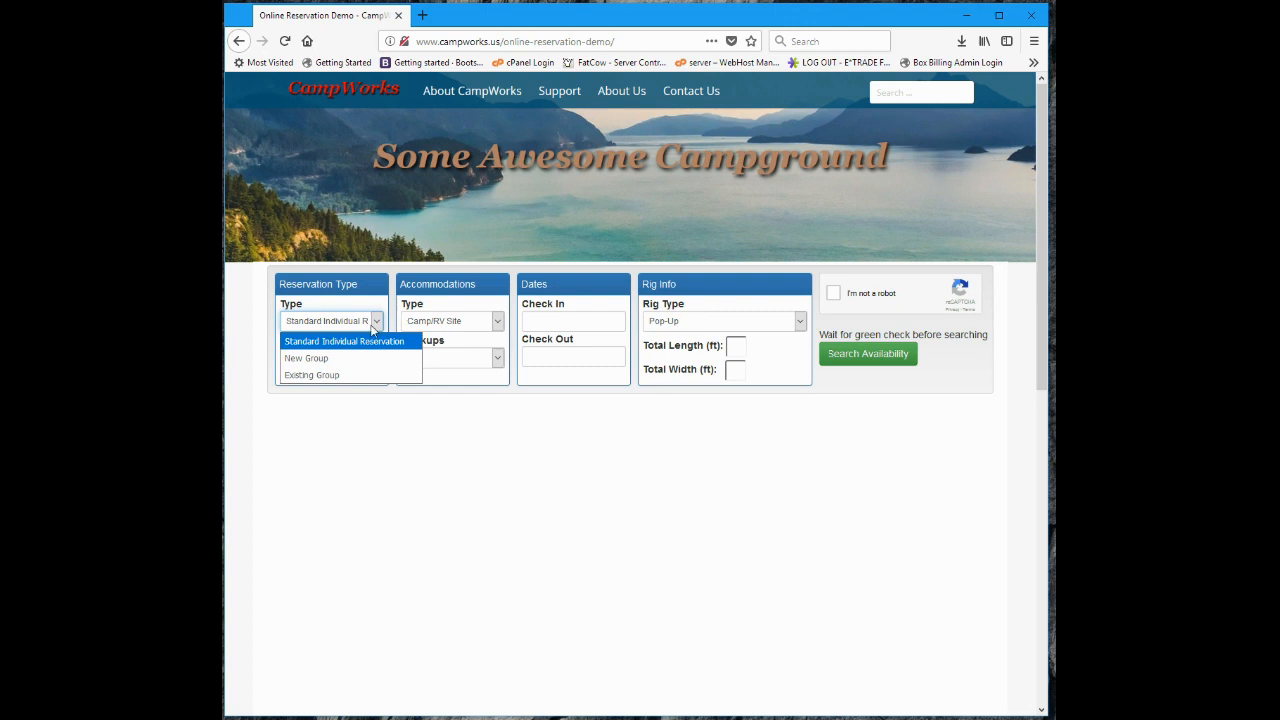
key(Down)
key(Down)
key(Return)
click(380, 325)
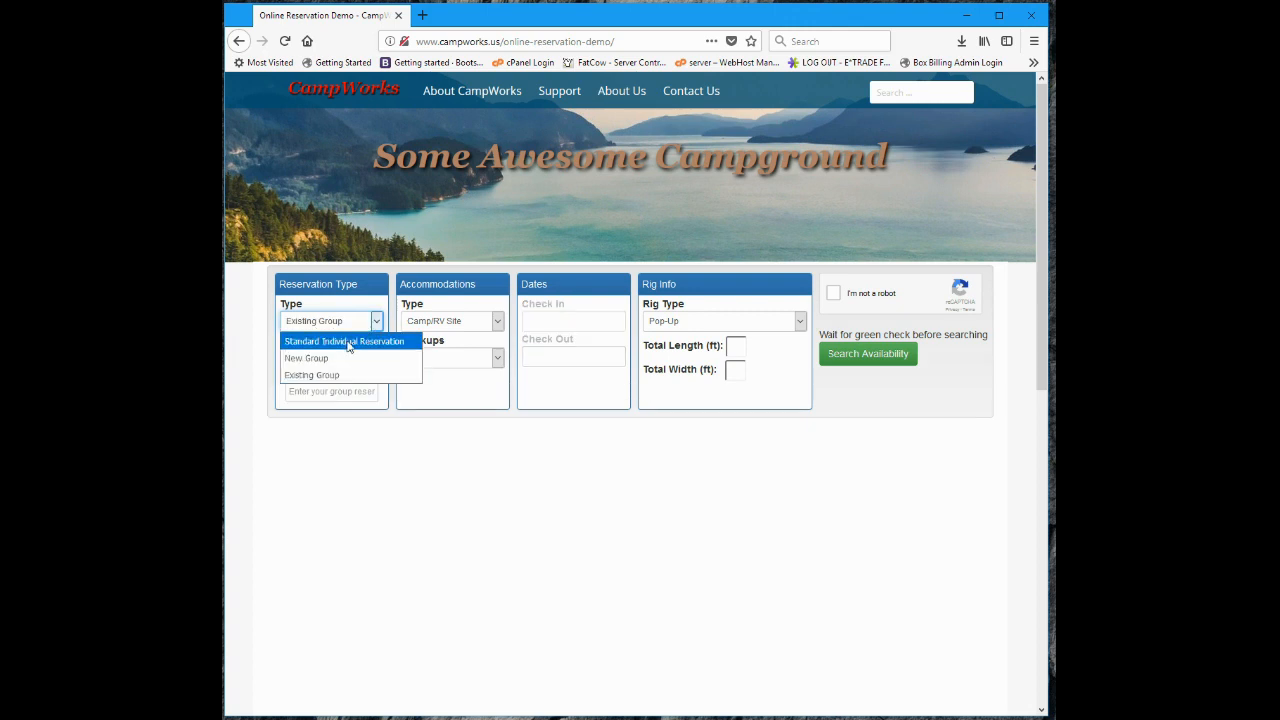
click(347, 343)
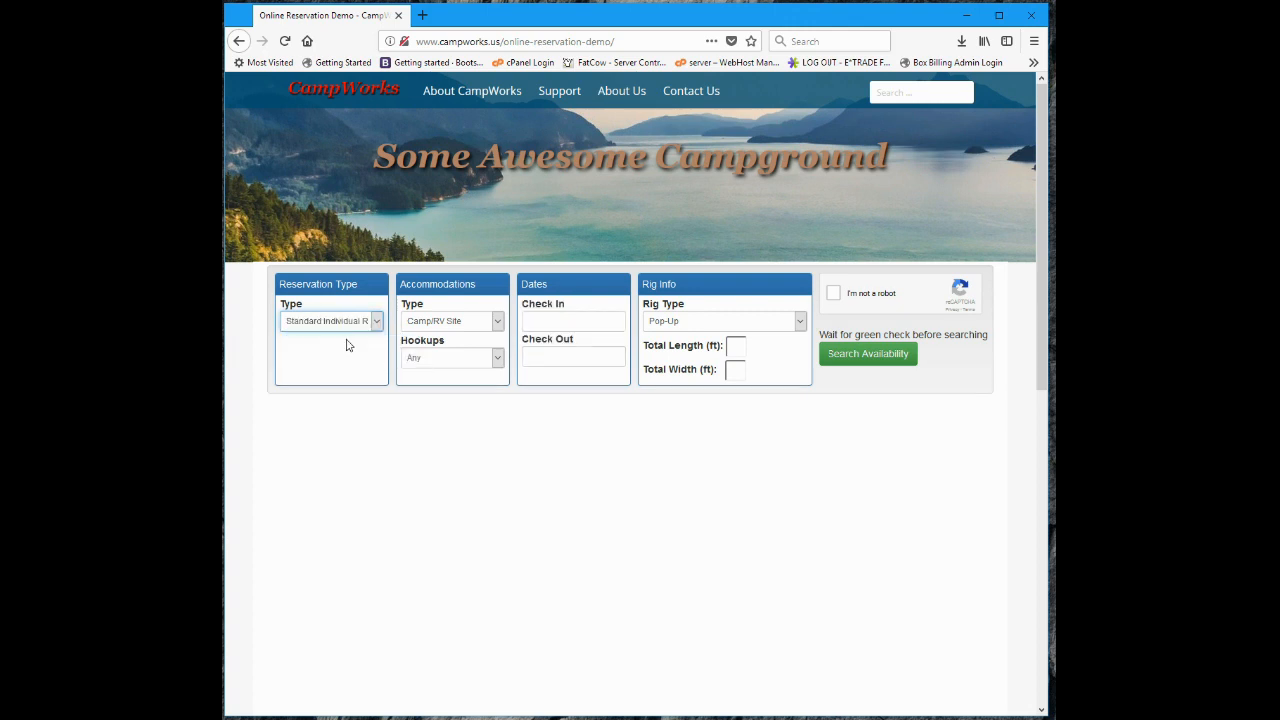
- Keep Camp/RV Site with Any hookups and set the stay from 02/09/2018 to 02/10/2018
click(499, 322)
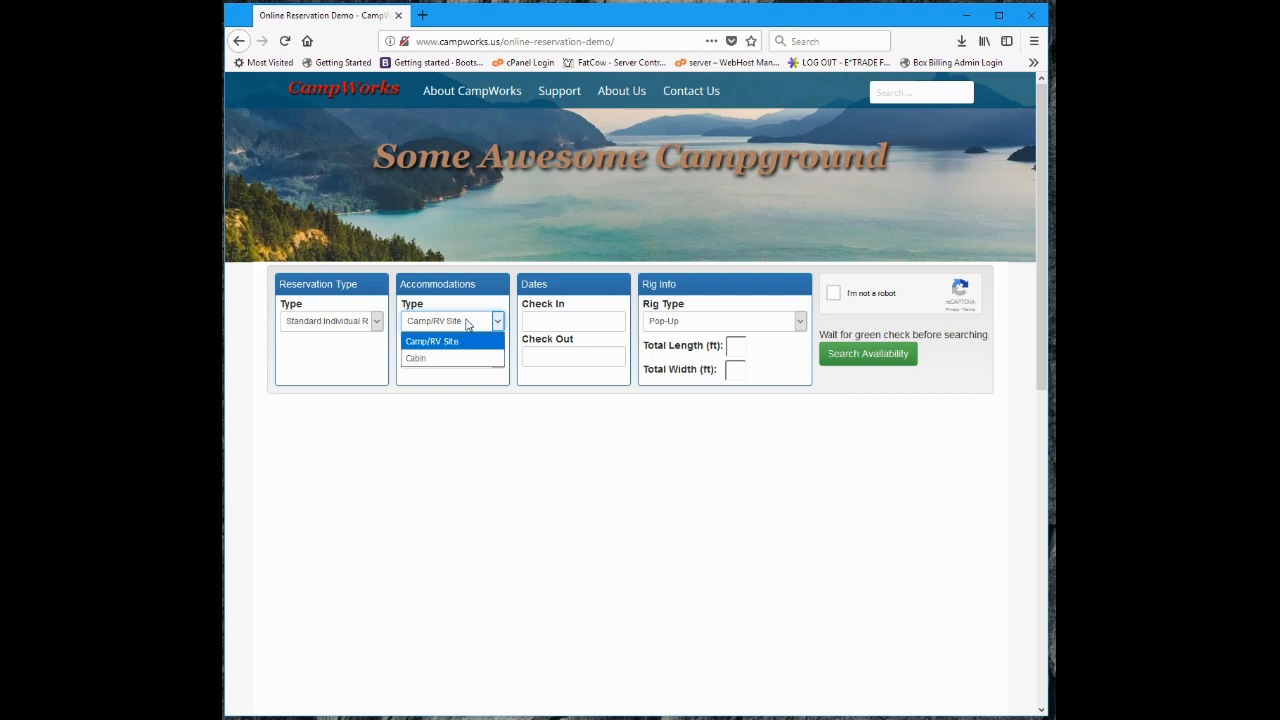
click(466, 324)
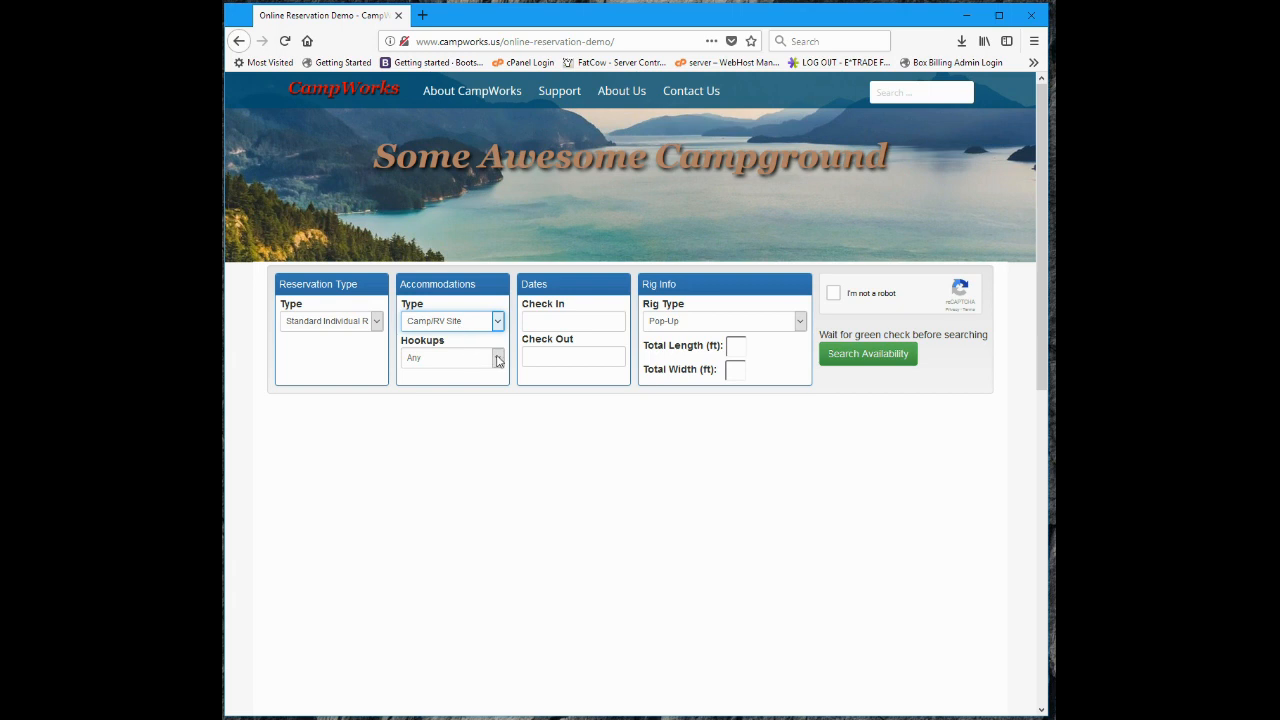
click(496, 358)
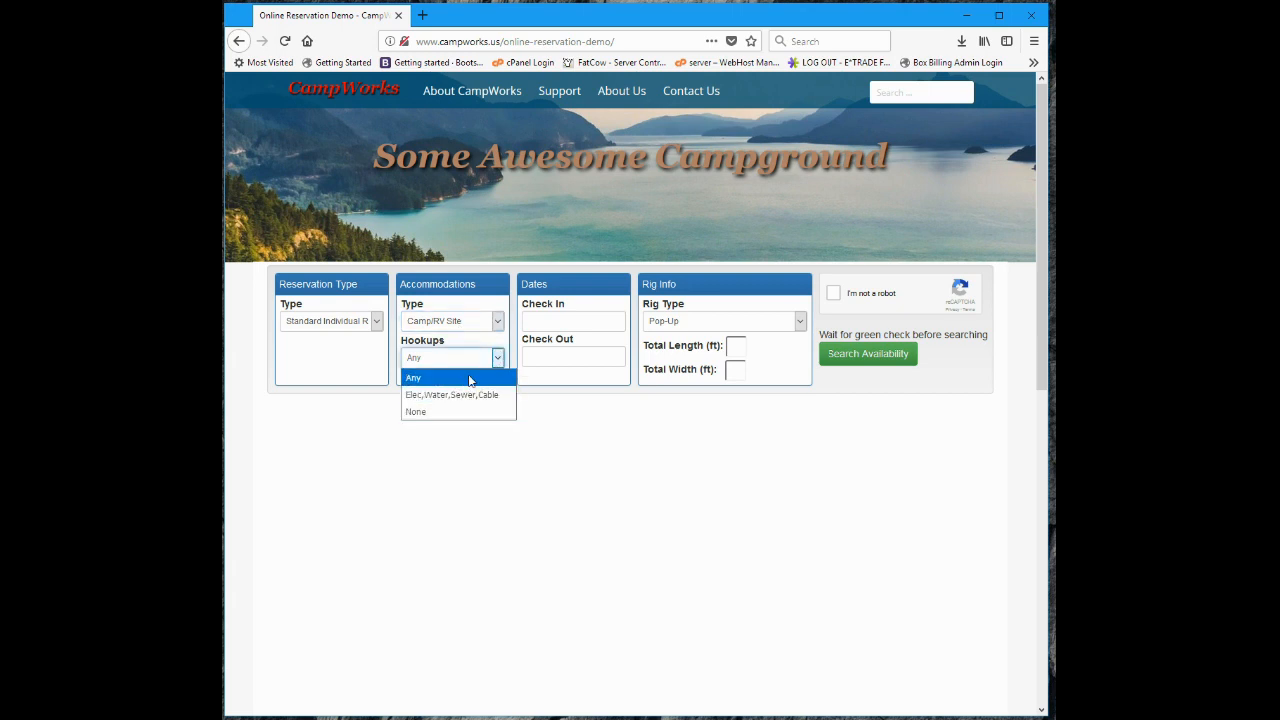
click(476, 362)
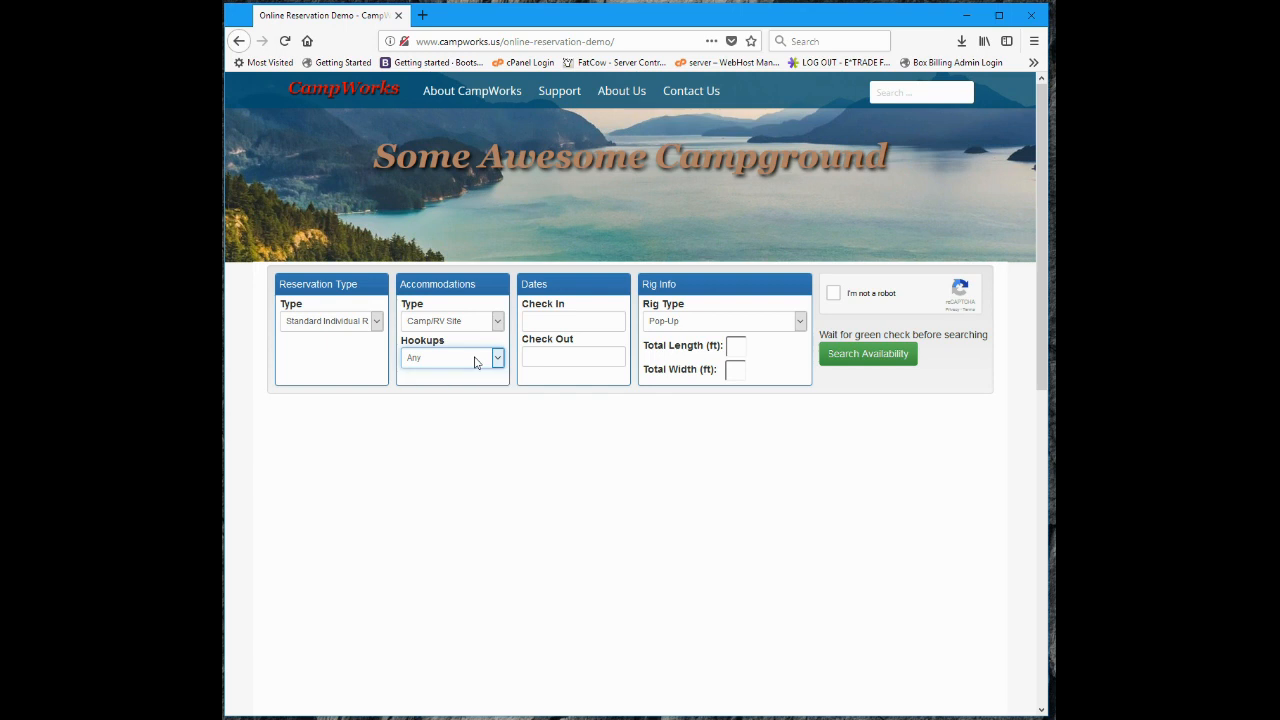
click(543, 319)
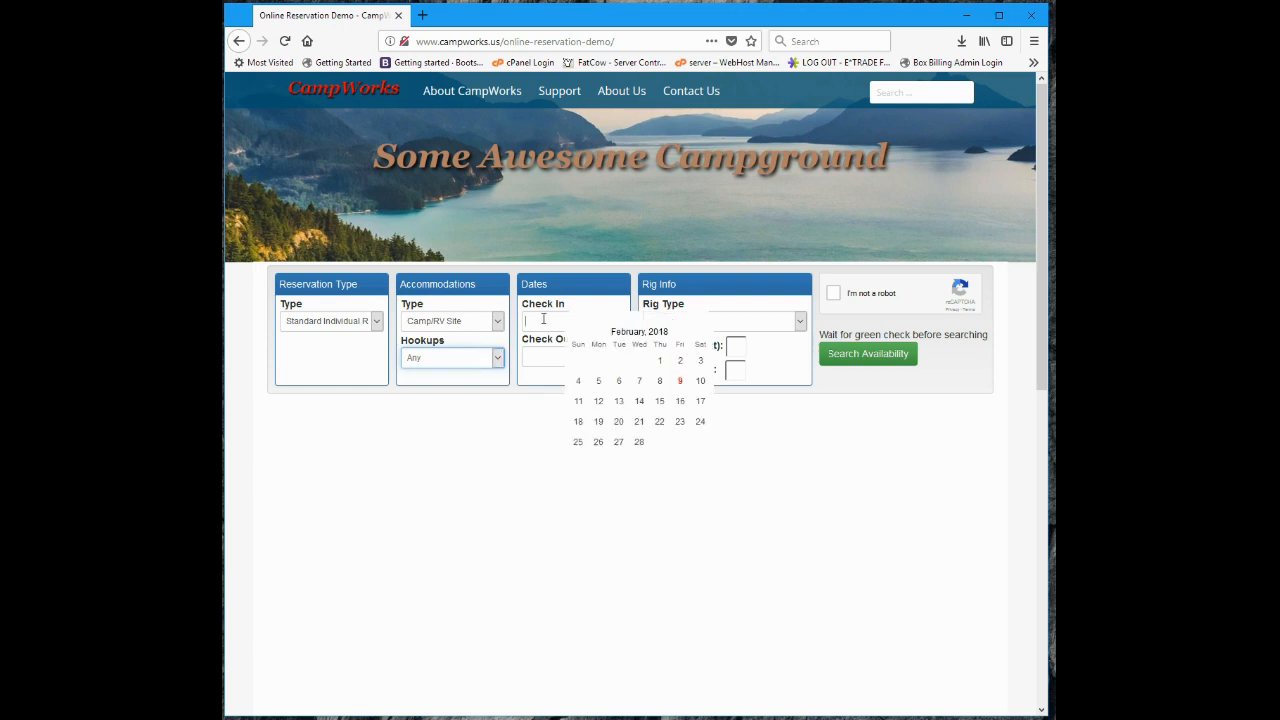
click(680, 381)
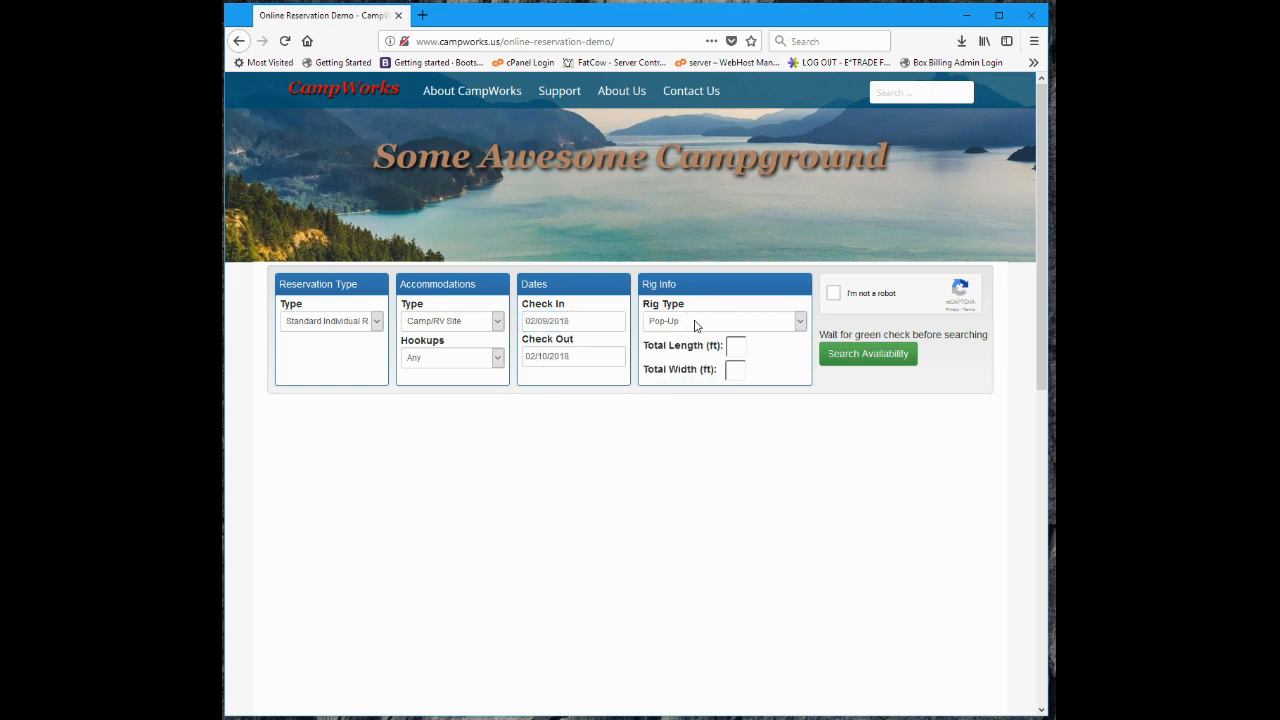
- Describe the rig as a Pop-Up with a total length of 24 ft and a total width of 10 ft
click(696, 326)
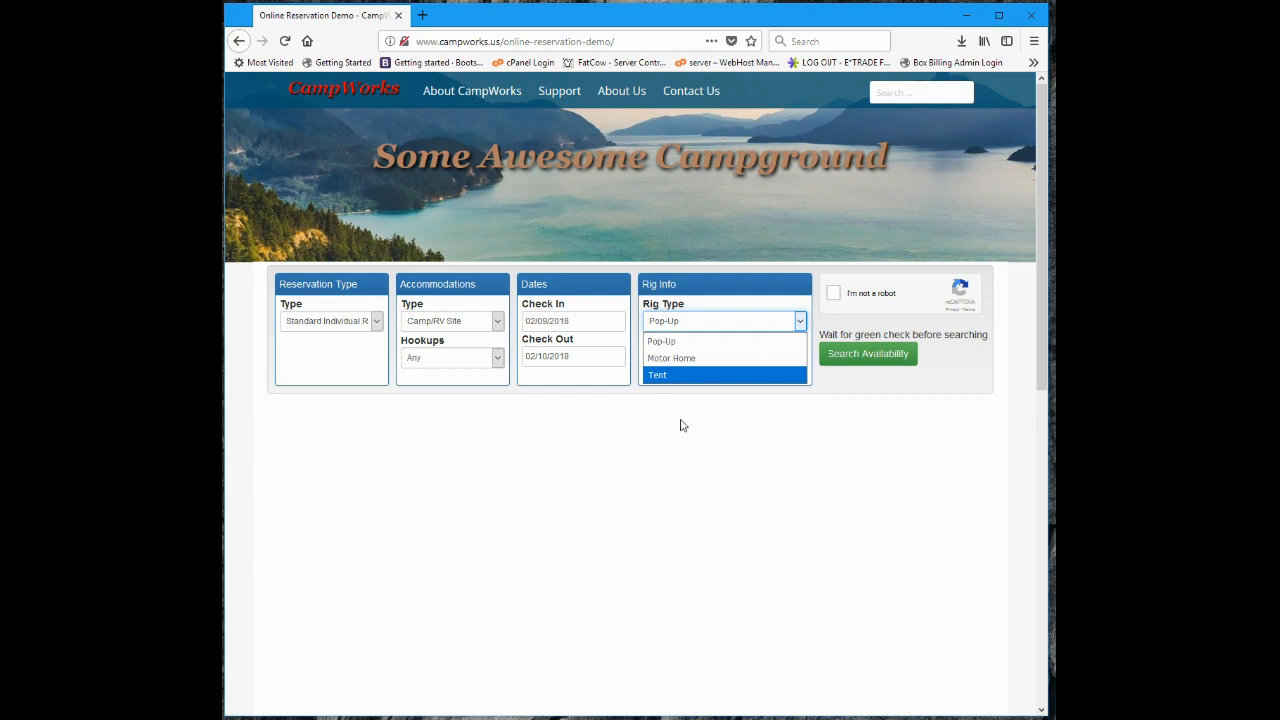
click(677, 346)
click(736, 344)
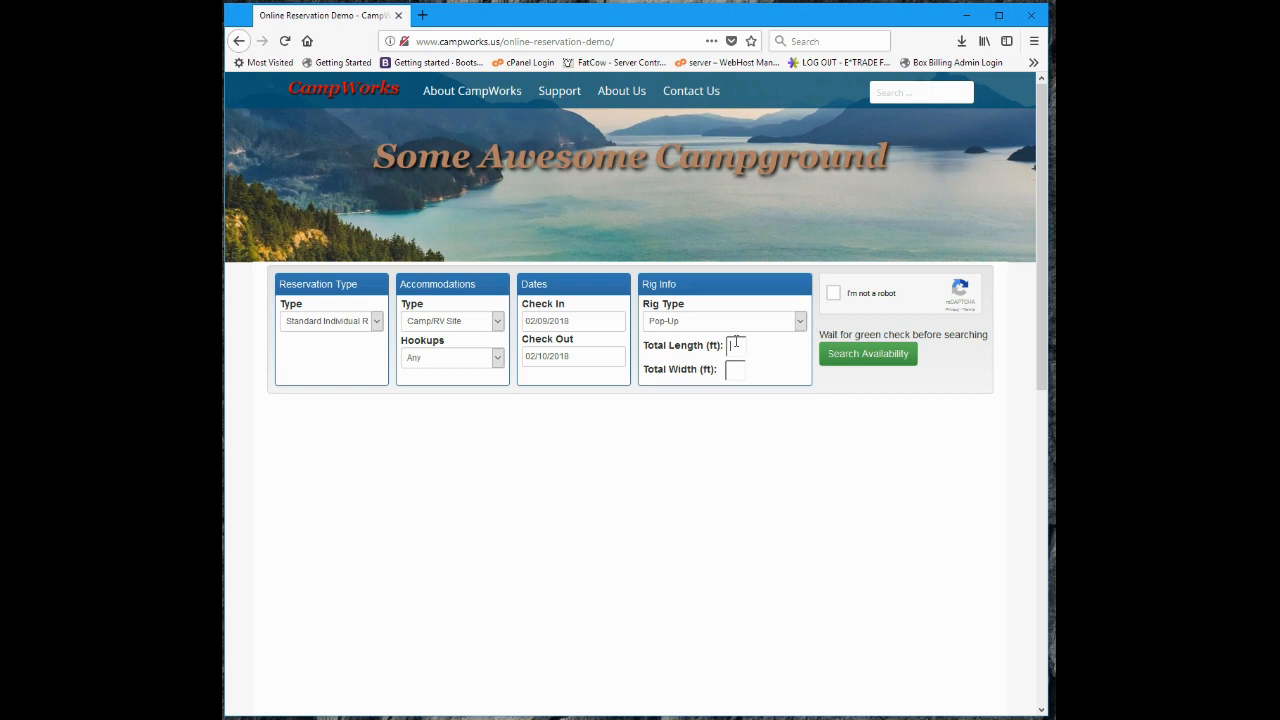
text(24)
click(735, 370)
text(10)
click(733, 431)
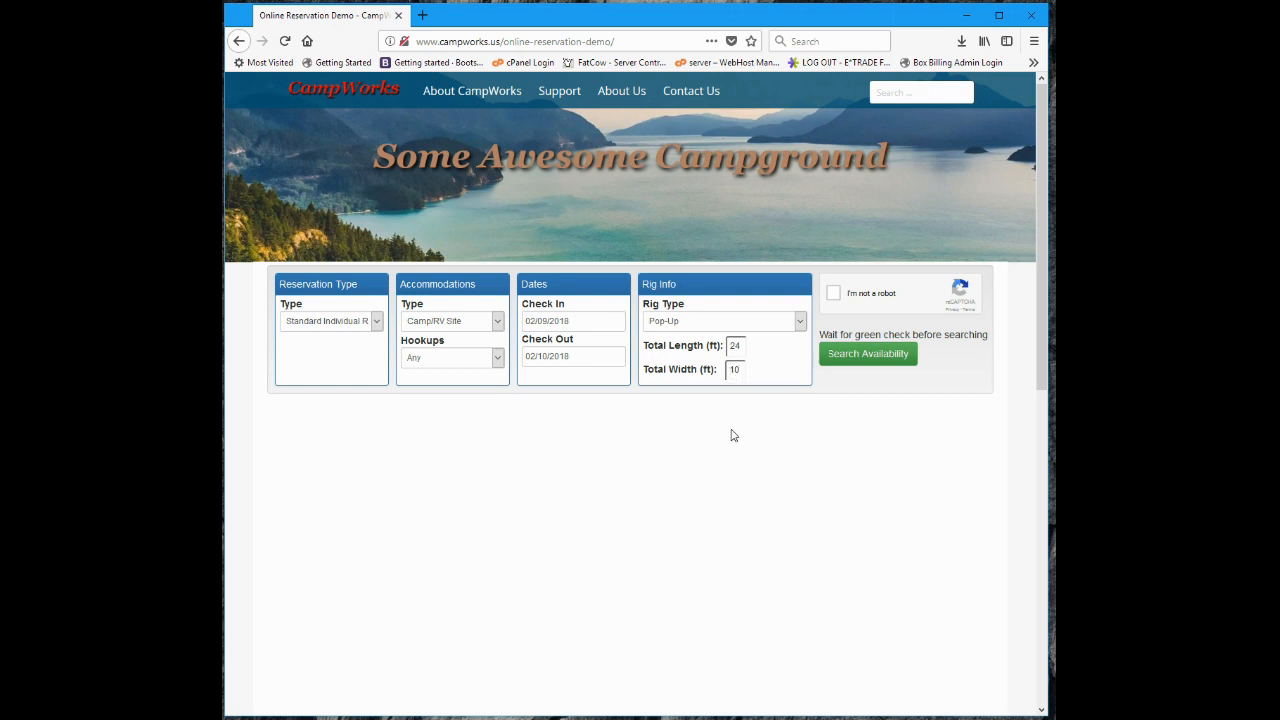
- Complete the robot check and search for available rental spaces
click(834, 293)
click(857, 360)
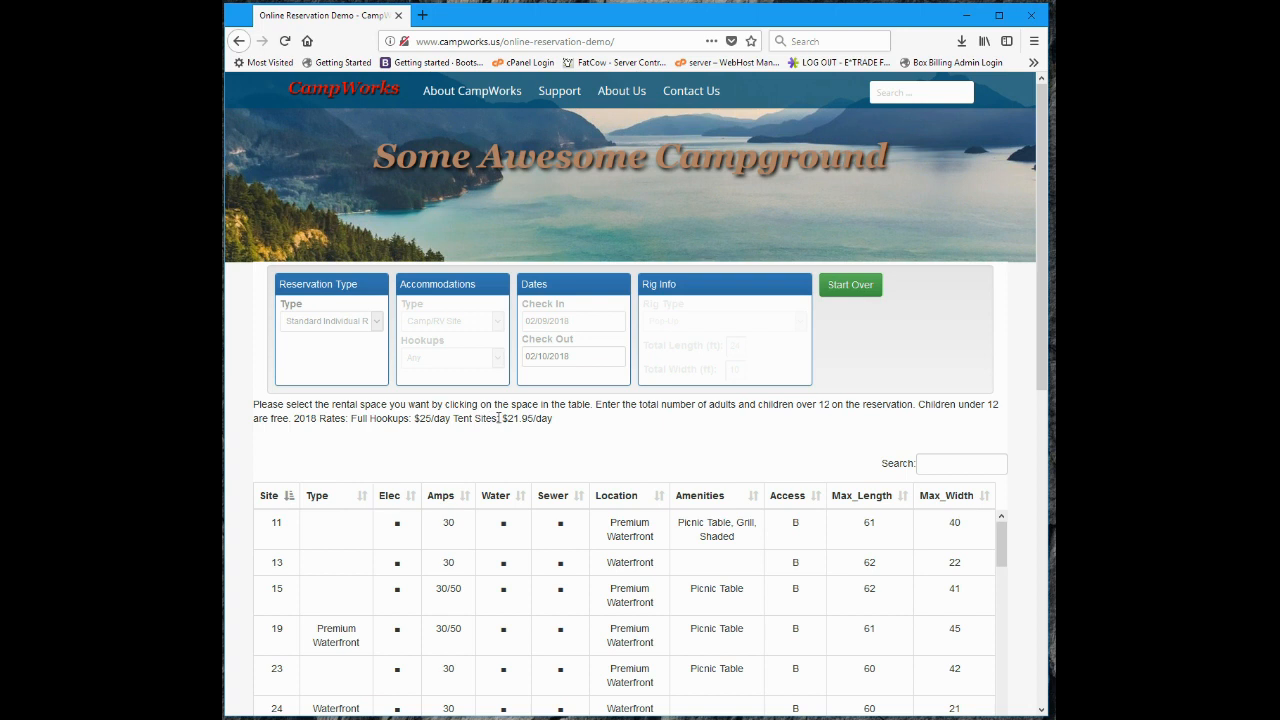
- Choose site 15 as the rental space for 2 adults and get its rates
scroll(486, 420, down, 4)
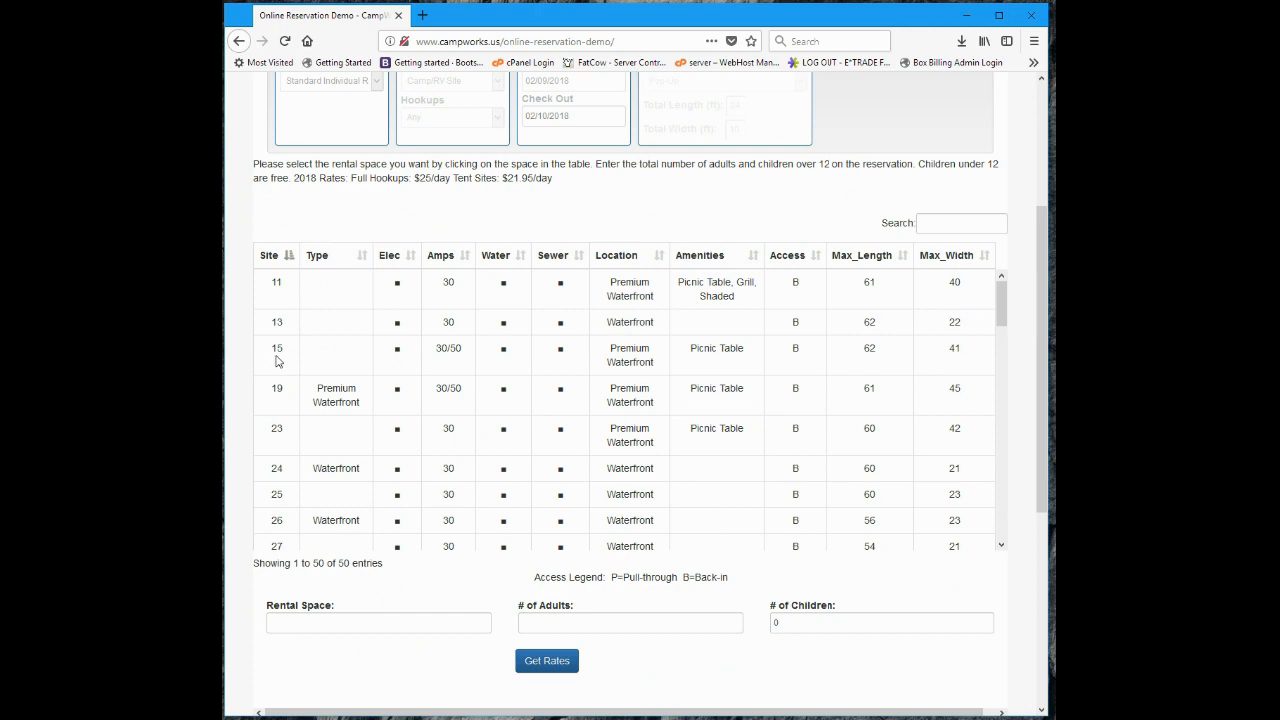
click(277, 360)
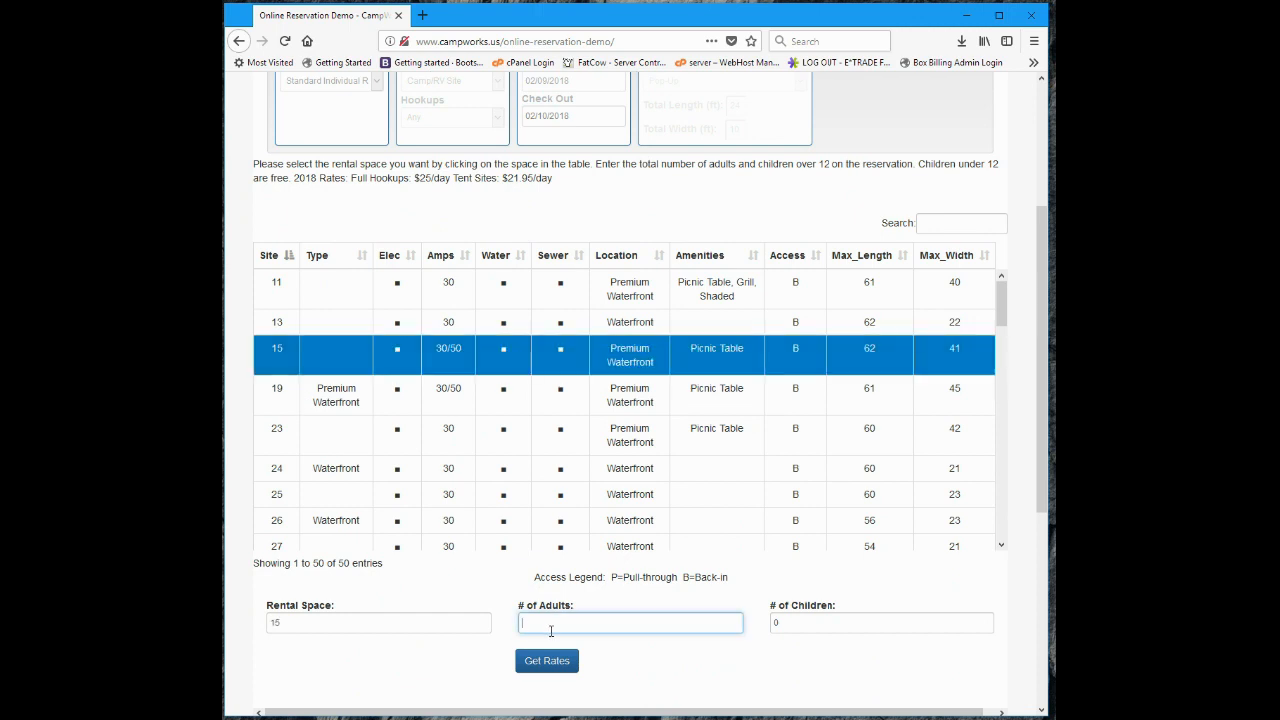
click(552, 623)
text(2)
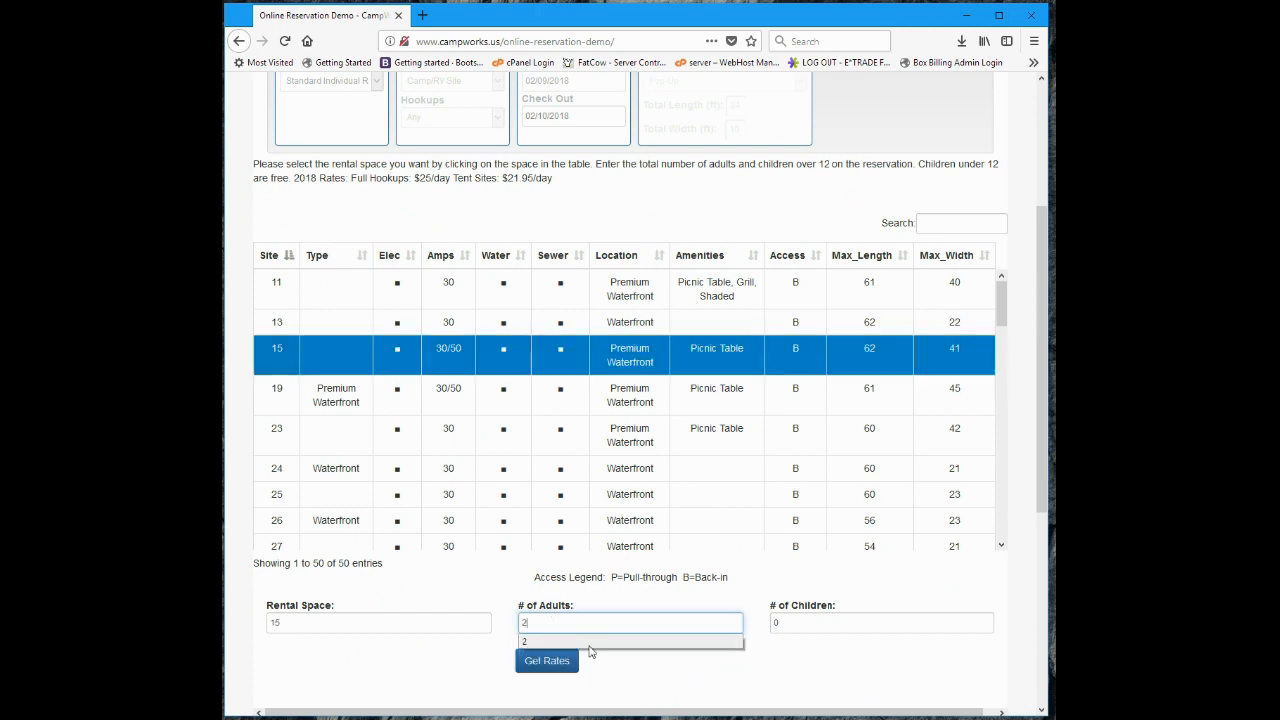
click(563, 665)
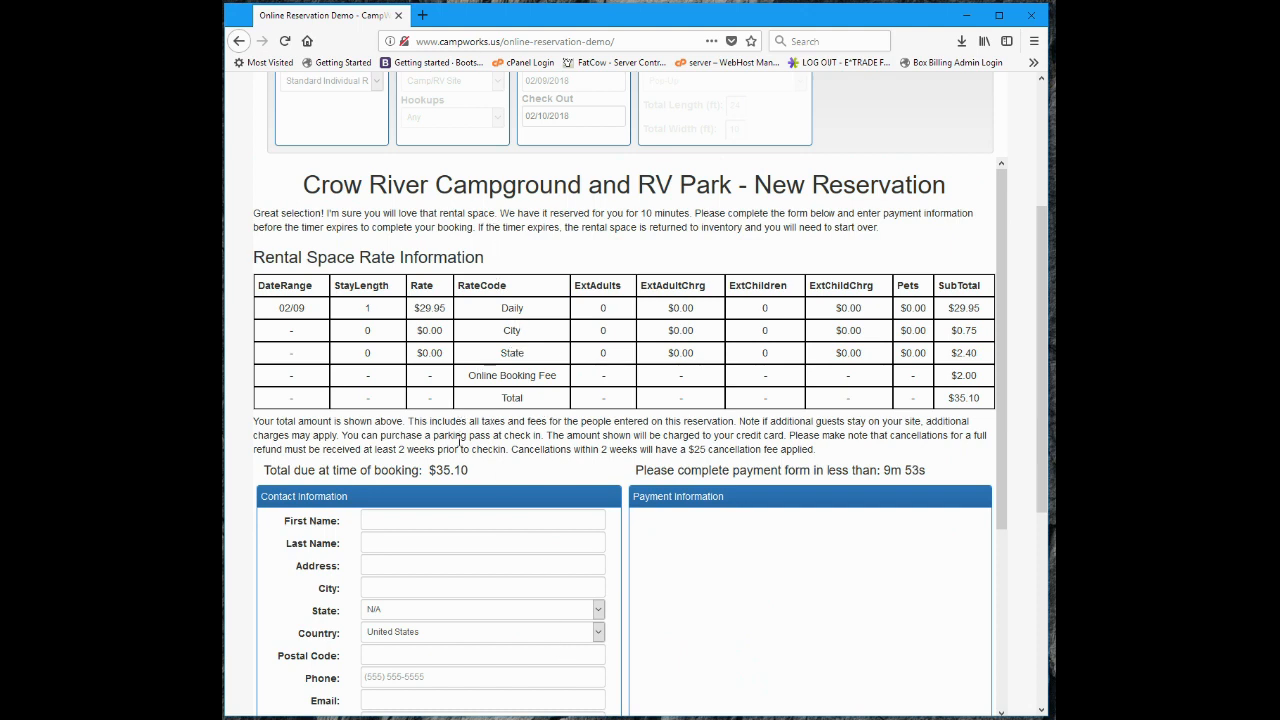
- Fill in the guest's contact information from the saved autofill entry for the first name
click(435, 522)
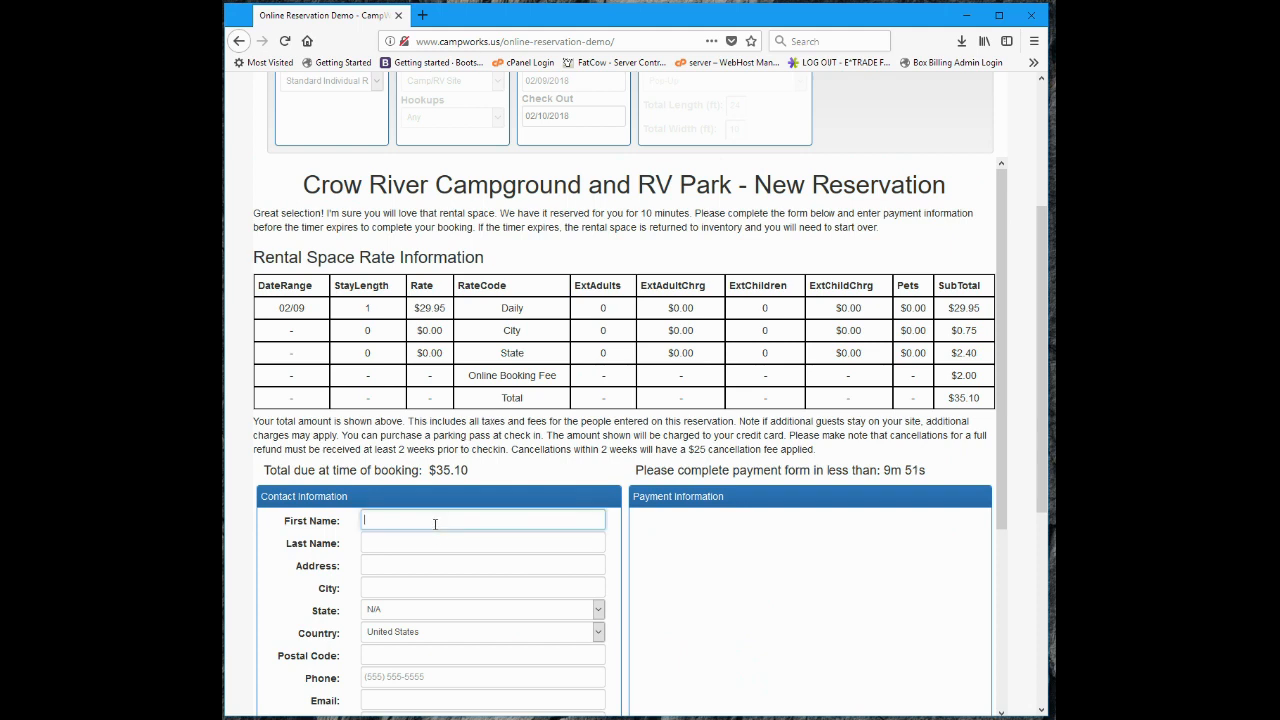
text(K)
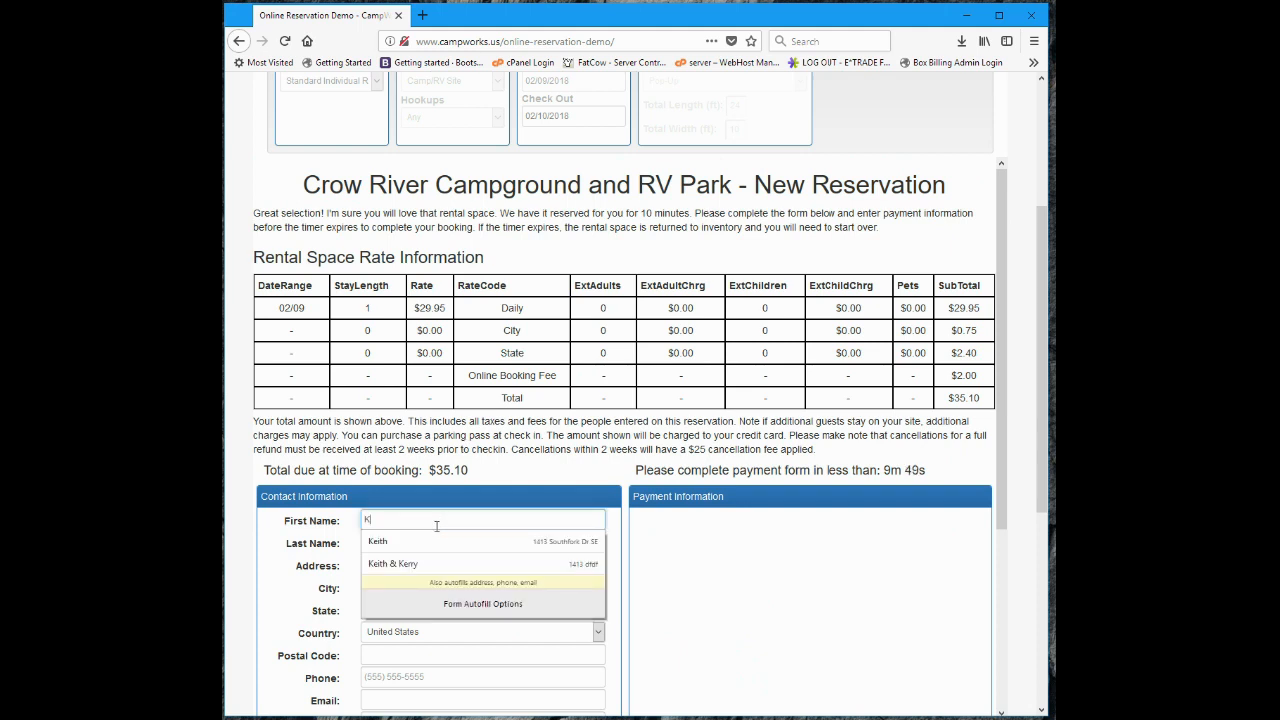
click(410, 543)
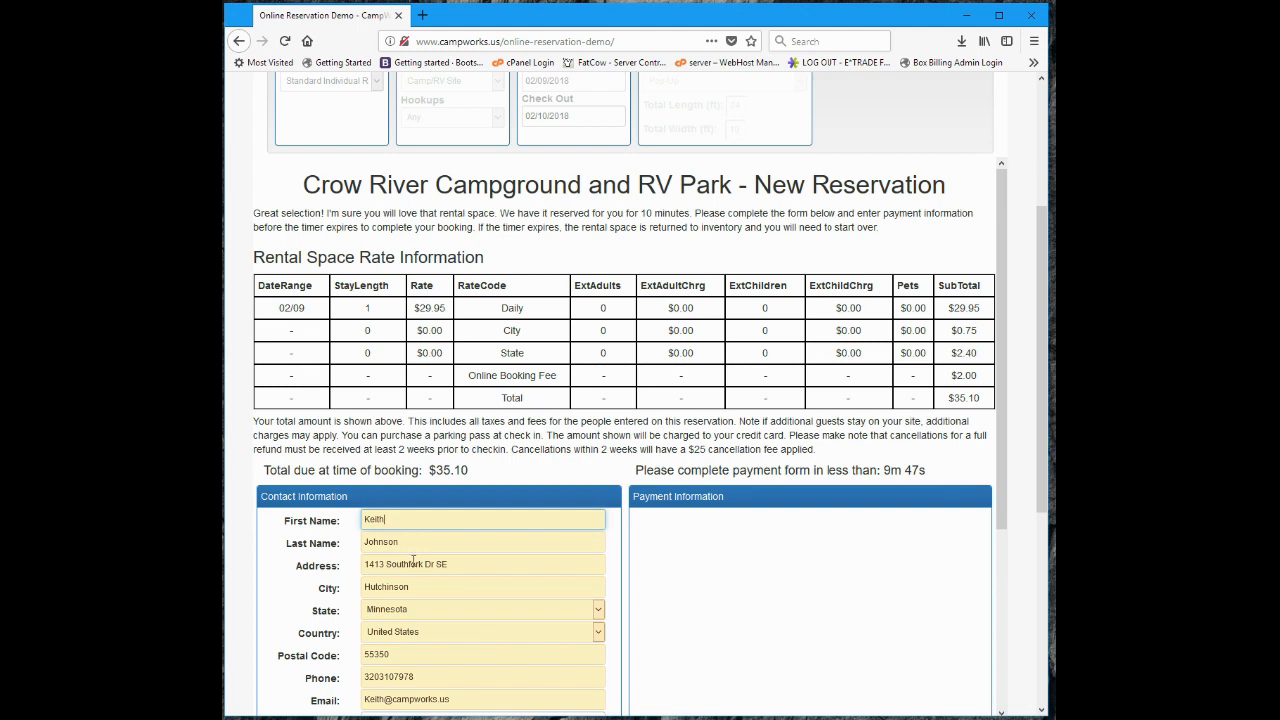
- Add the special note "WOuld prefer to be closer to the pool if available." and proceed to the payment form
scroll(413, 562, down, 1)
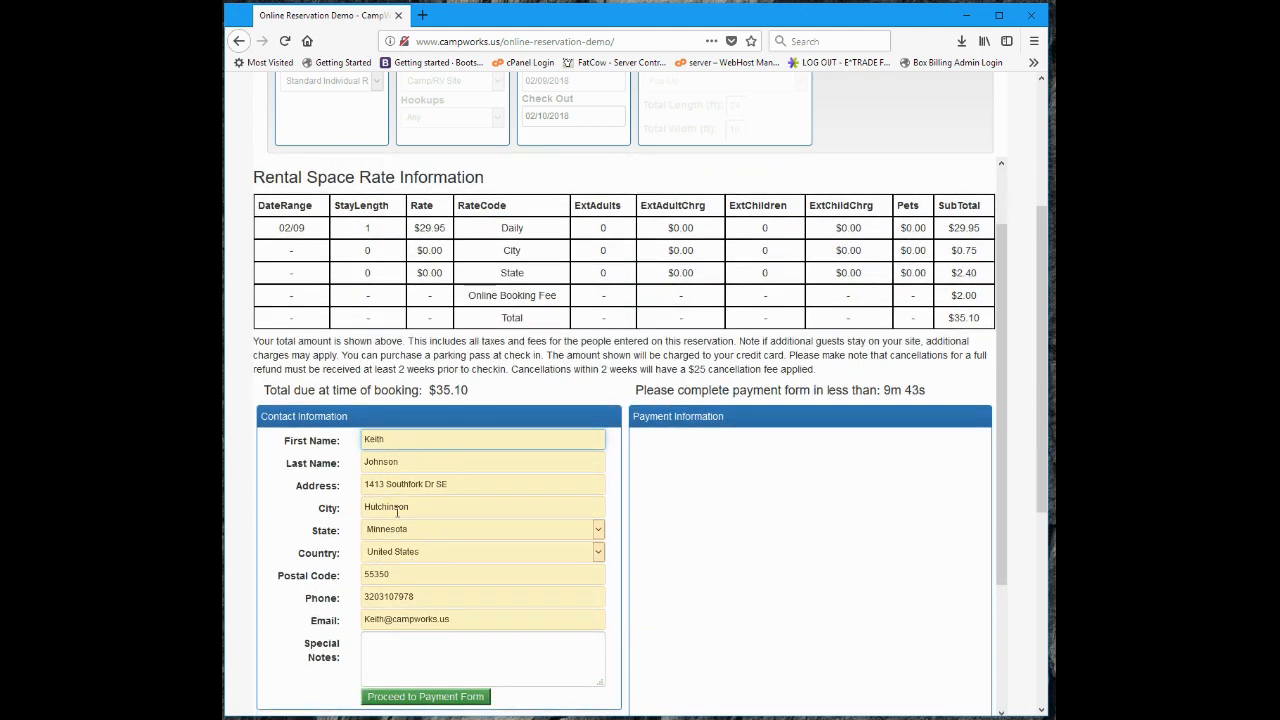
click(410, 644)
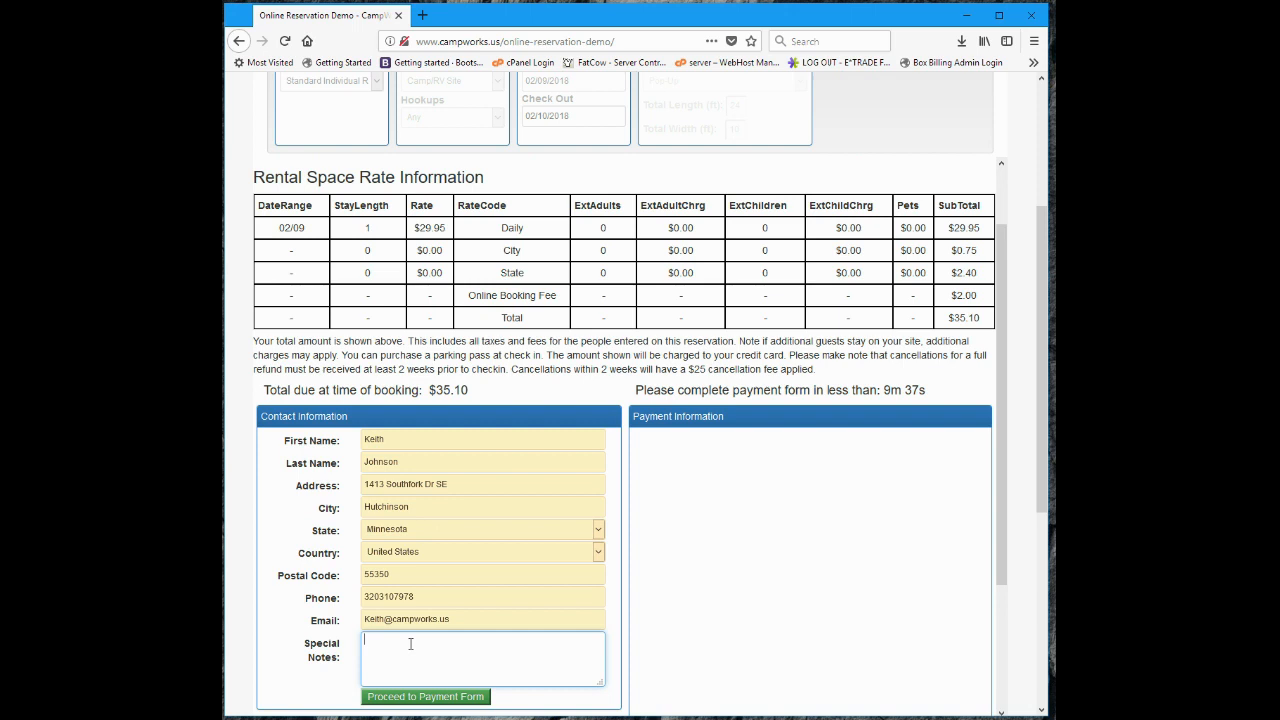
text(WOuld prefer to be closer to the pool if available.)
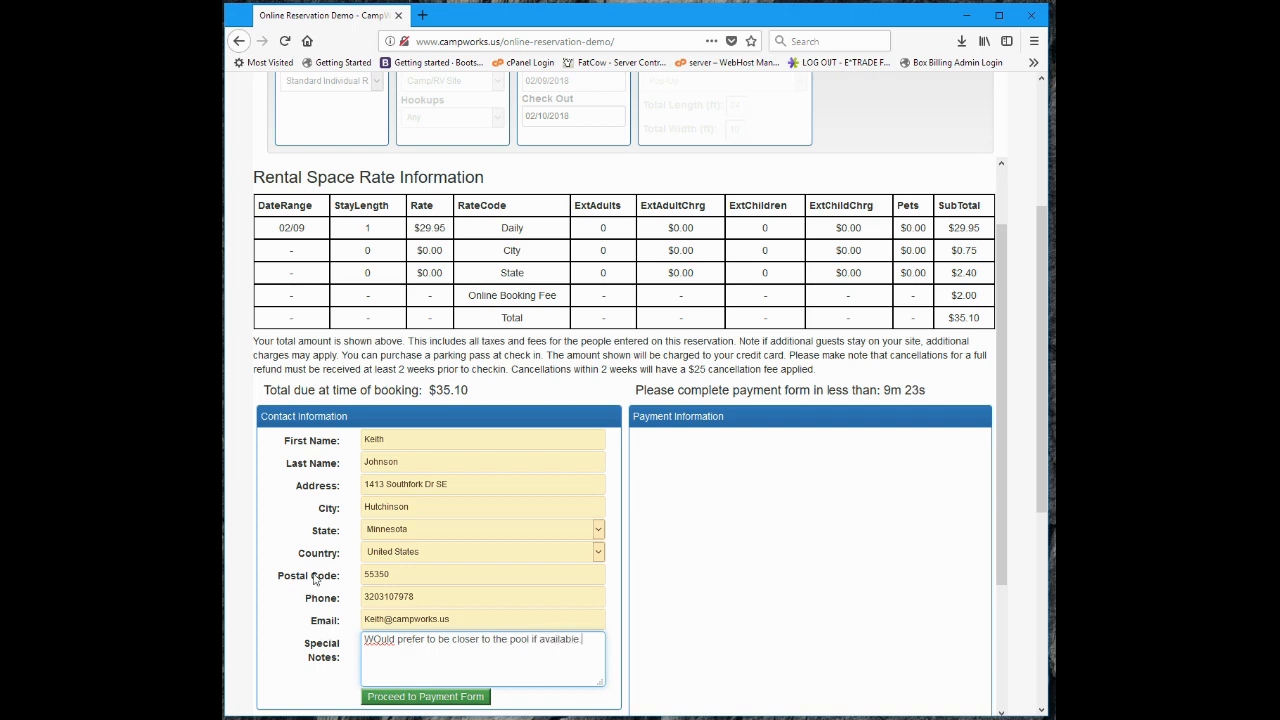
click(400, 695)
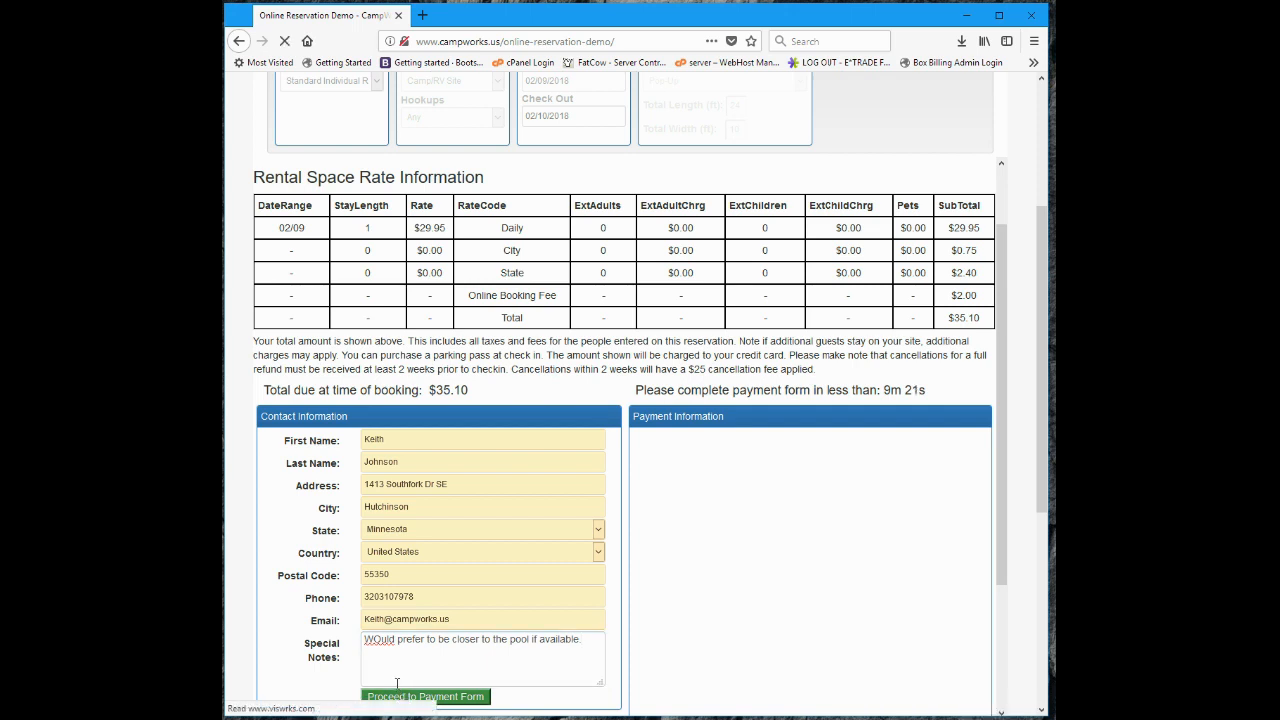
- Enter the card number and expiration date in the payment information
scroll(577, 566, down, 3)
click(806, 265)
text(41)
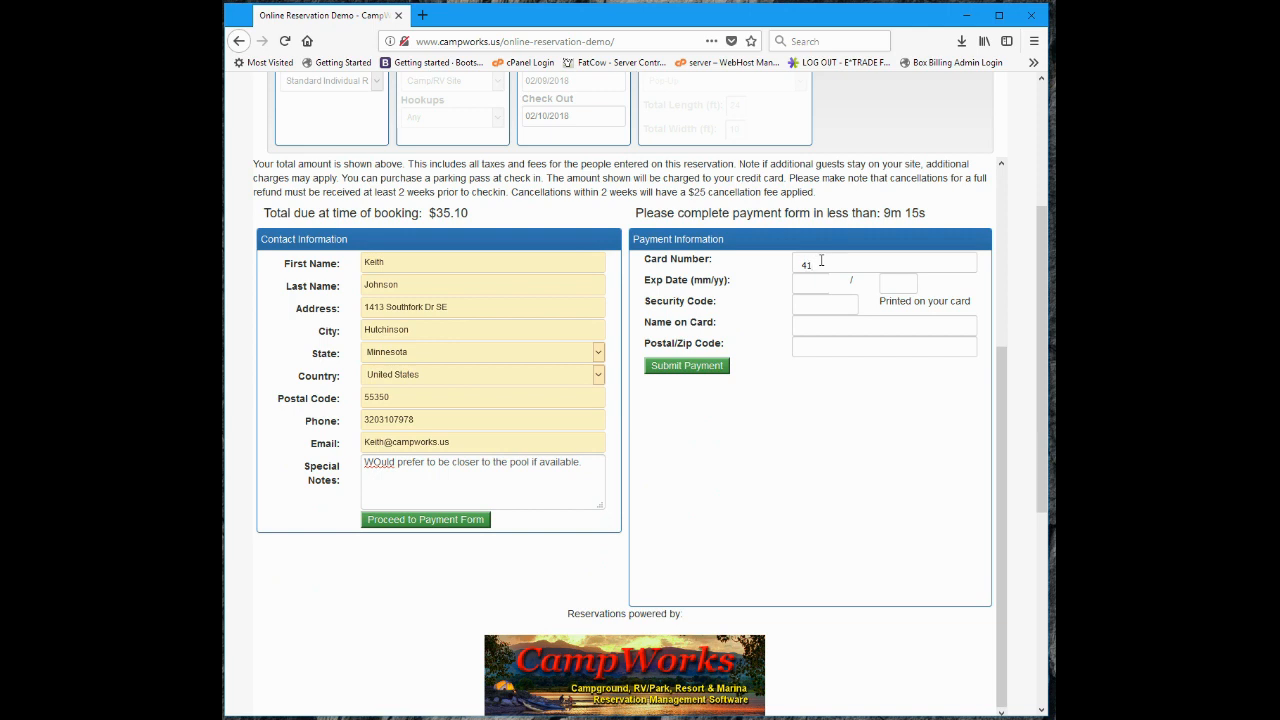
text(1111111)
text(111111)
text(1)
text(12)
click(886, 283)
text(19)
- Enter the card's security code and submit the payment for the reservation
click(829, 308)
text(123)
click(821, 329)
key(Tab)
click(683, 367)
click(683, 367)
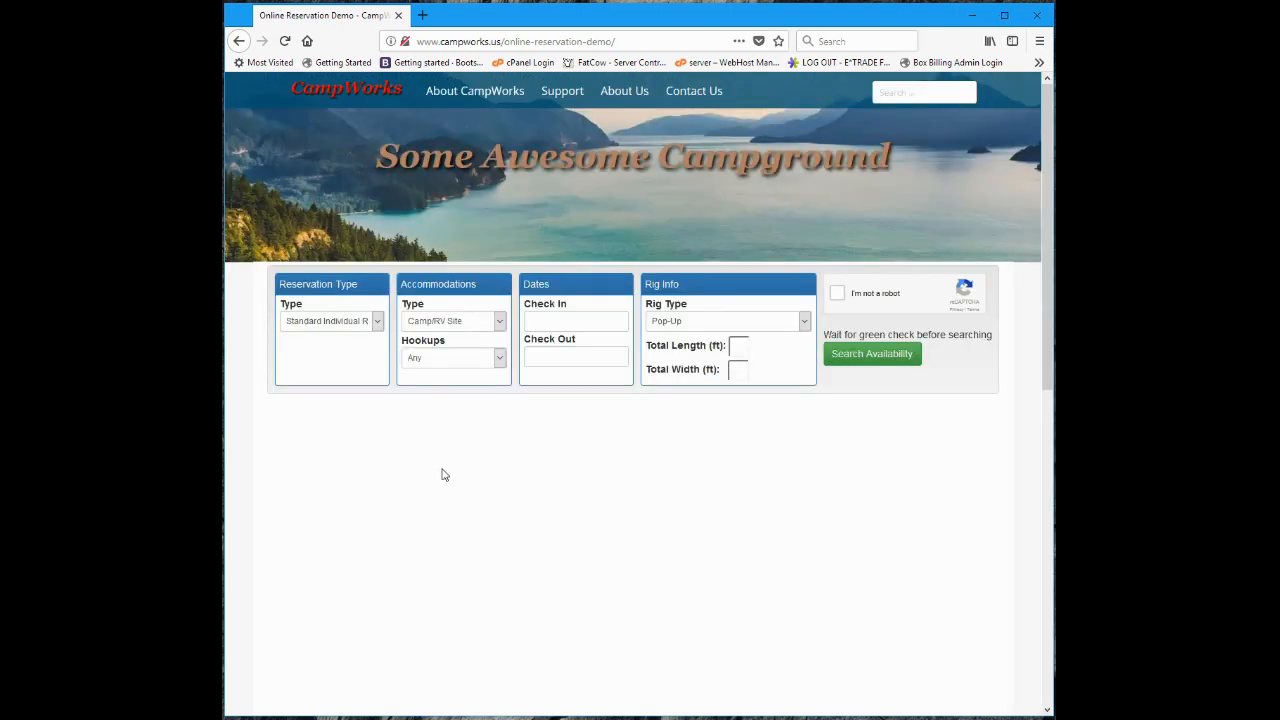
- Set the reservation type to New Group and enter the group name and the group host password
click(379, 322)
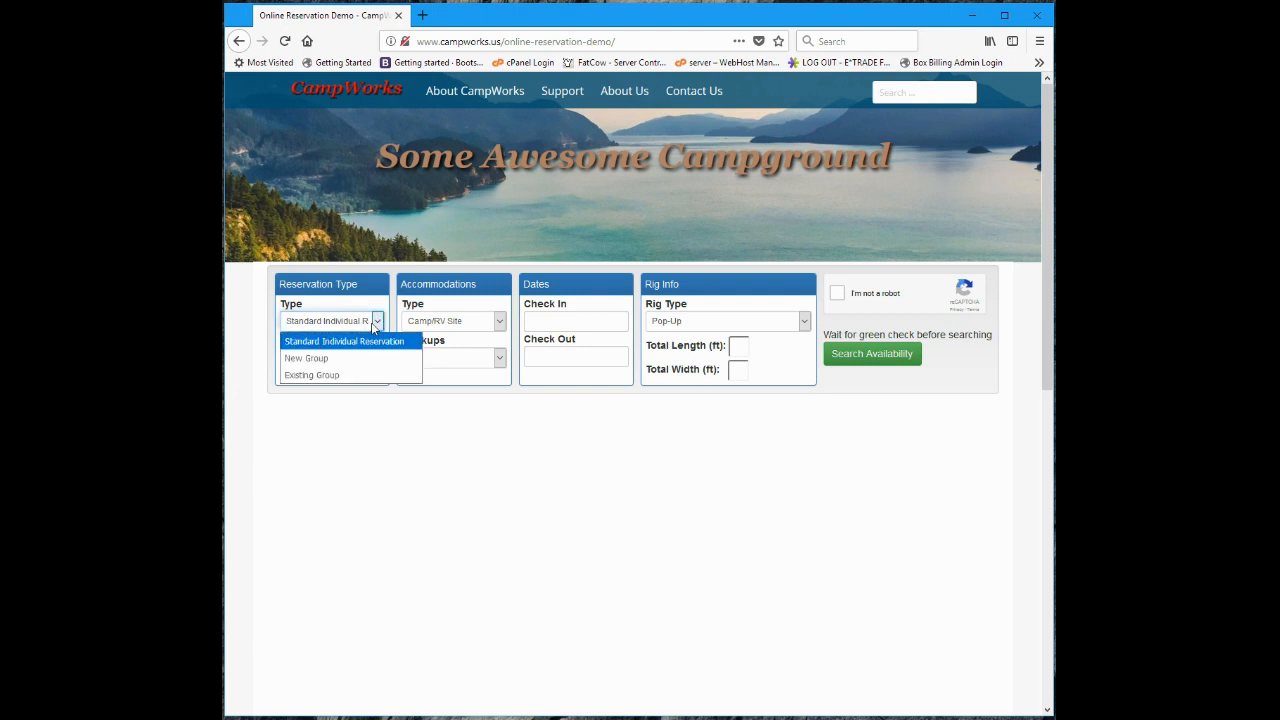
click(336, 358)
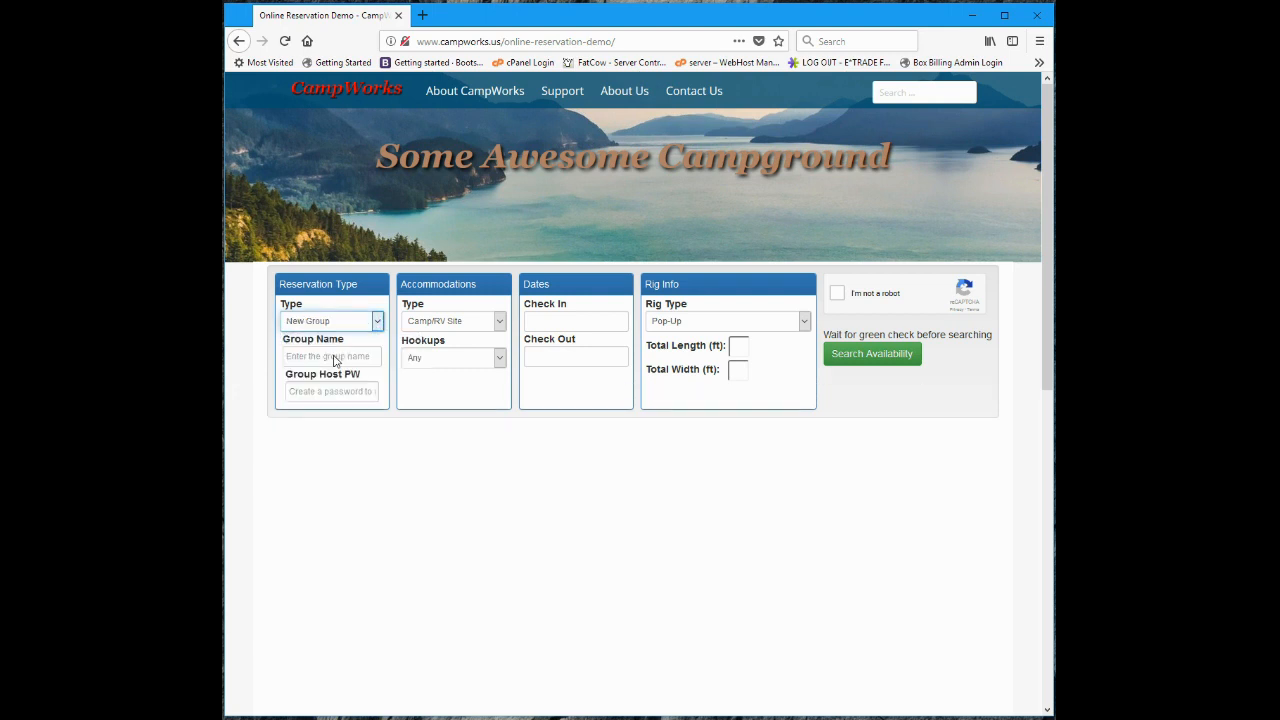
click(330, 360)
text(Johnson)
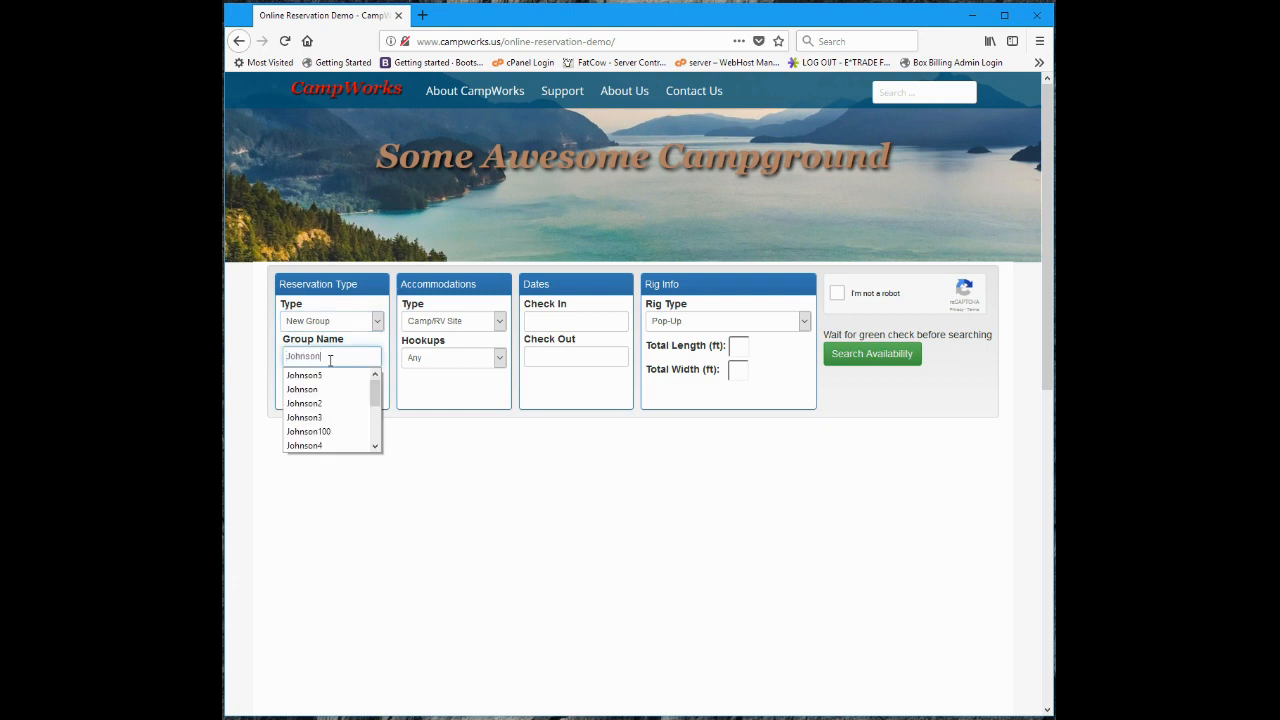
key(Escape)
click(330, 391)
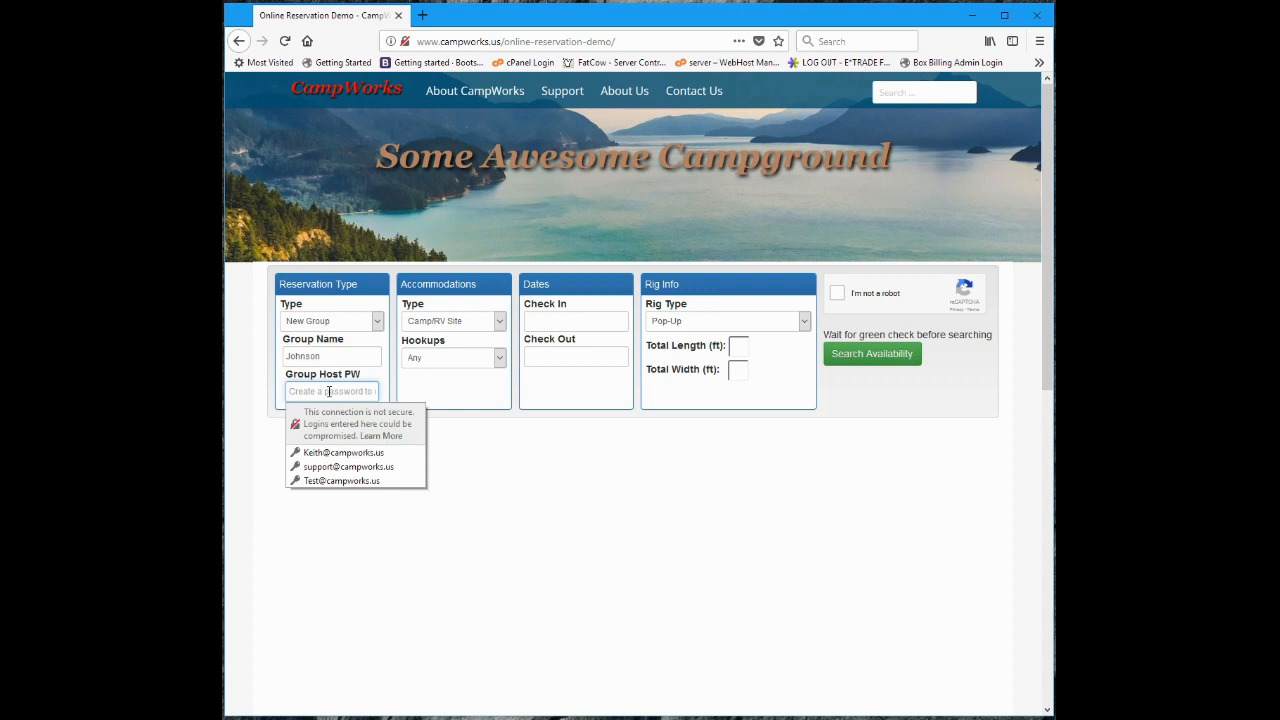
text(••••)
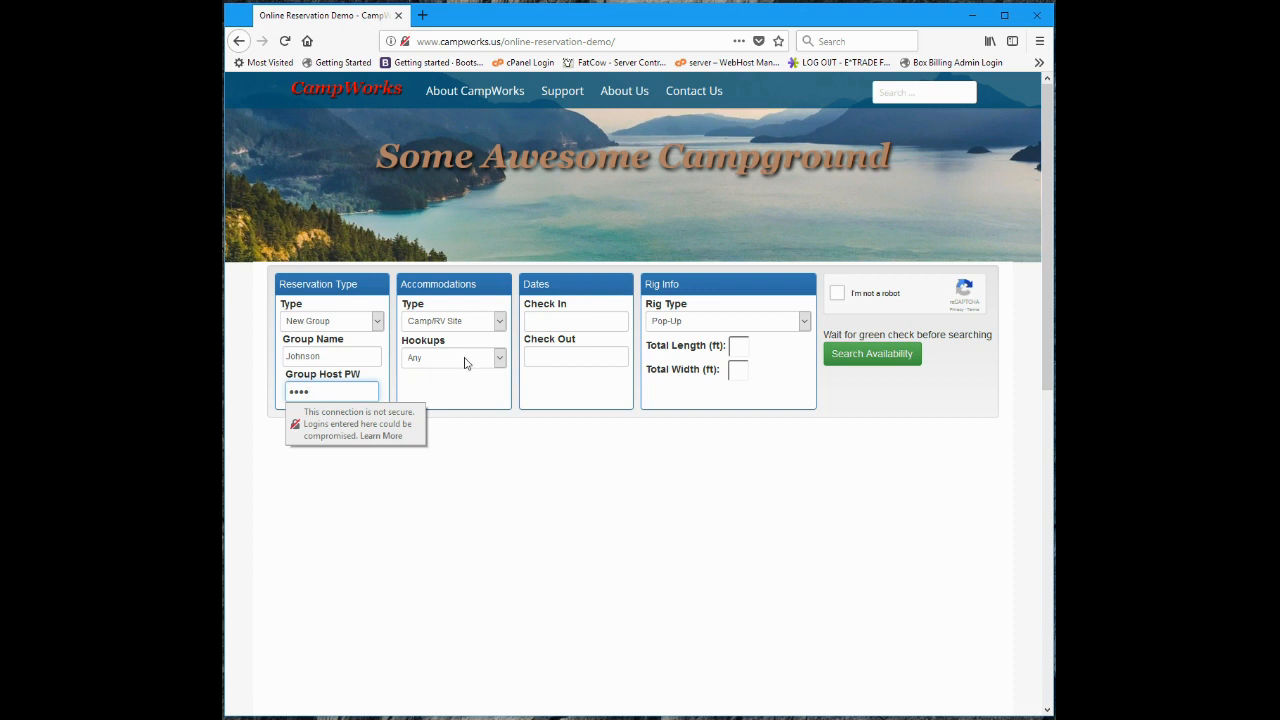
- Keep the accommodation type as Camp/RV Site and set the check-in date to 02/09/2018 for the group stay
click(464, 321)
click(464, 321)
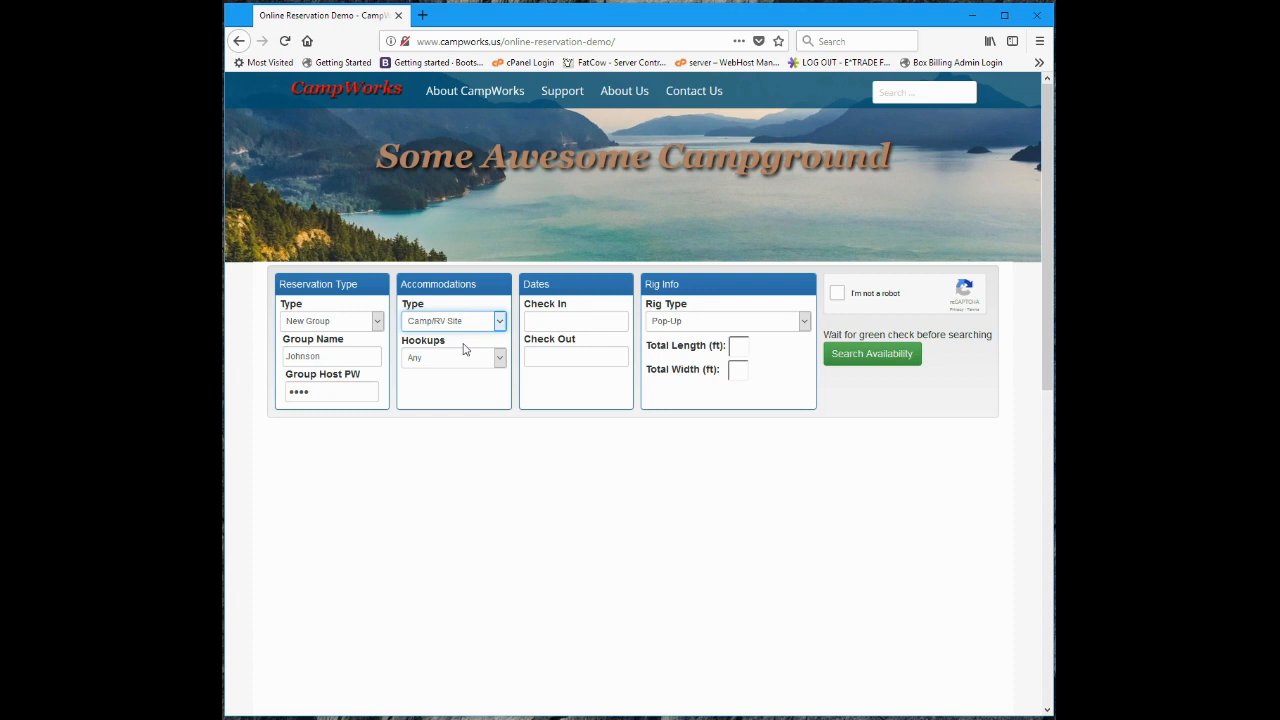
click(551, 320)
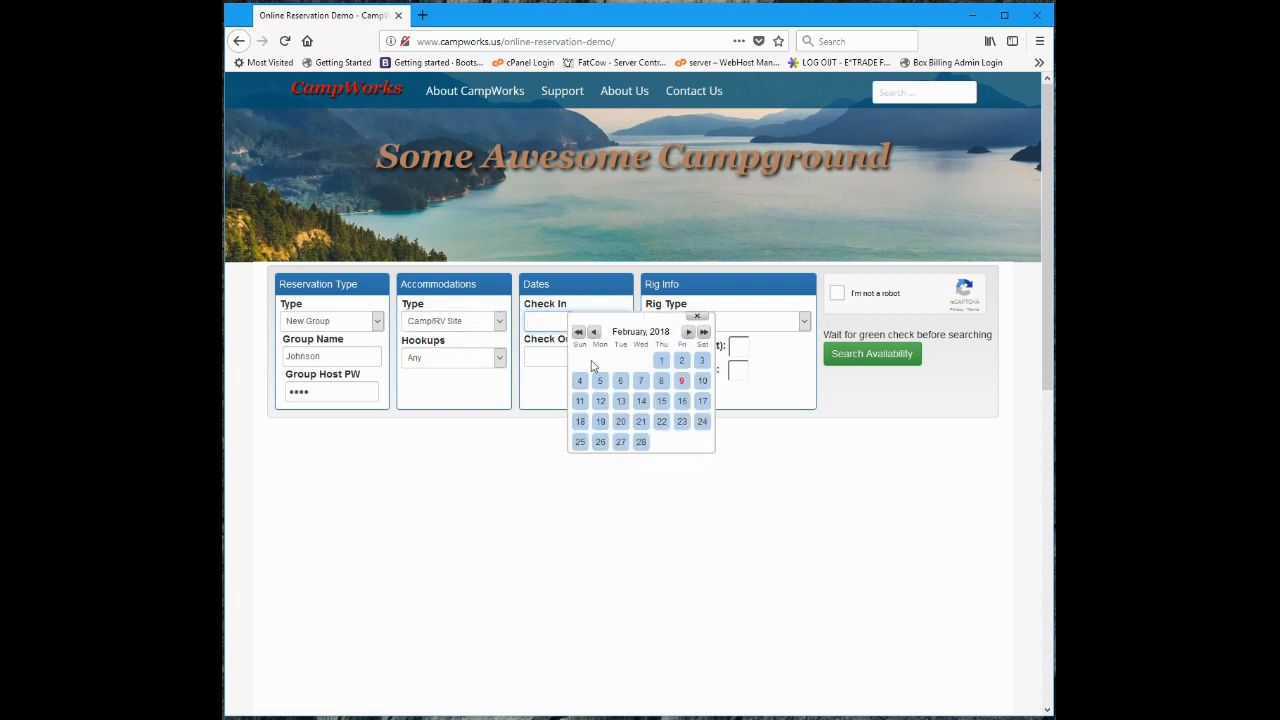
click(680, 382)
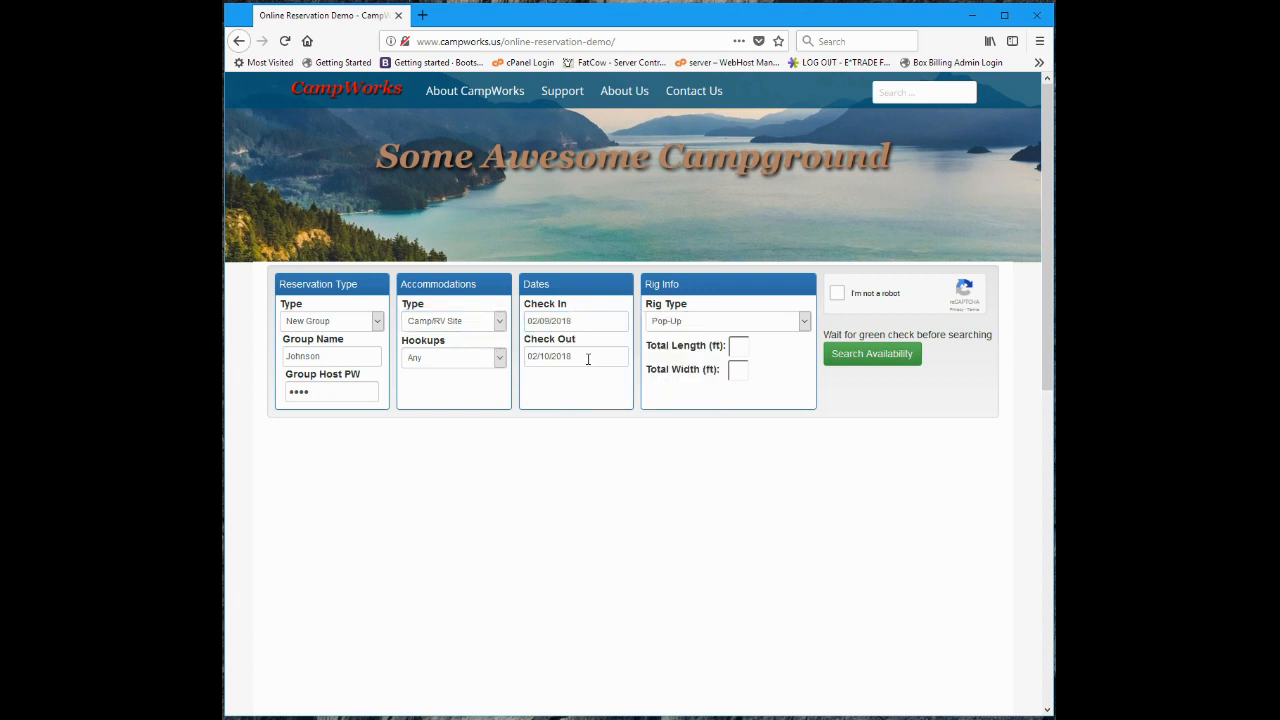
- Set the rig type to Motor Home with a total length of 24 ft and a total width of 12 ft
click(707, 321)
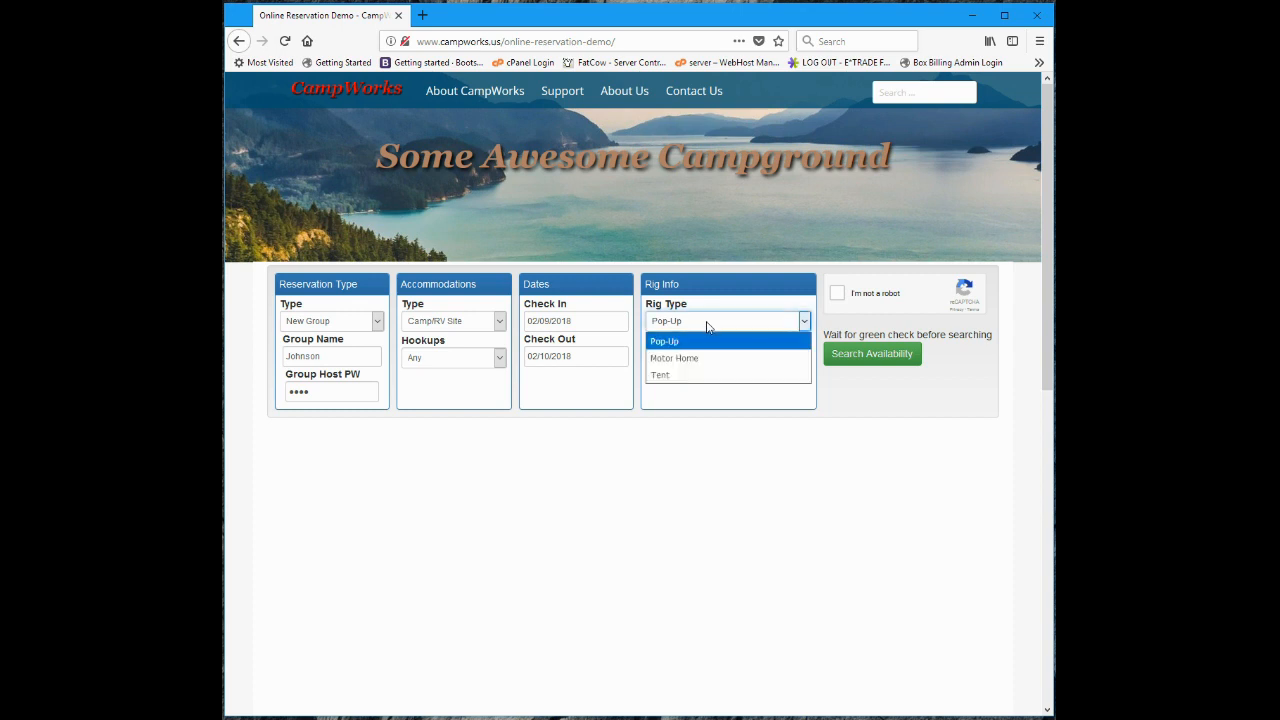
click(698, 358)
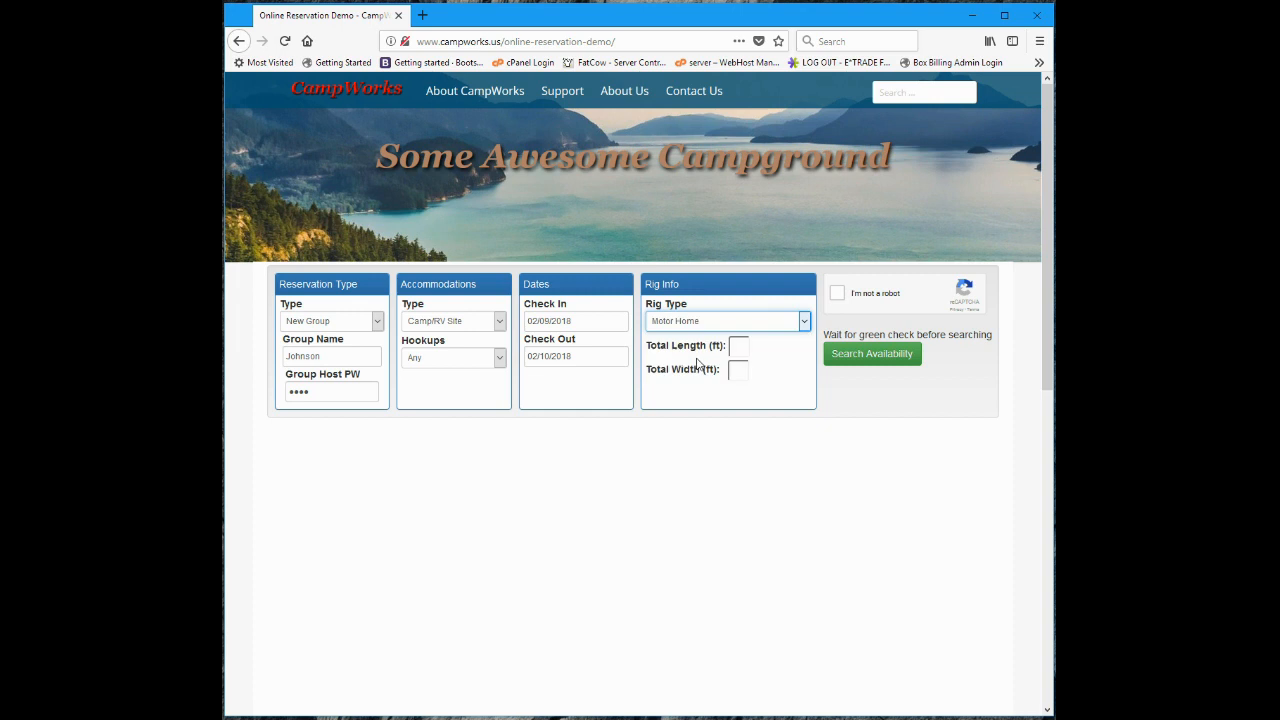
click(739, 348)
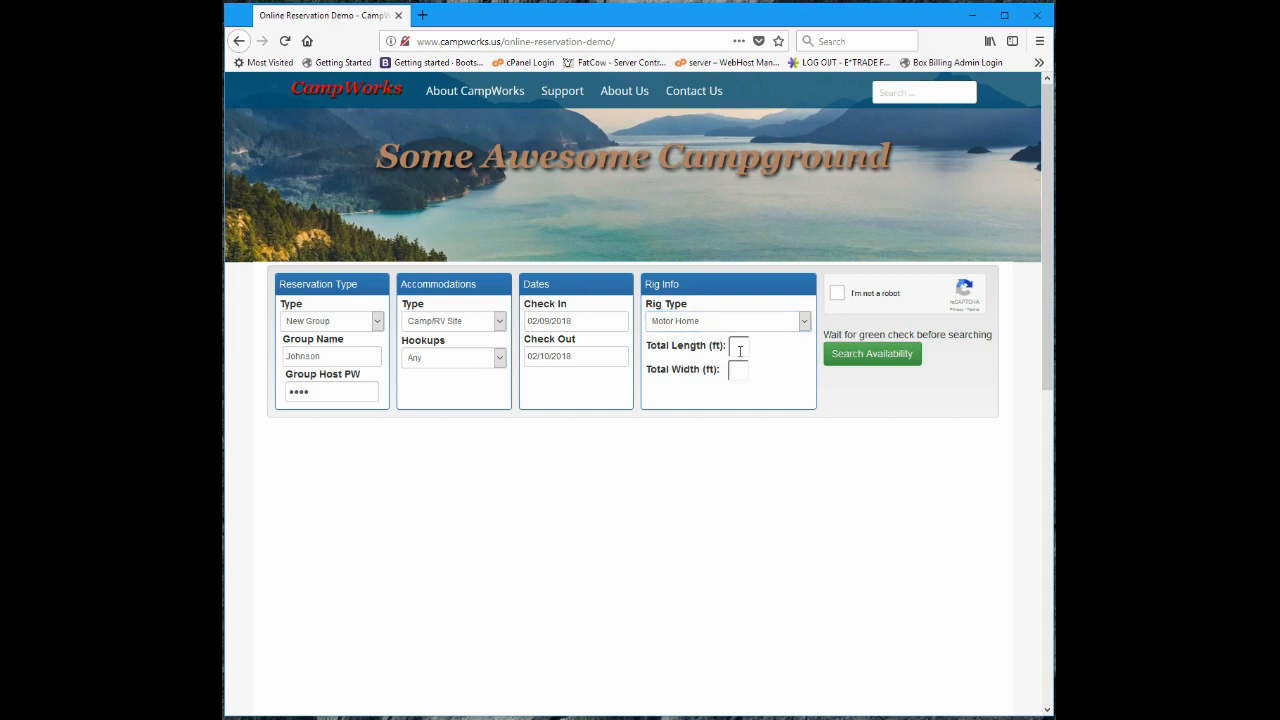
text(24)
click(739, 372)
text(12)
- Complete the robot check and search availability, declining the browser's offer to save the login
click(836, 297)
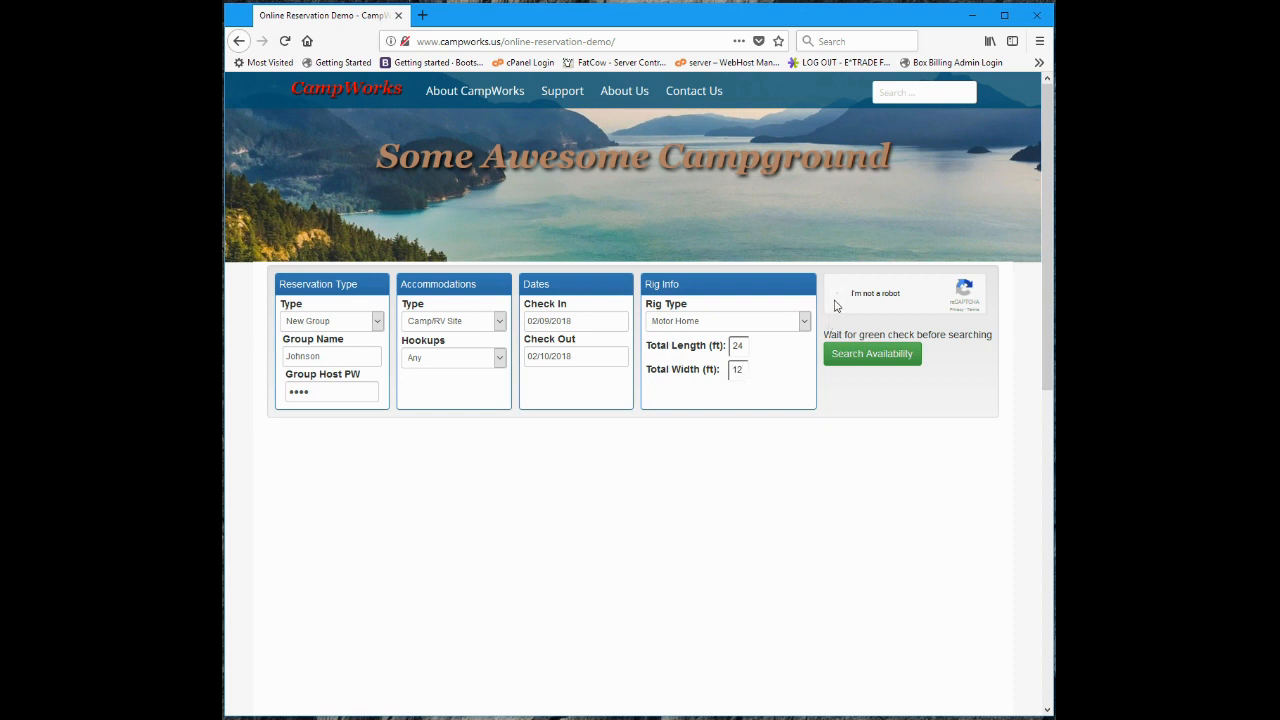
click(857, 356)
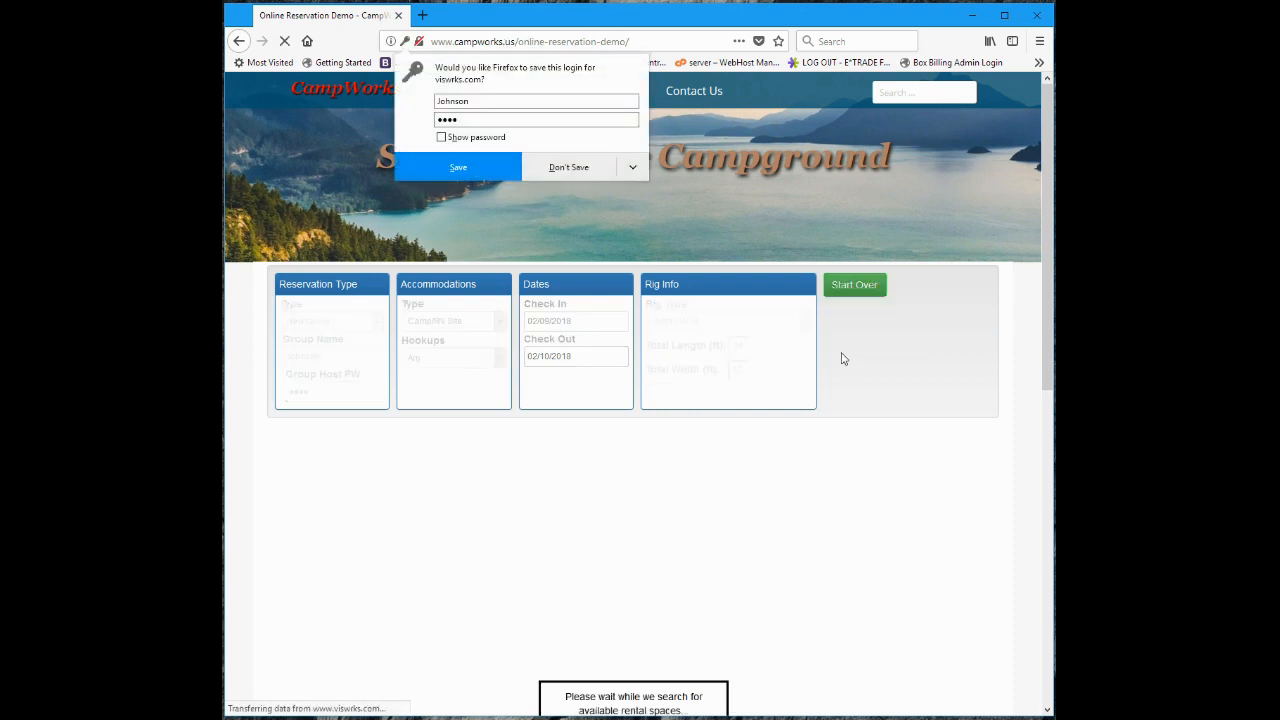
click(572, 168)
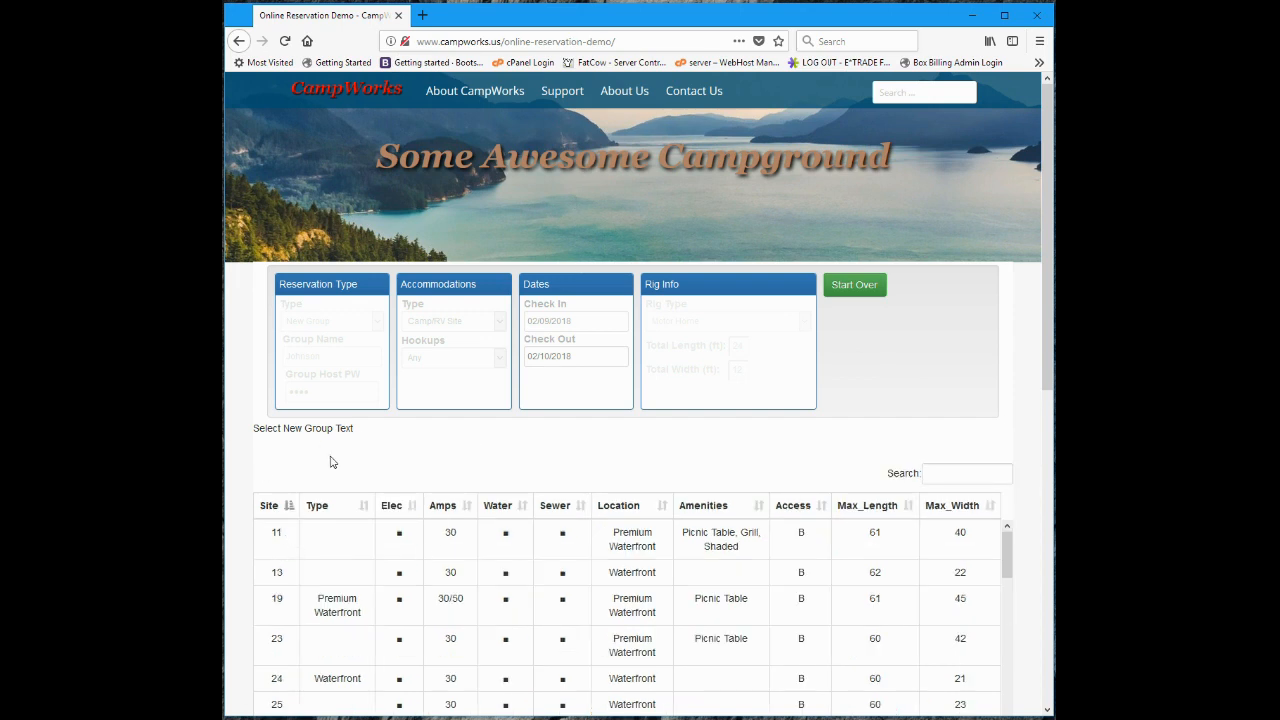
- Select sites 13, 19, 23, 25 and 27 as the group block, leaving site 26 out
scroll(331, 444, down, 2)
scroll(331, 444, down, 3)
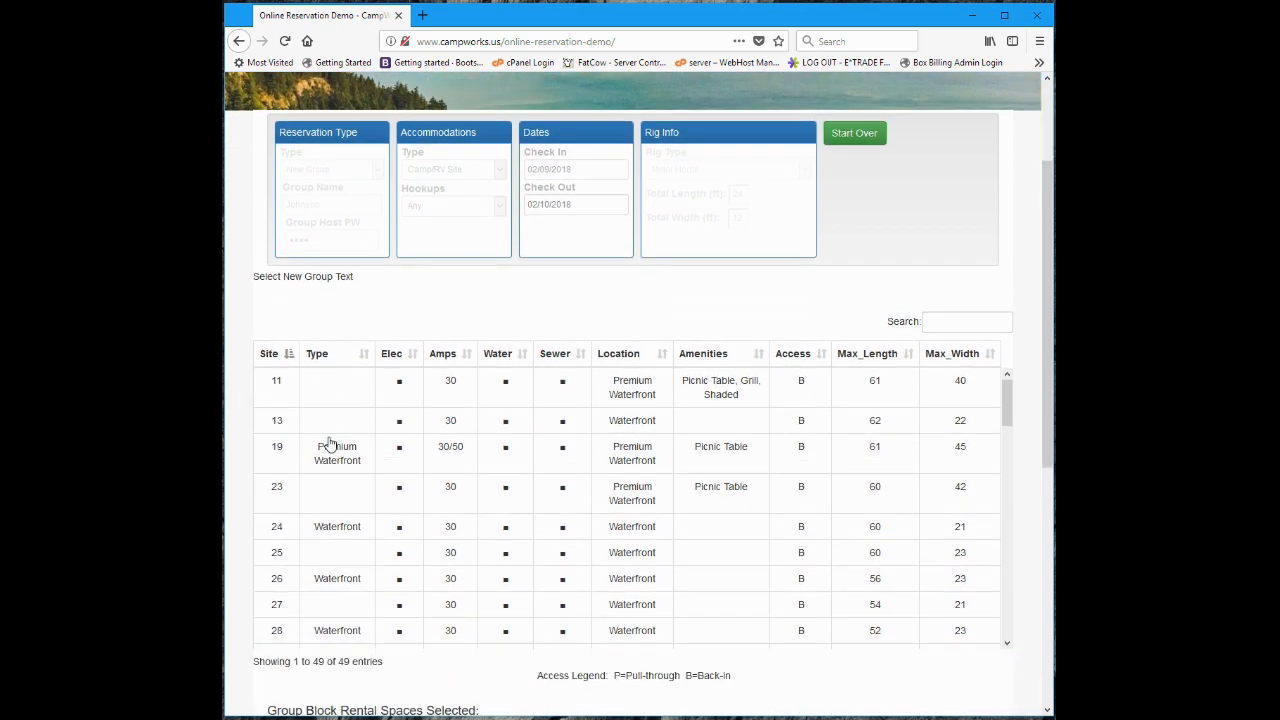
click(274, 331)
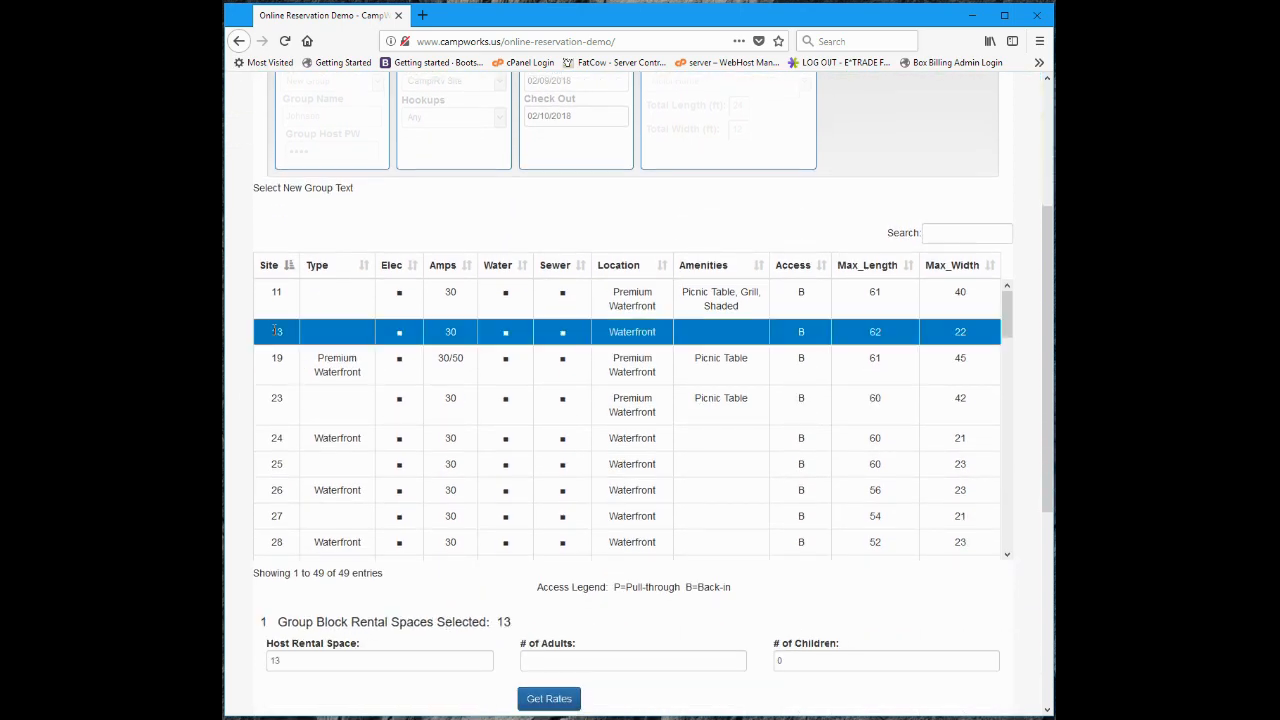
click(277, 362)
click(273, 404)
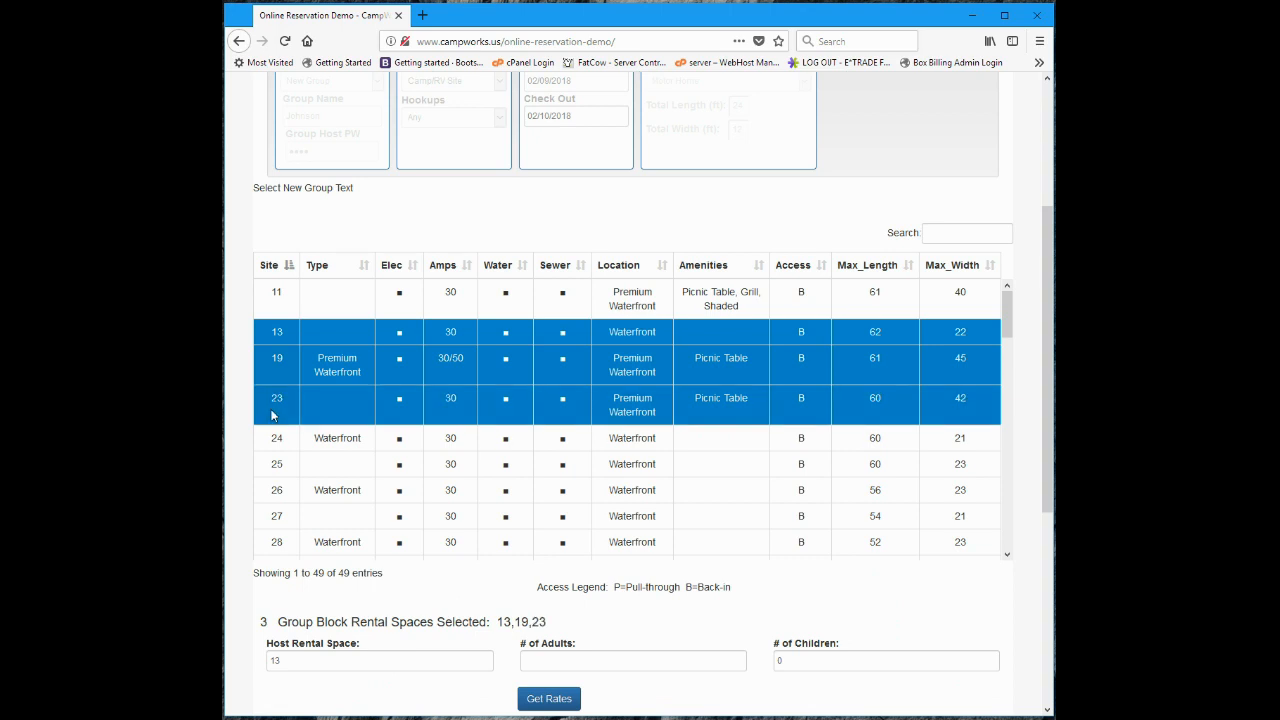
click(277, 493)
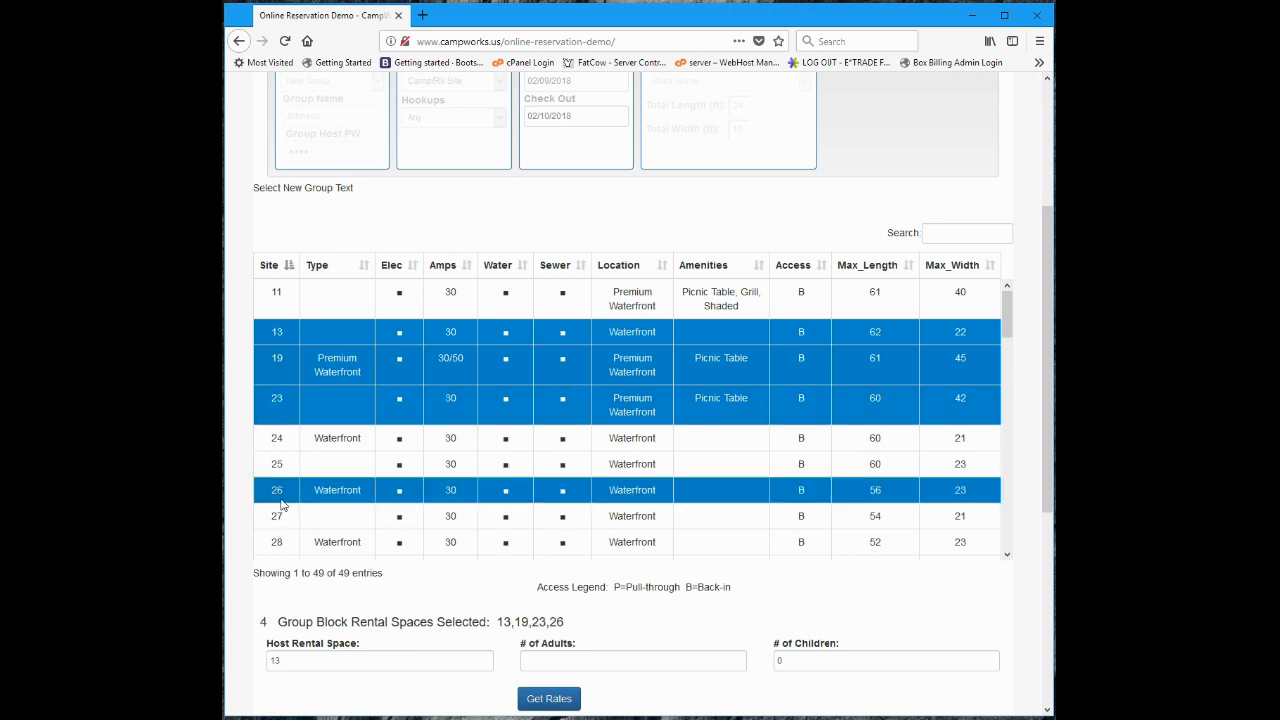
click(283, 490)
click(278, 515)
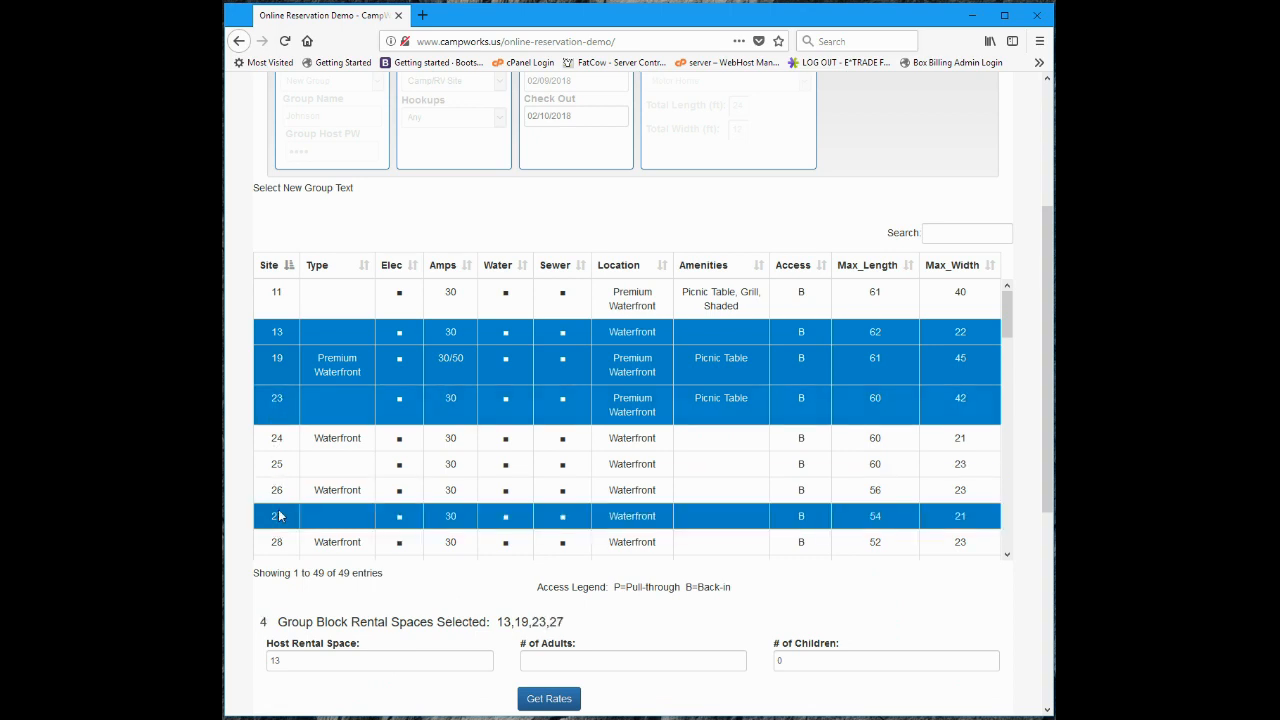
click(281, 465)
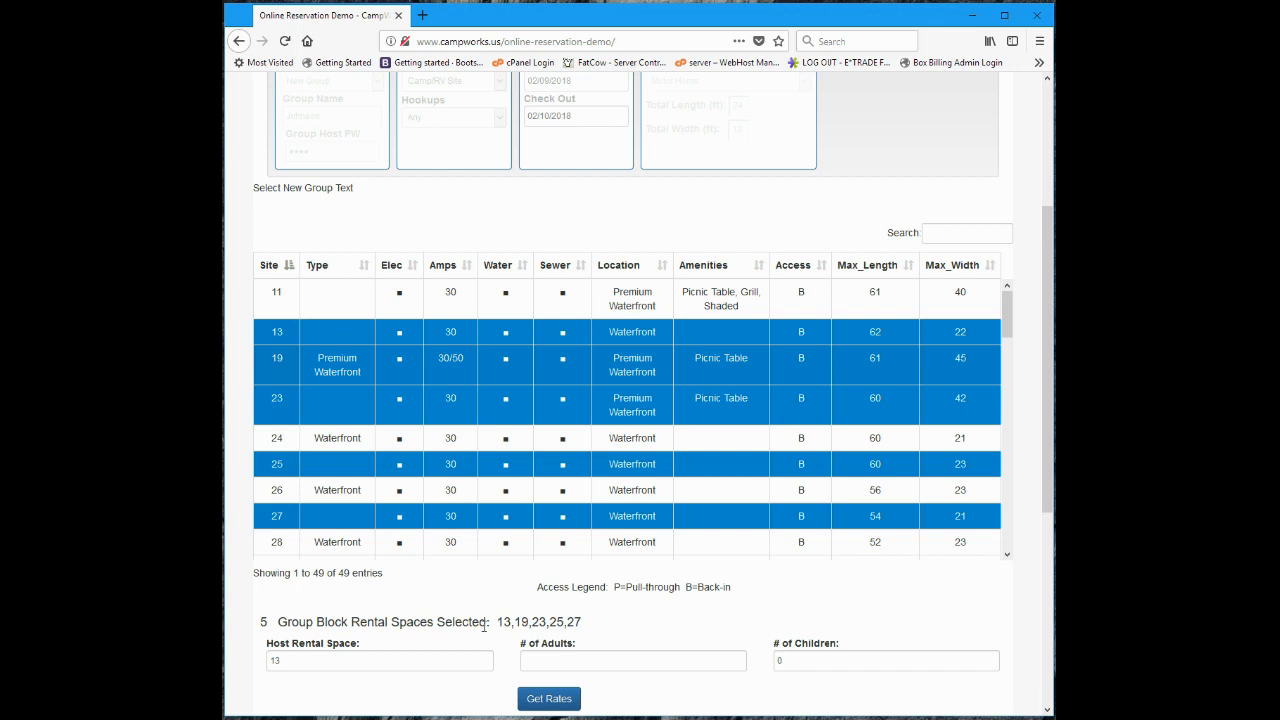
- Set the number of adults to 2 for the host rental space and get the rates
click(557, 660)
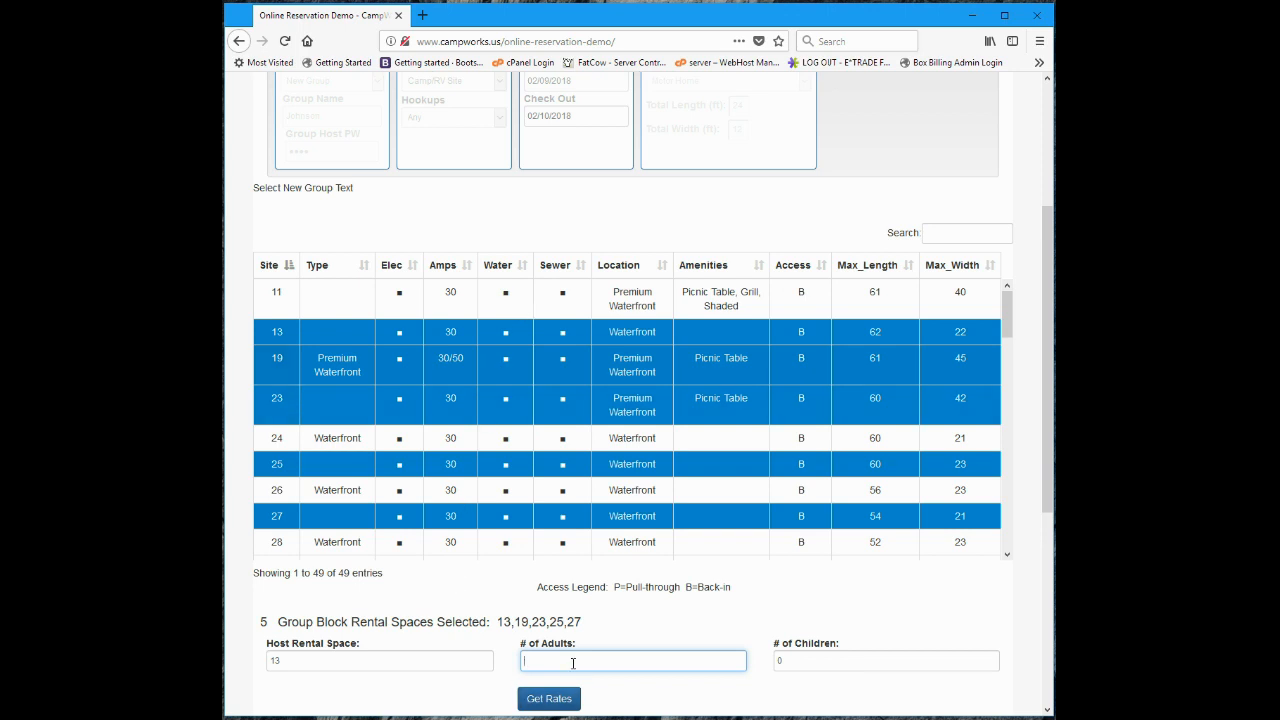
click(573, 663)
text(2)
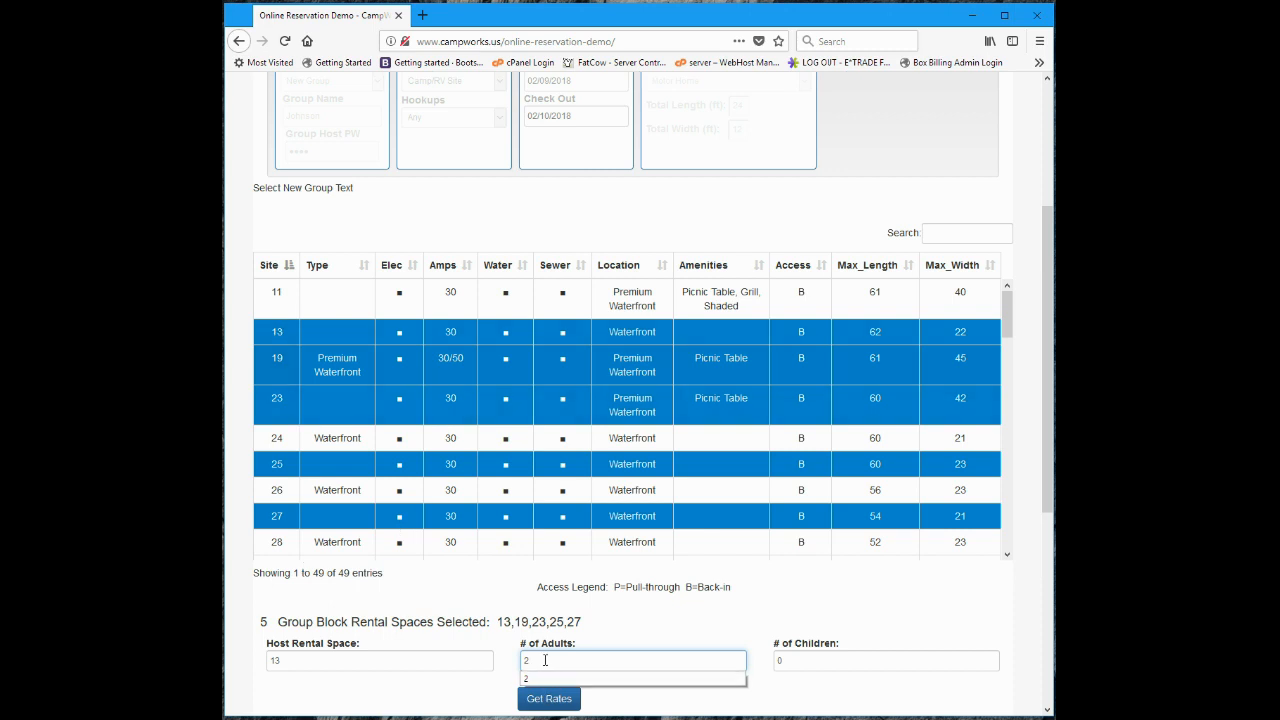
click(547, 704)
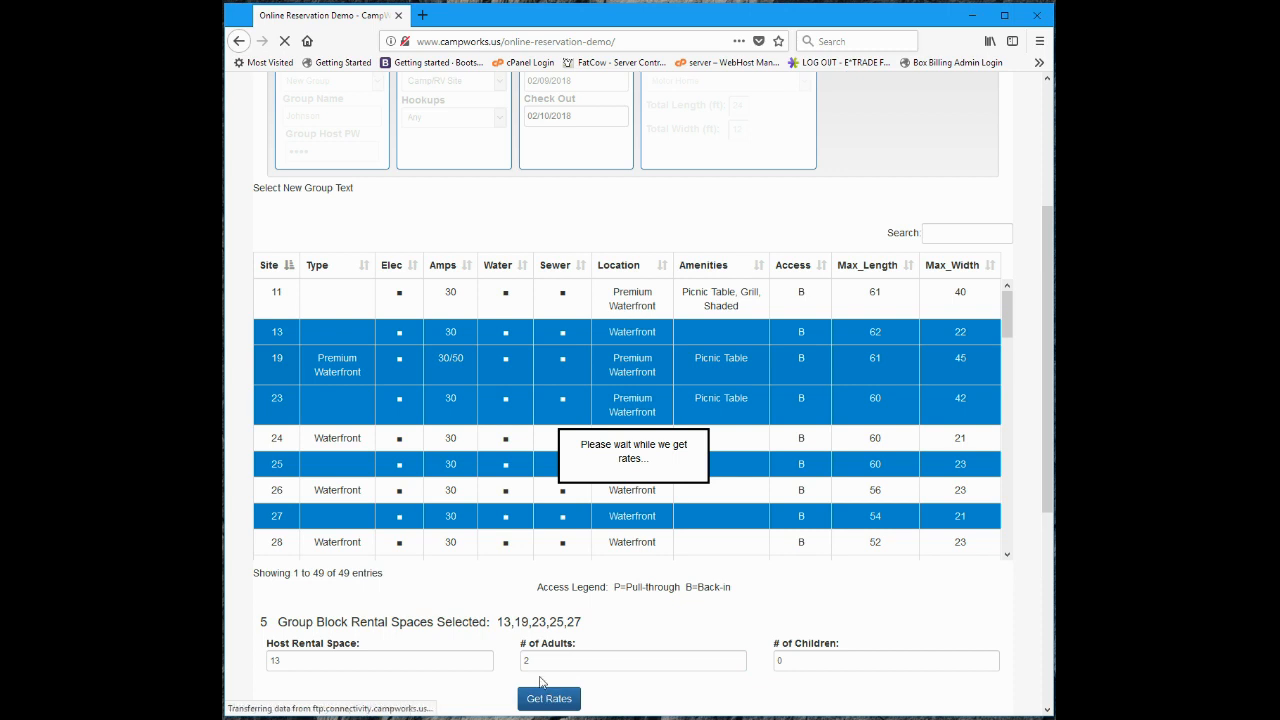
scroll(508, 392, down, 3)
scroll(475, 310, up, 3)
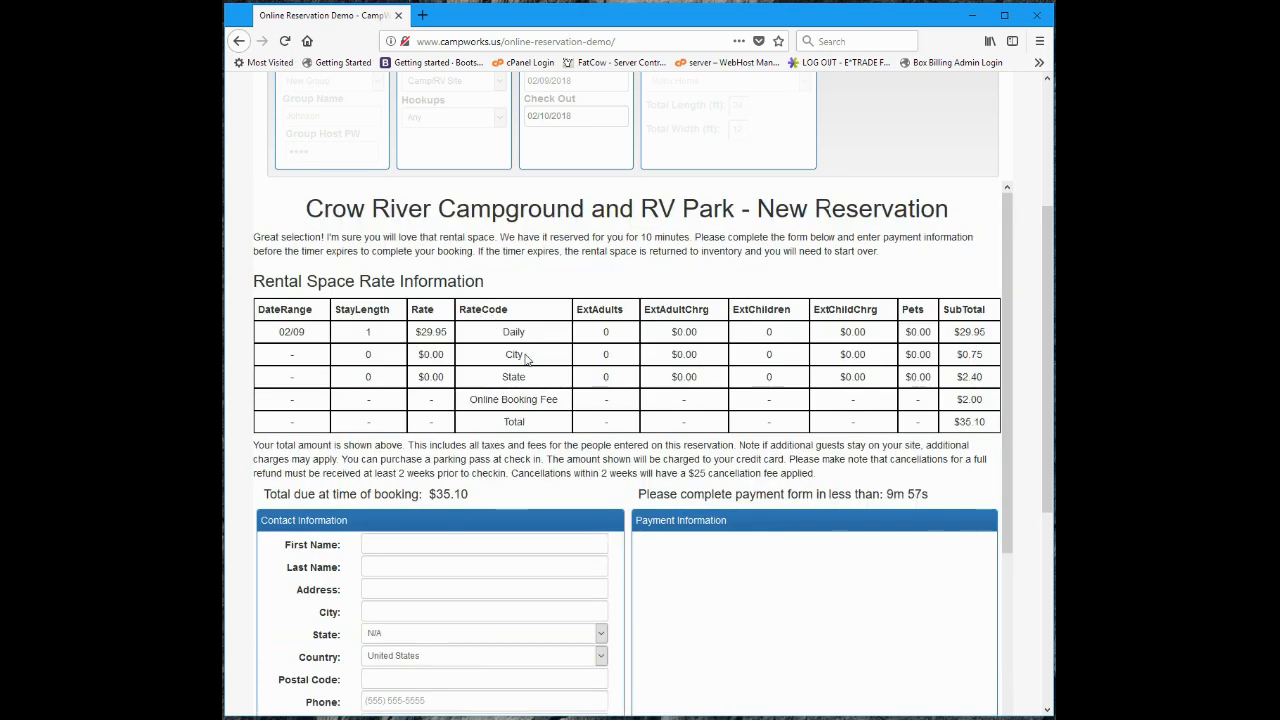
- Fill in the group host's contact information from the saved autofill entry and proceed to the payment form
click(424, 541)
text(K)
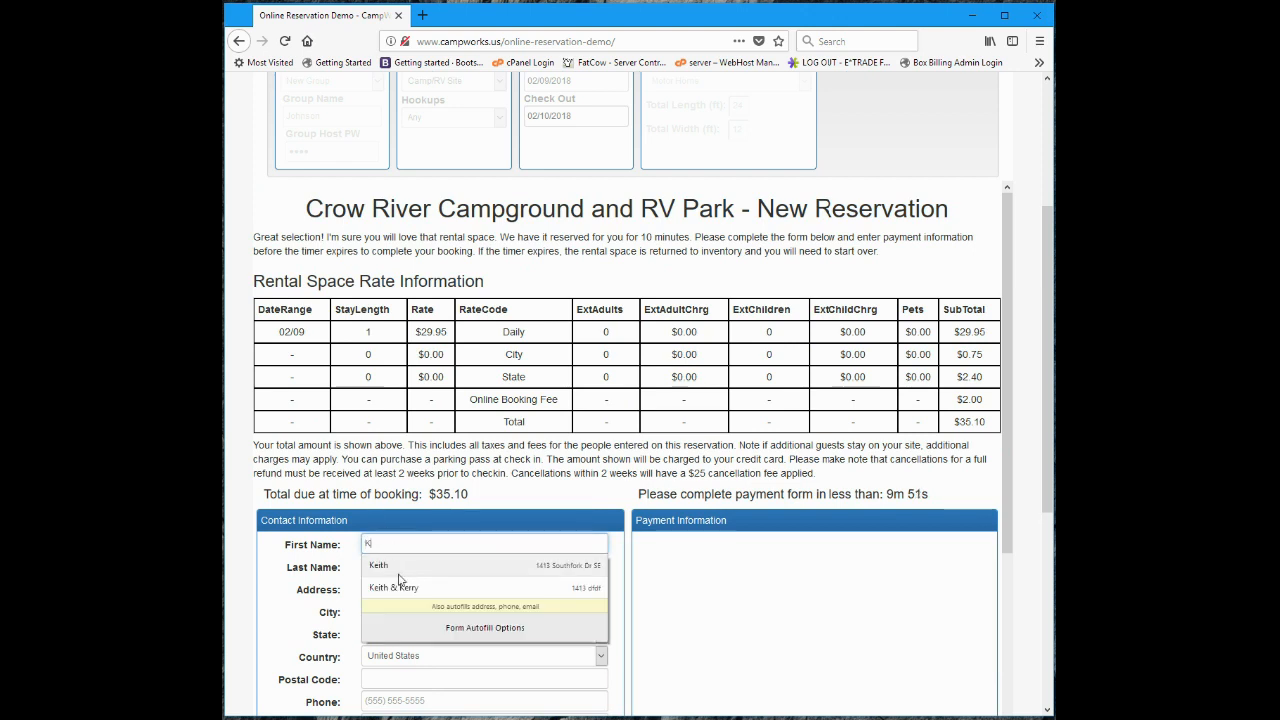
click(398, 575)
scroll(398, 582, down, 3)
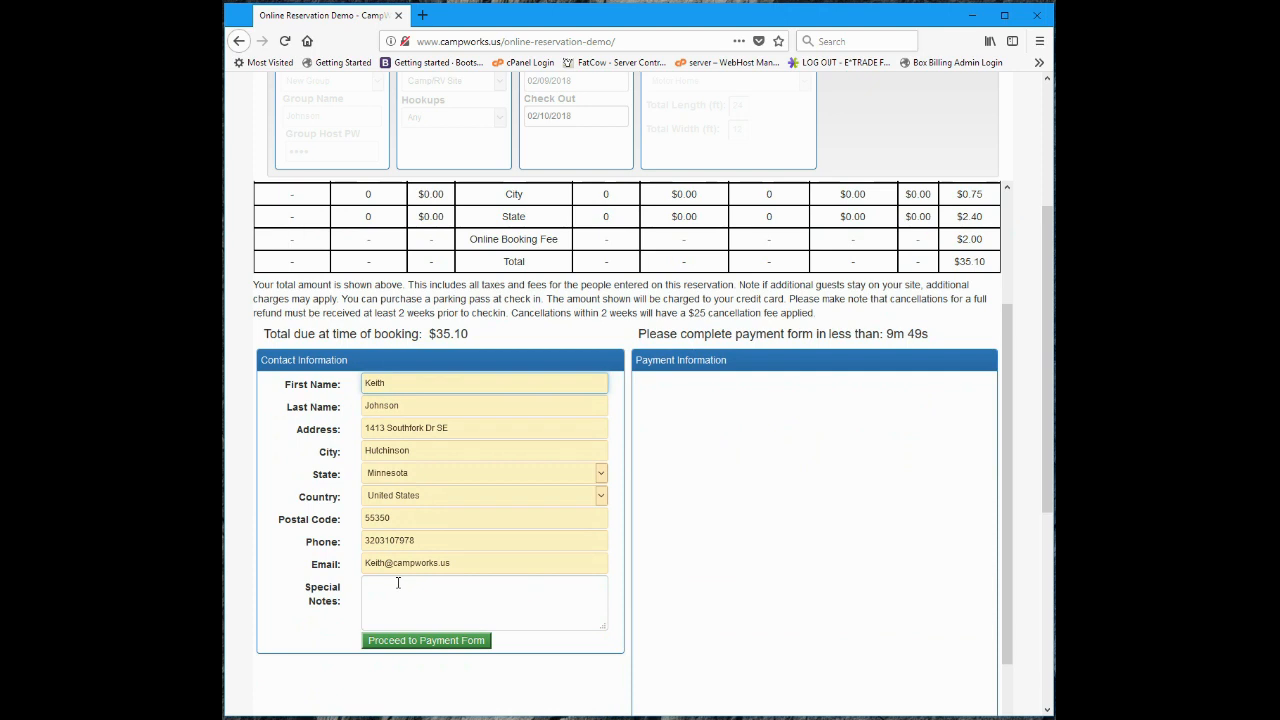
click(405, 641)
scroll(851, 401, down, 2)
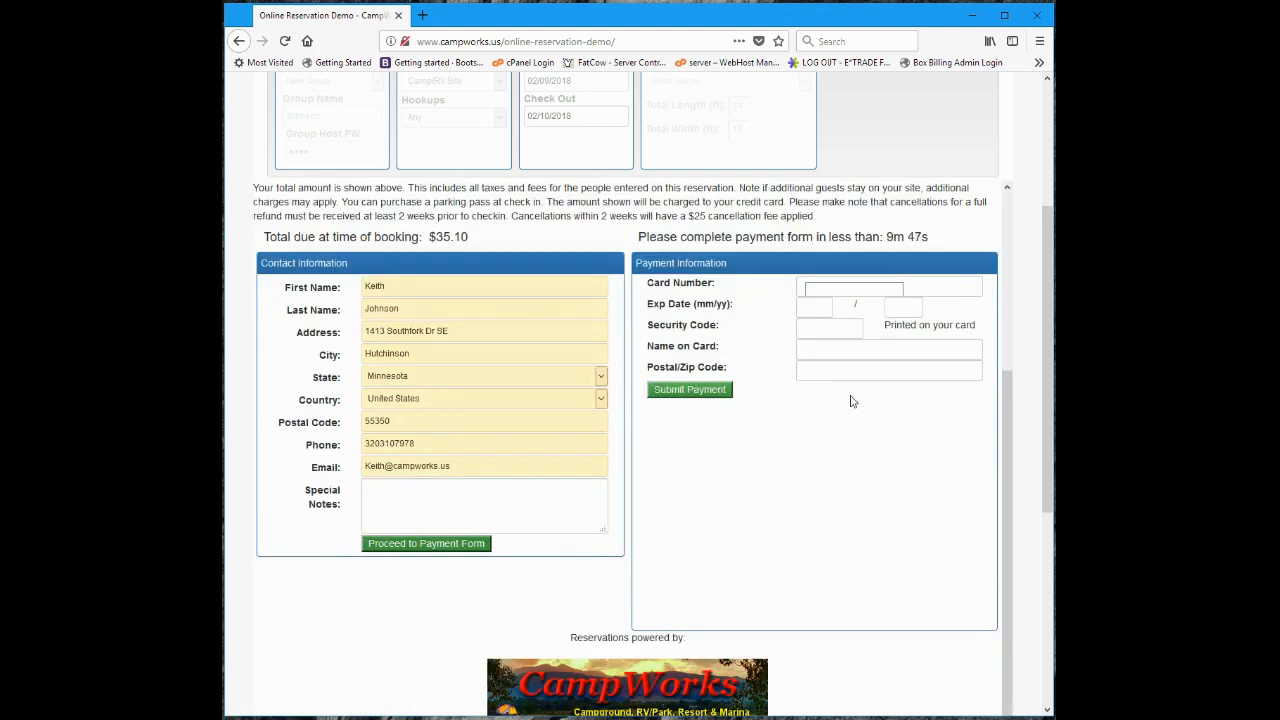
- Enter the card number and the card's expiration date for the group host's payment
click(823, 283)
text(4)
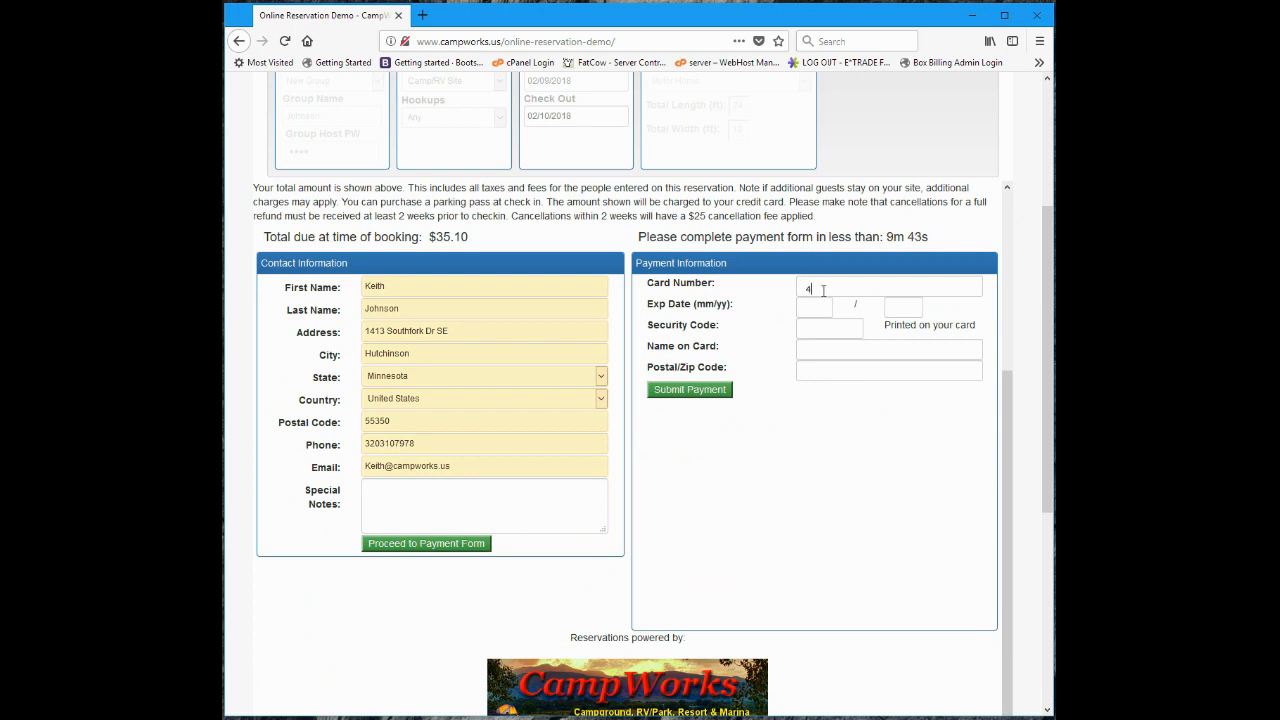
text(111111111111)
click(815, 307)
text(12)
click(897, 309)
text(19)
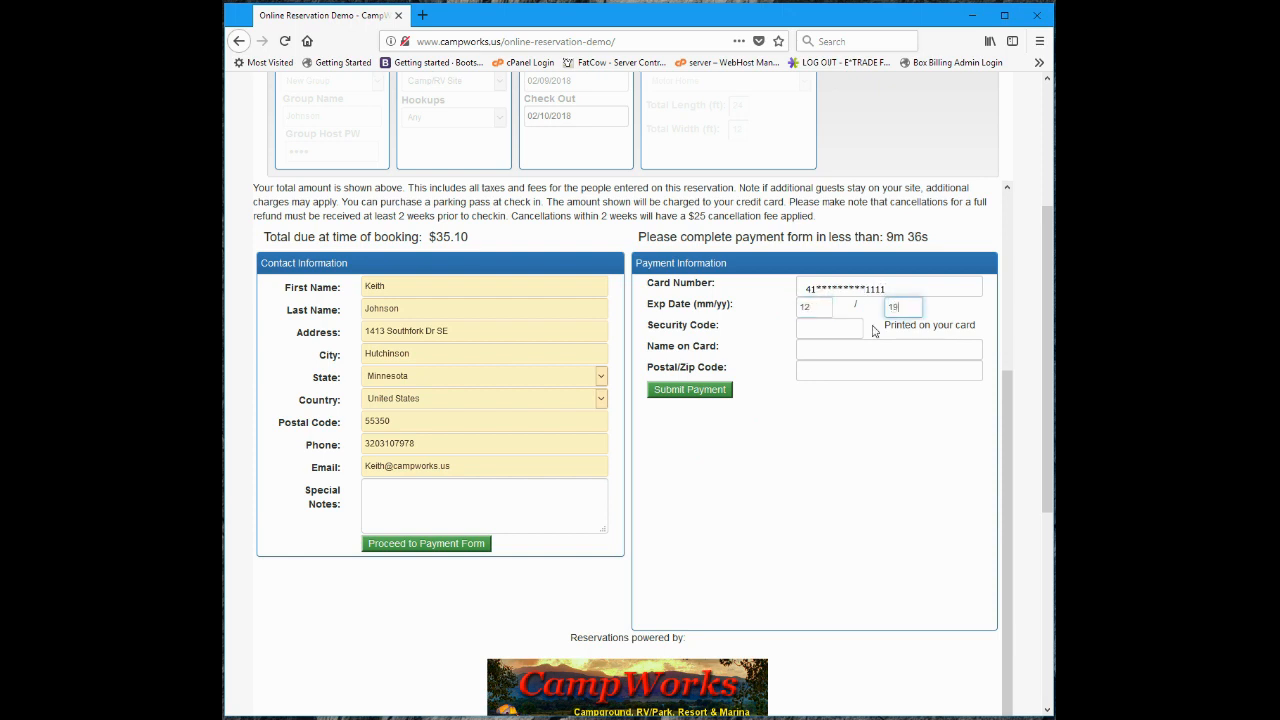
- Enter the card's security code and submit the group host's payment
click(834, 329)
text(123)
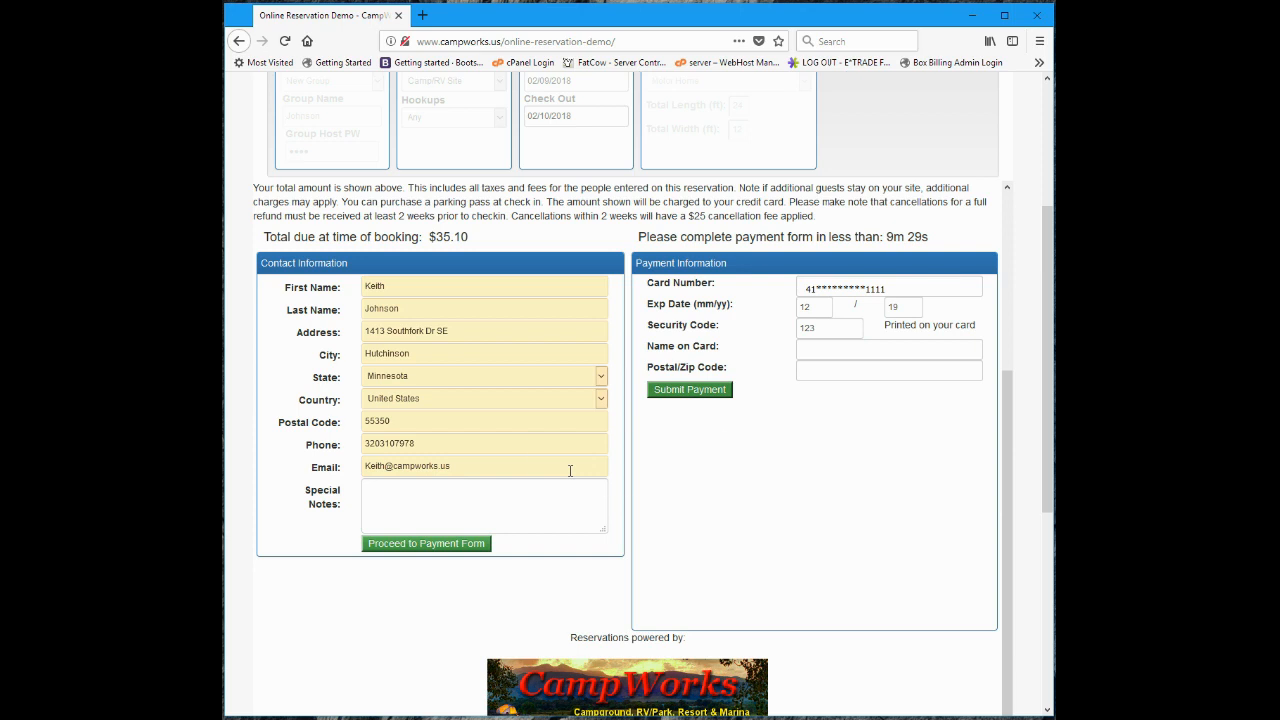
key(Return)
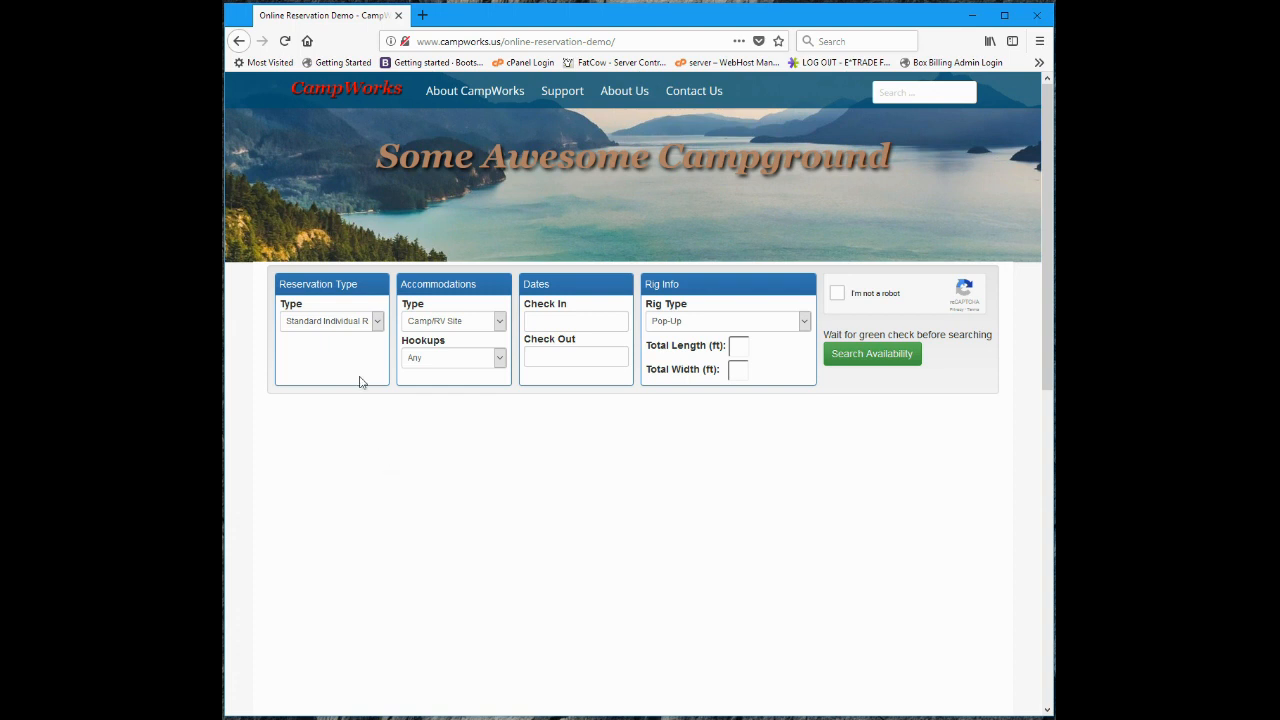
- Set the reservation type to Existing Group and enter the group name and the group reservation number
click(377, 322)
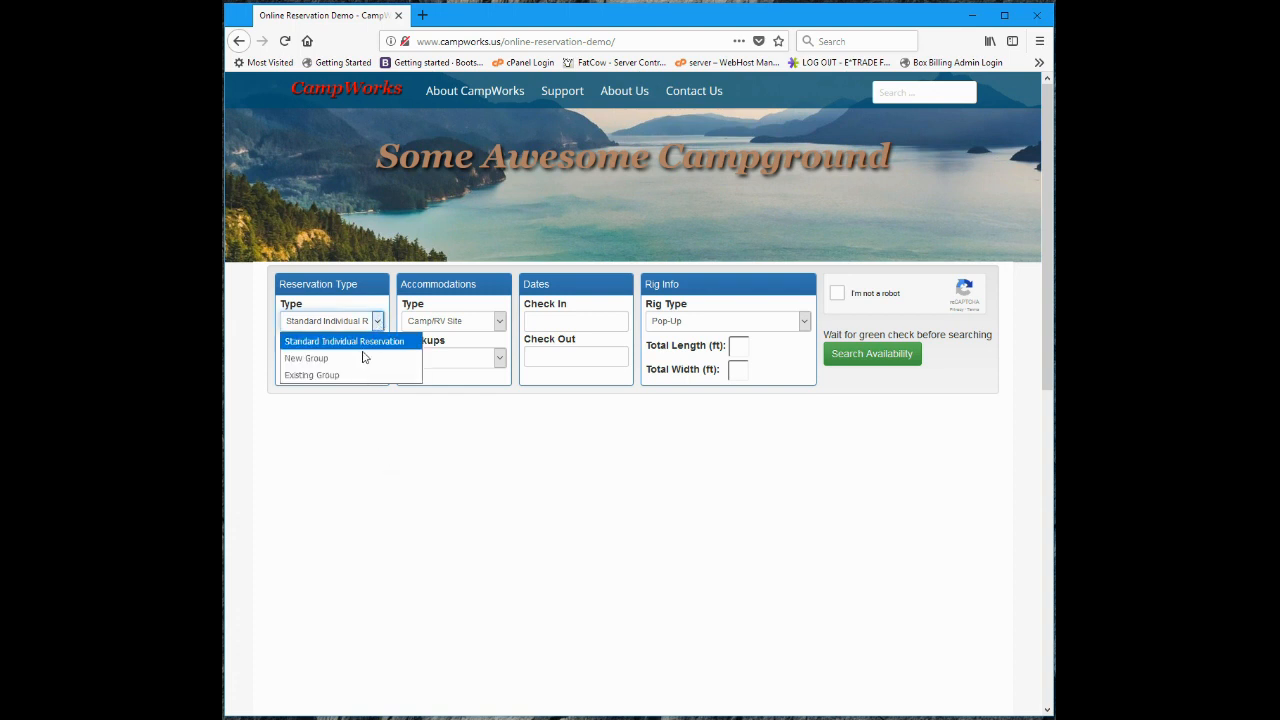
click(350, 380)
click(343, 359)
text(Johnson)
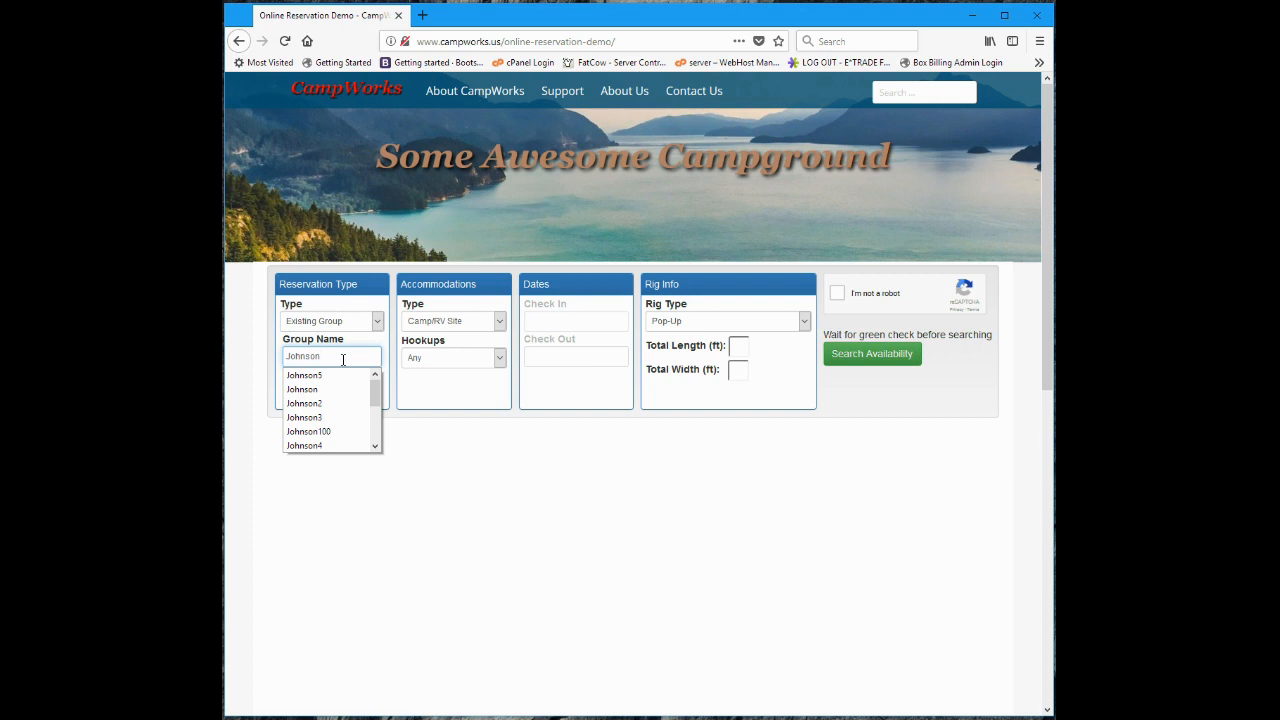
key(Escape)
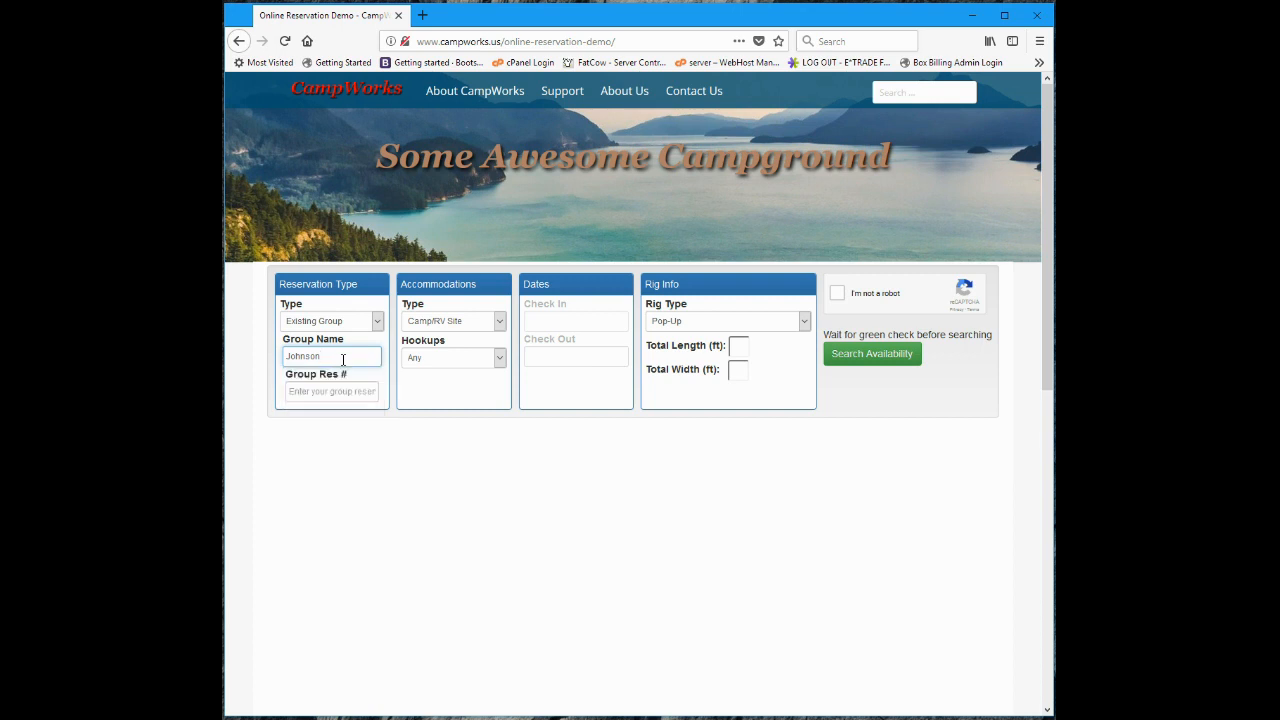
click(347, 390)
text(5469)
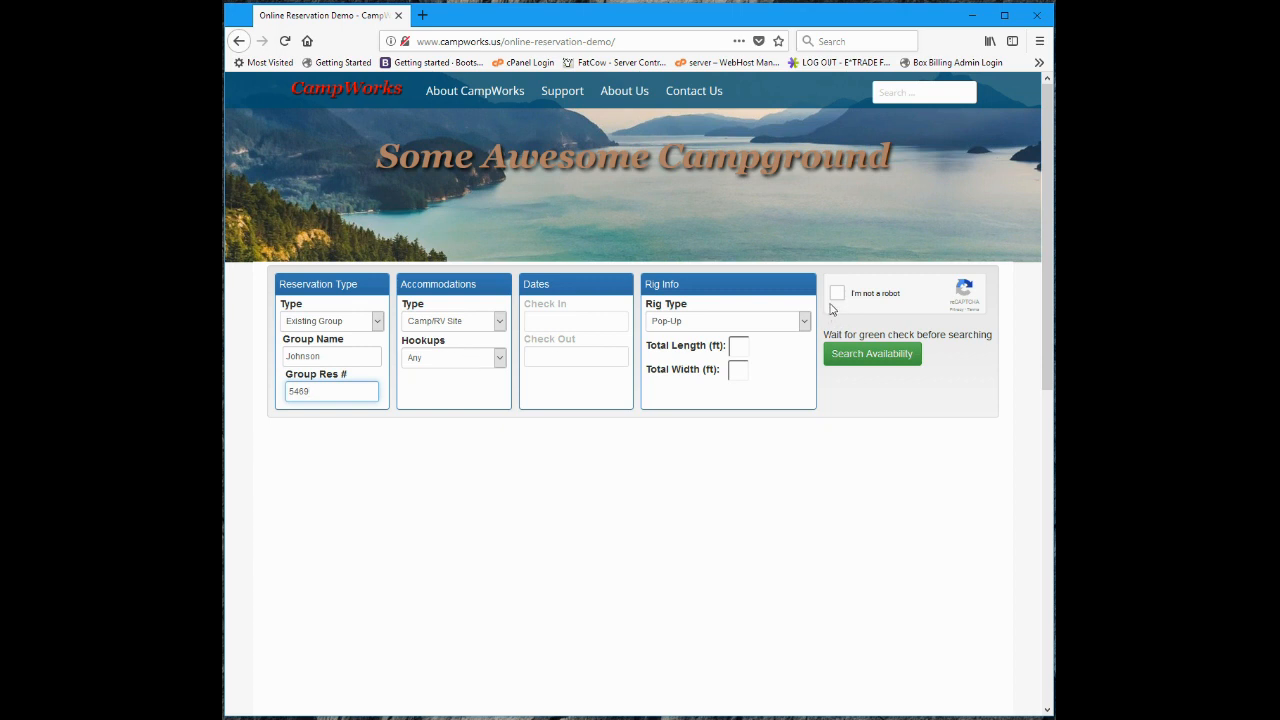
- Set the rig's total length to 20 ft and width to 10 ft, complete the robot check, and search availability
click(737, 344)
text(20)
click(738, 369)
text(10)
click(837, 296)
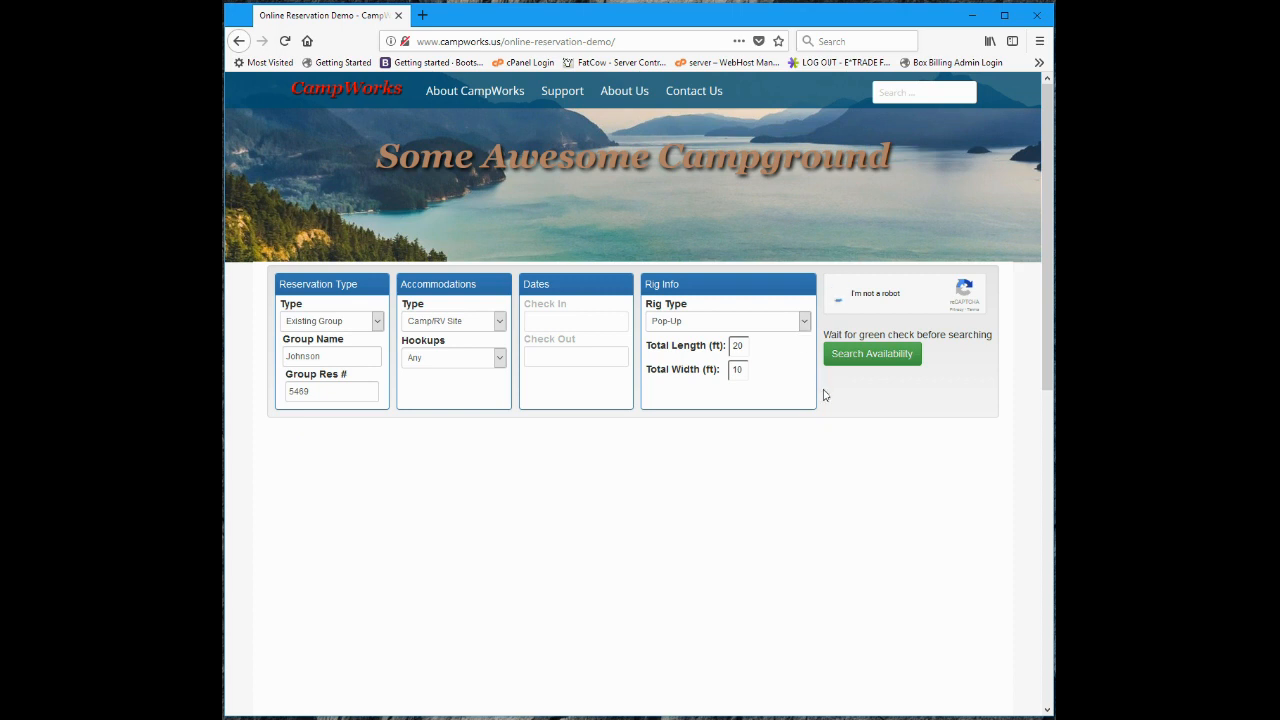
click(856, 366)
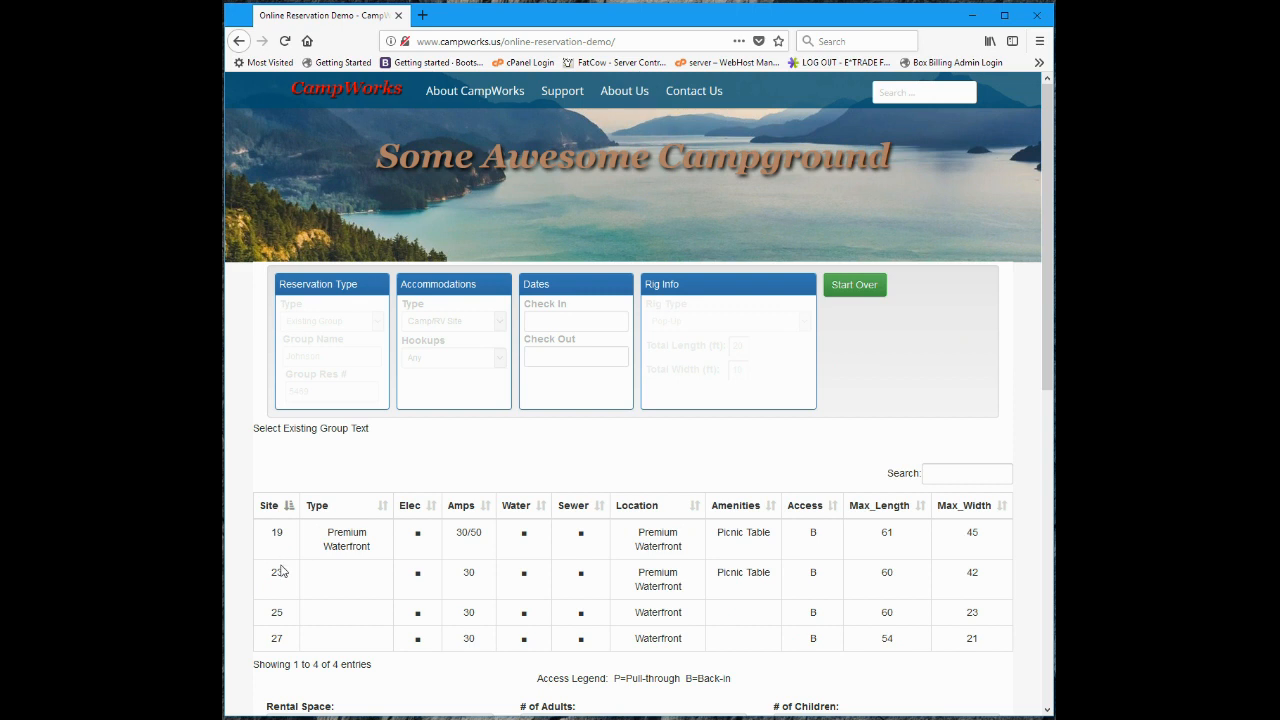
- Select site 23 from the group's block for 2 adults and get the rates
click(279, 579)
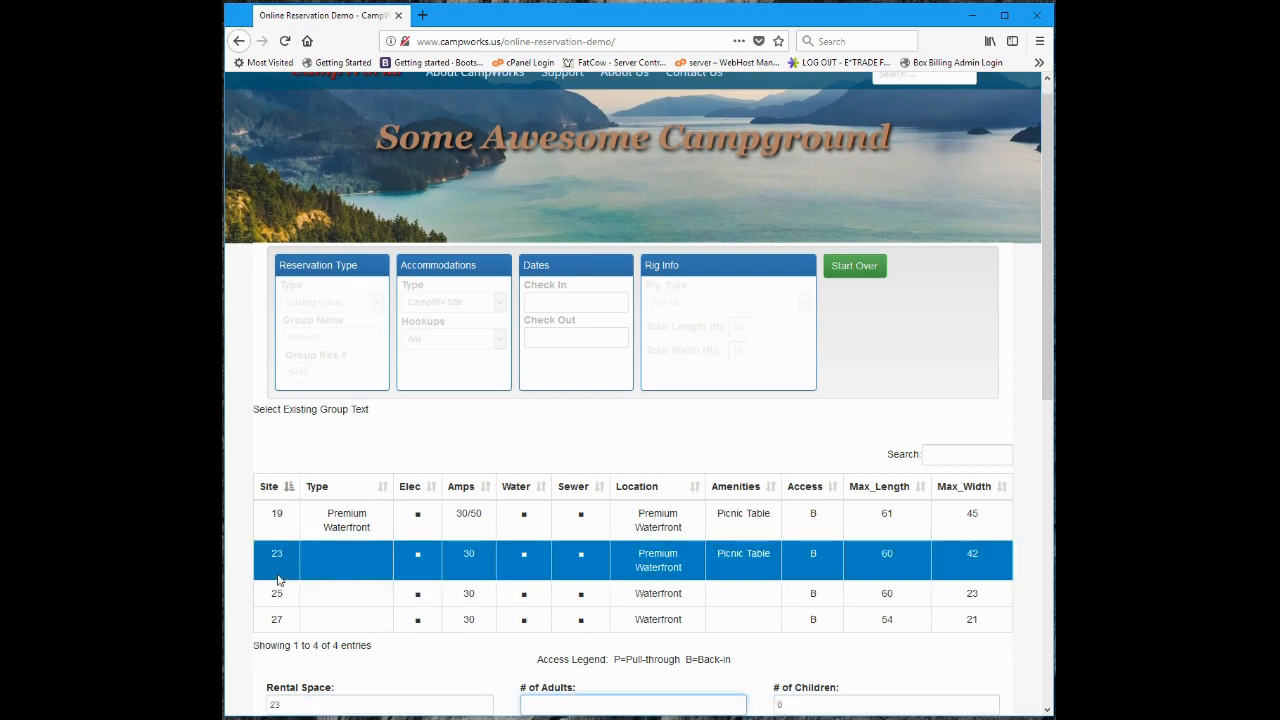
text(2)
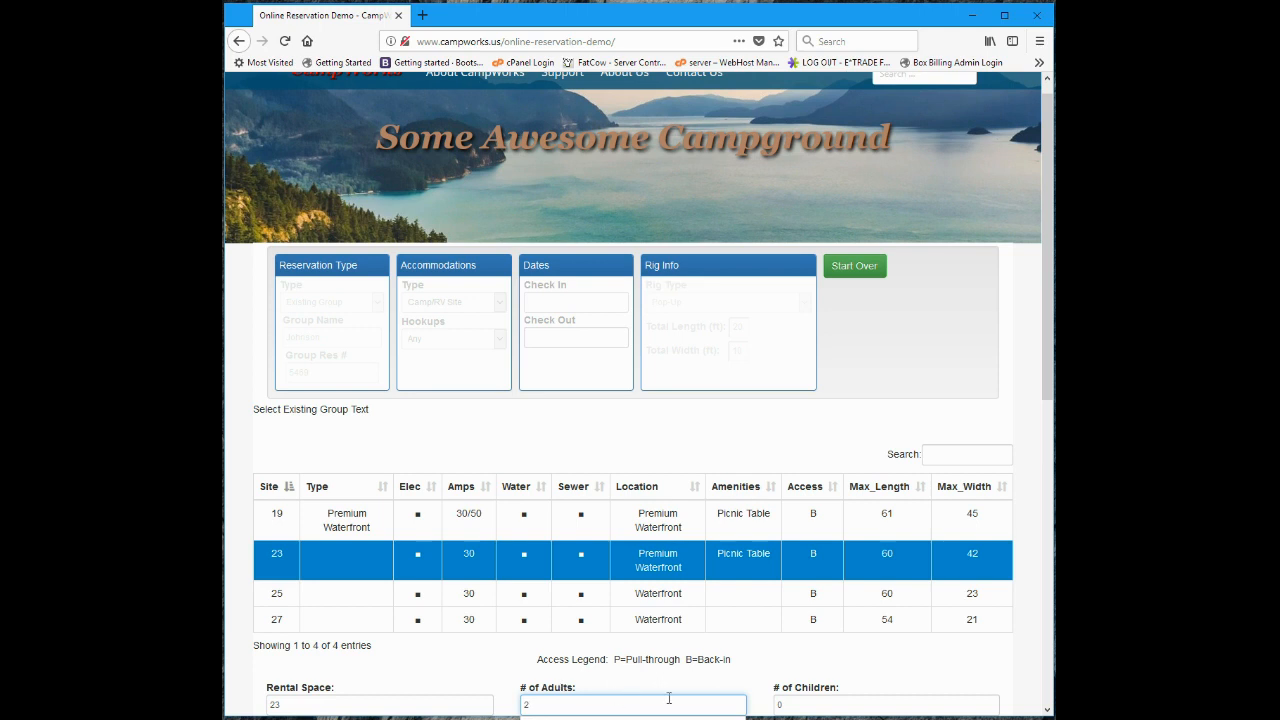
scroll(660, 690, down, 3)
click(549, 583)
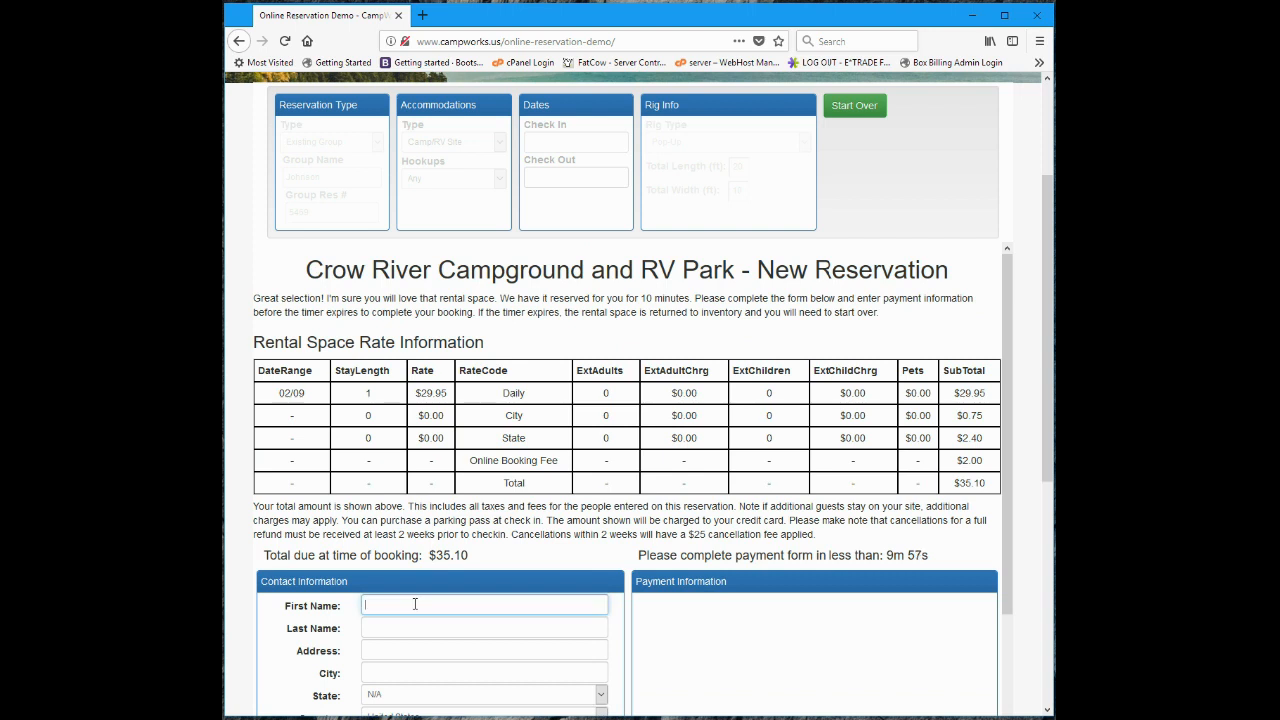
- Fill in the contact information from the saved autofill entry, add the special note "testing", and proceed to the payment form
text(Keith)
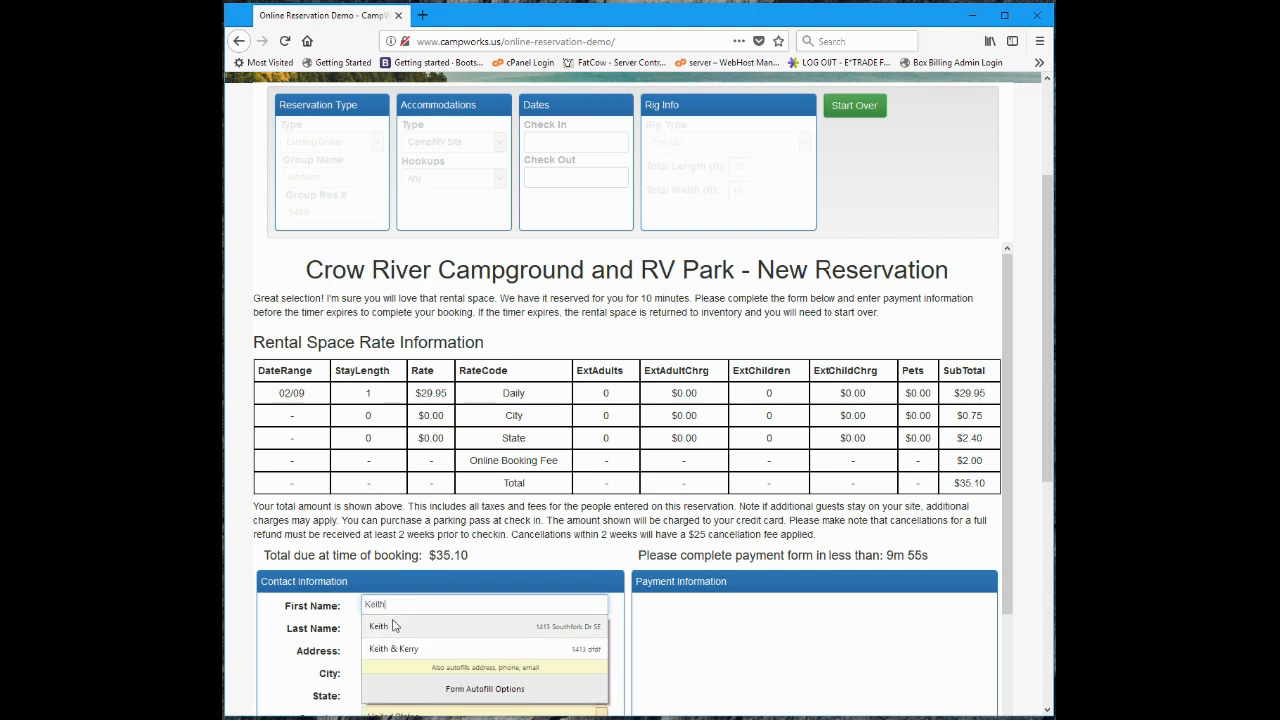
click(399, 626)
scroll(399, 640, down, 3)
click(402, 646)
text(testing)
click(432, 706)
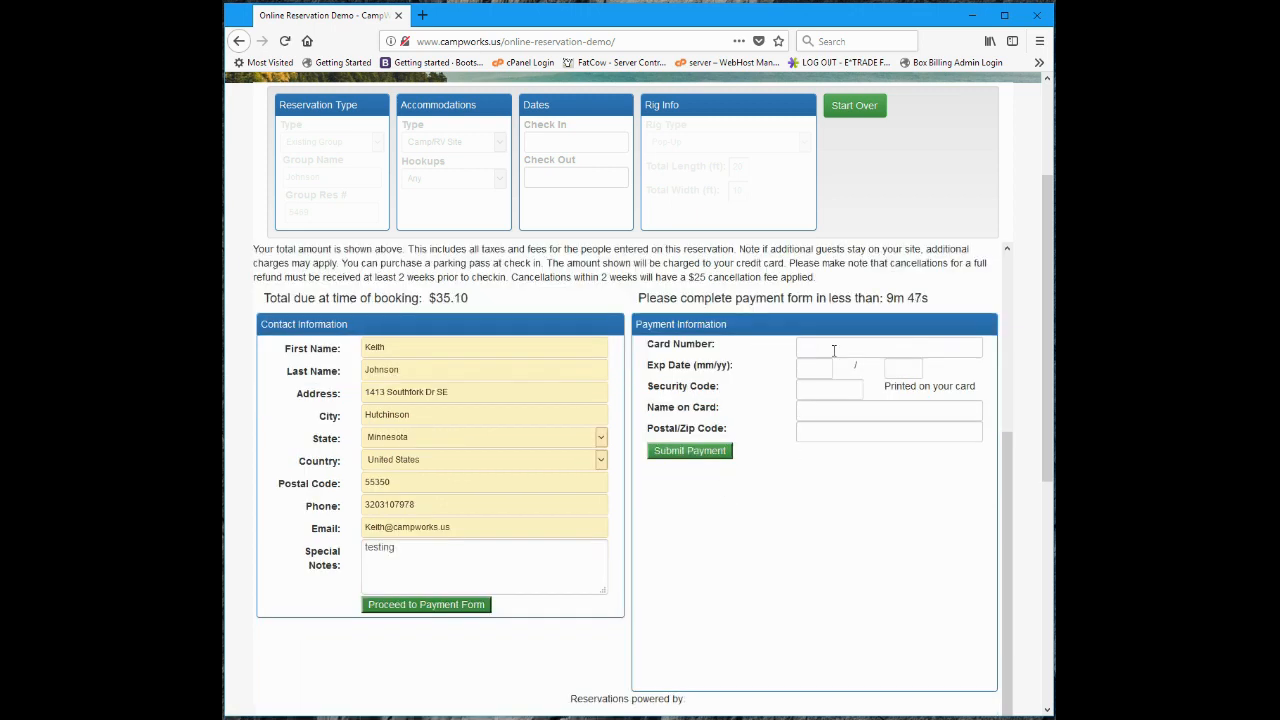
- Enter the card number, expiration date and security code, and submit the group member's payment
click(829, 348)
text(4111111111111111)
click(809, 369)
text(12)
key(Tab)
text(19)
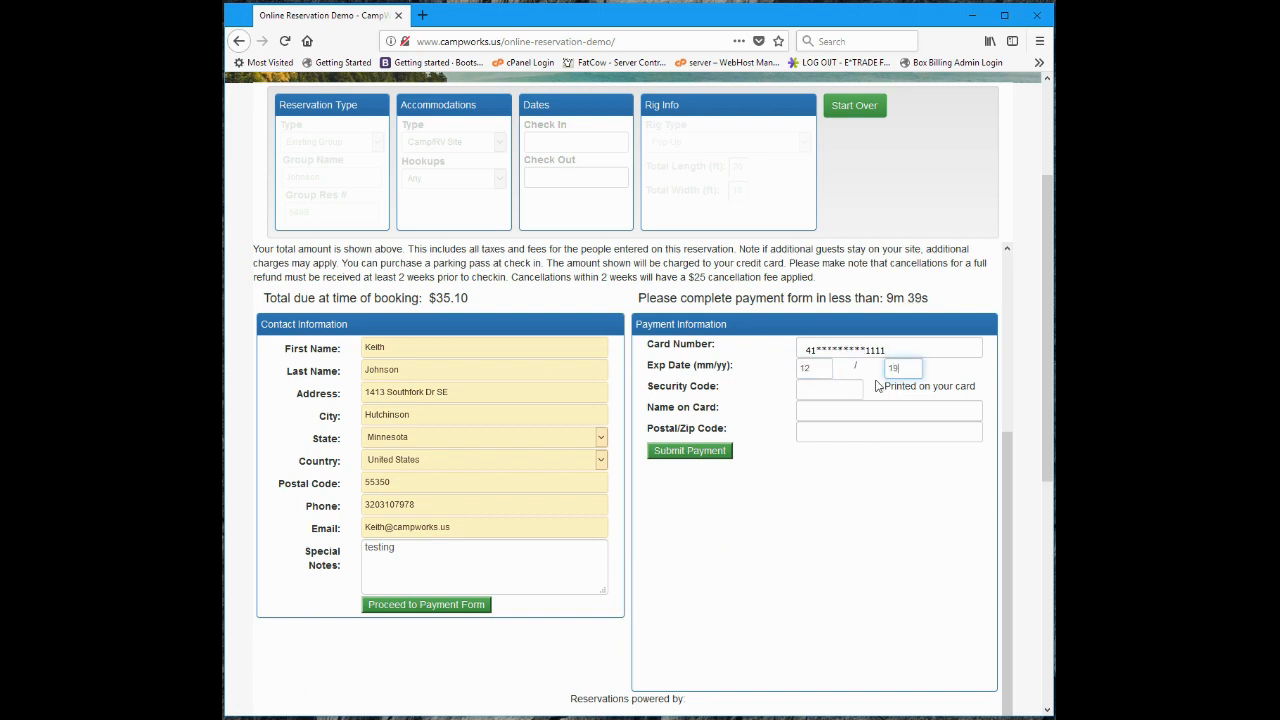
click(826, 390)
text(123)
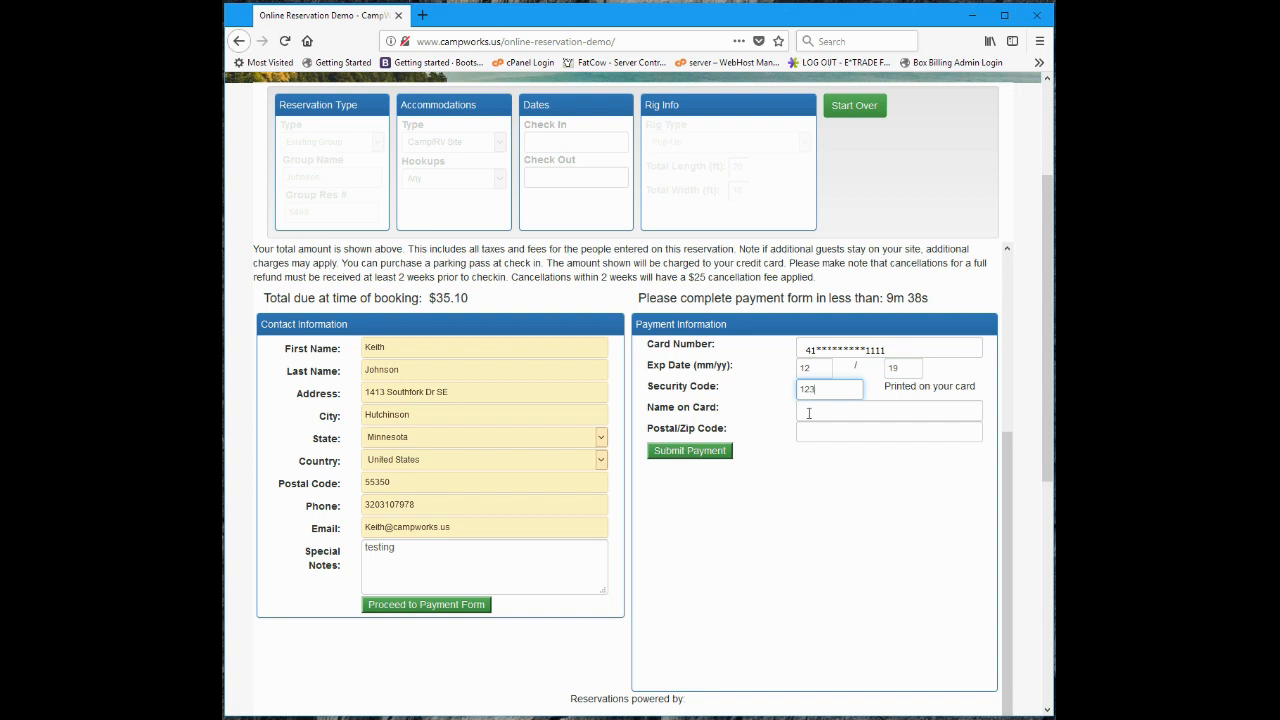
click(703, 451)
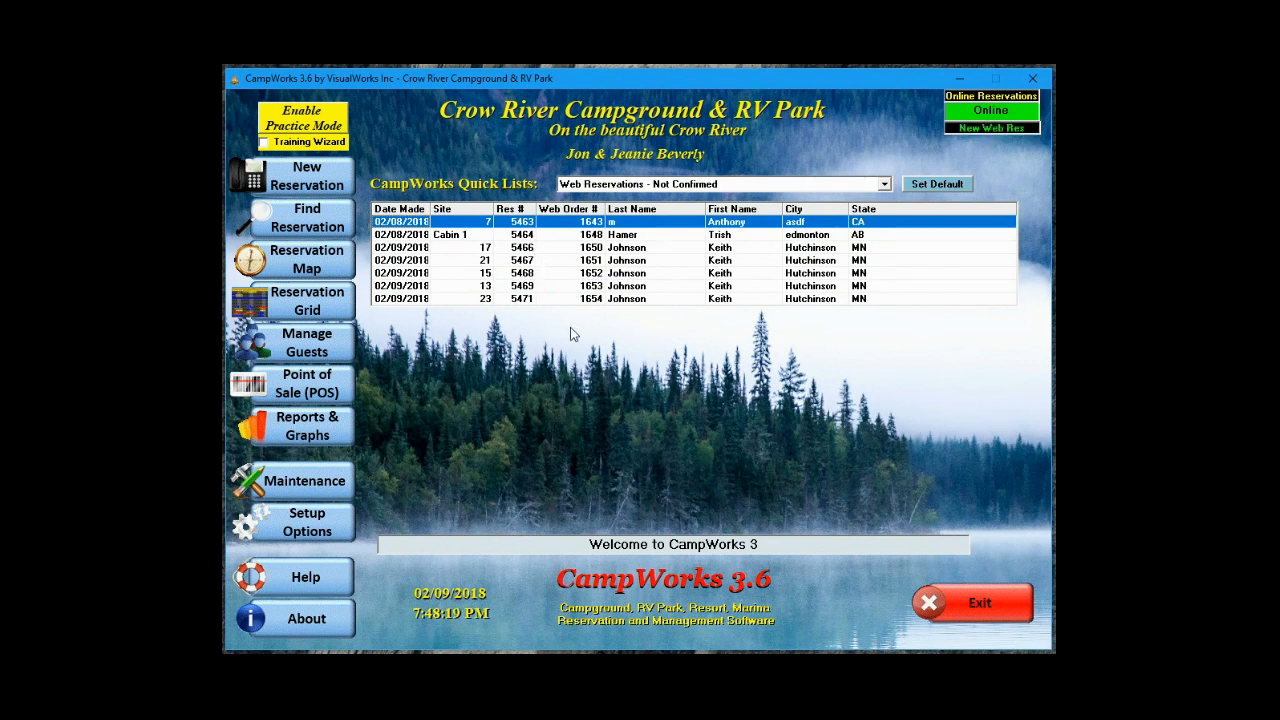
- Switch to CampWorks, open the unconfirmed web reservation for site 21, and bring up its confirmation letter options
click(610, 262)
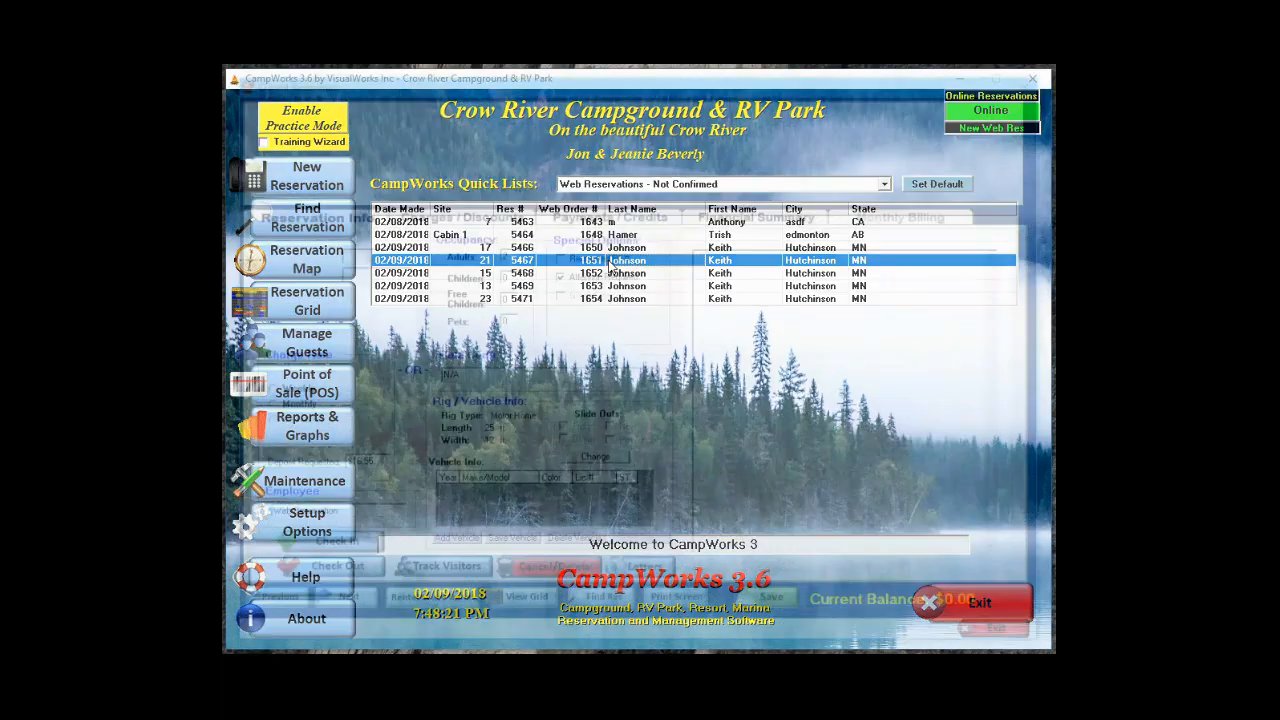
double_click(610, 262)
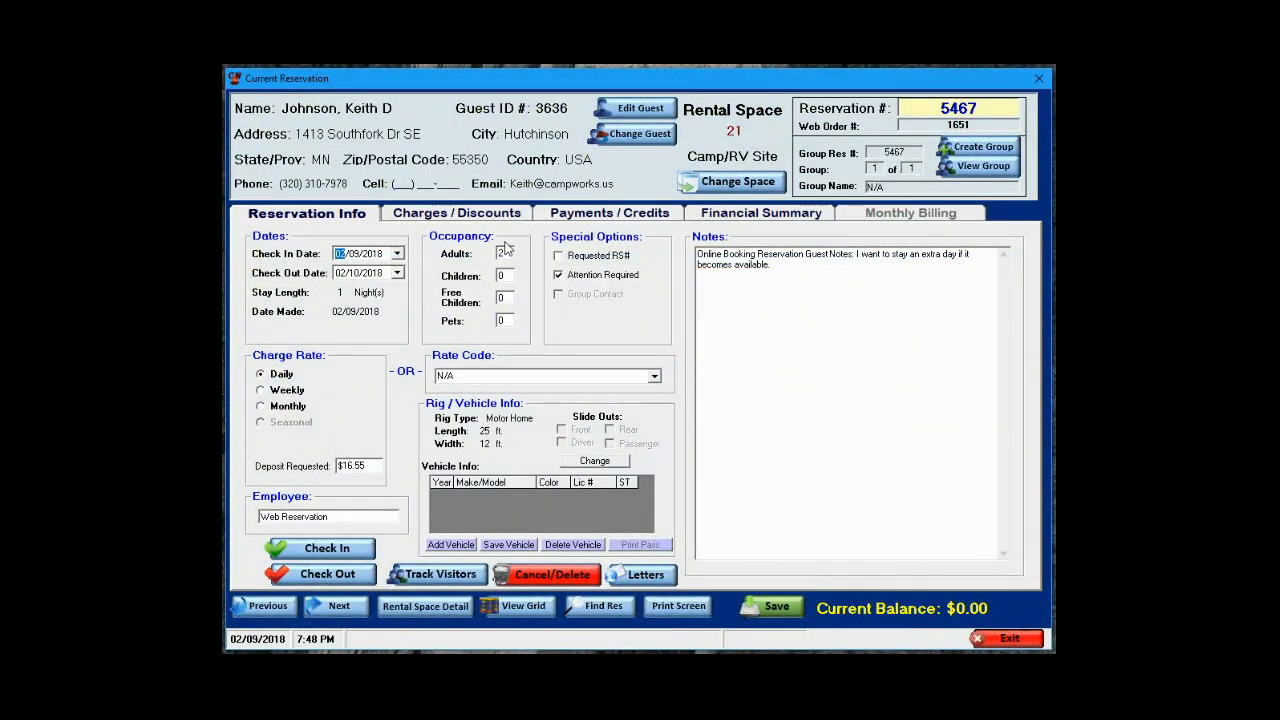
click(642, 576)
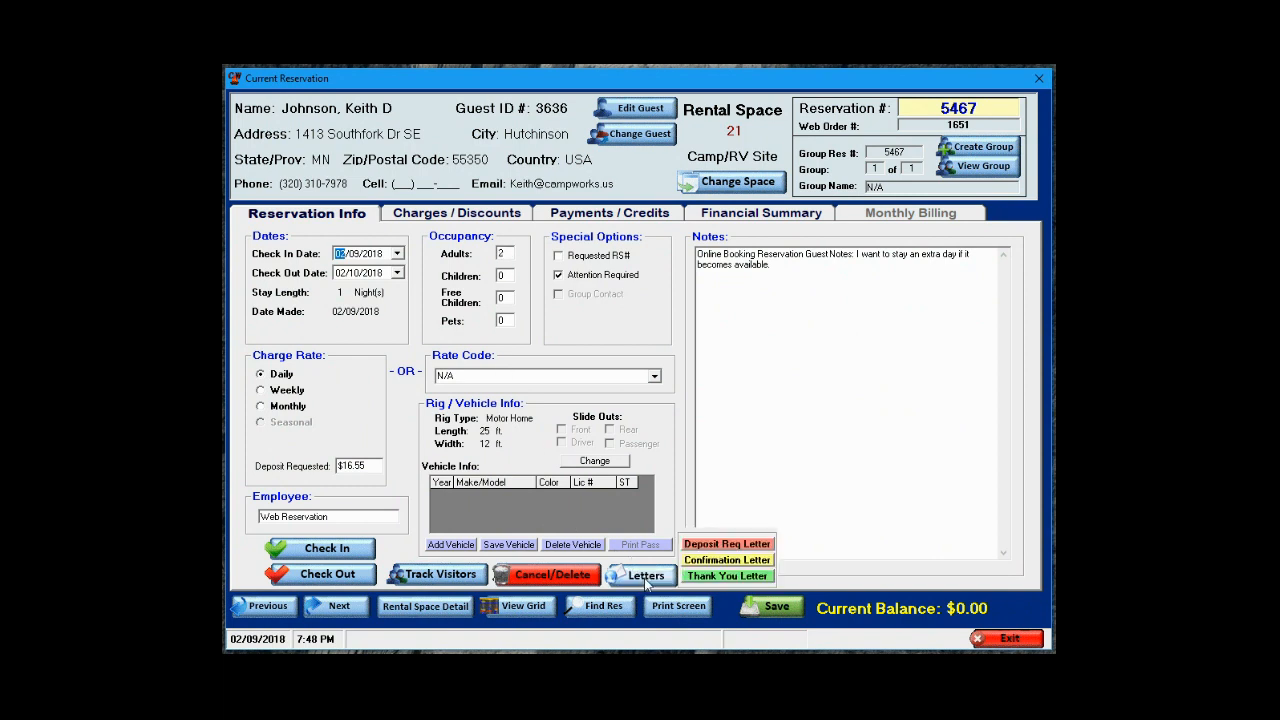
click(716, 563)
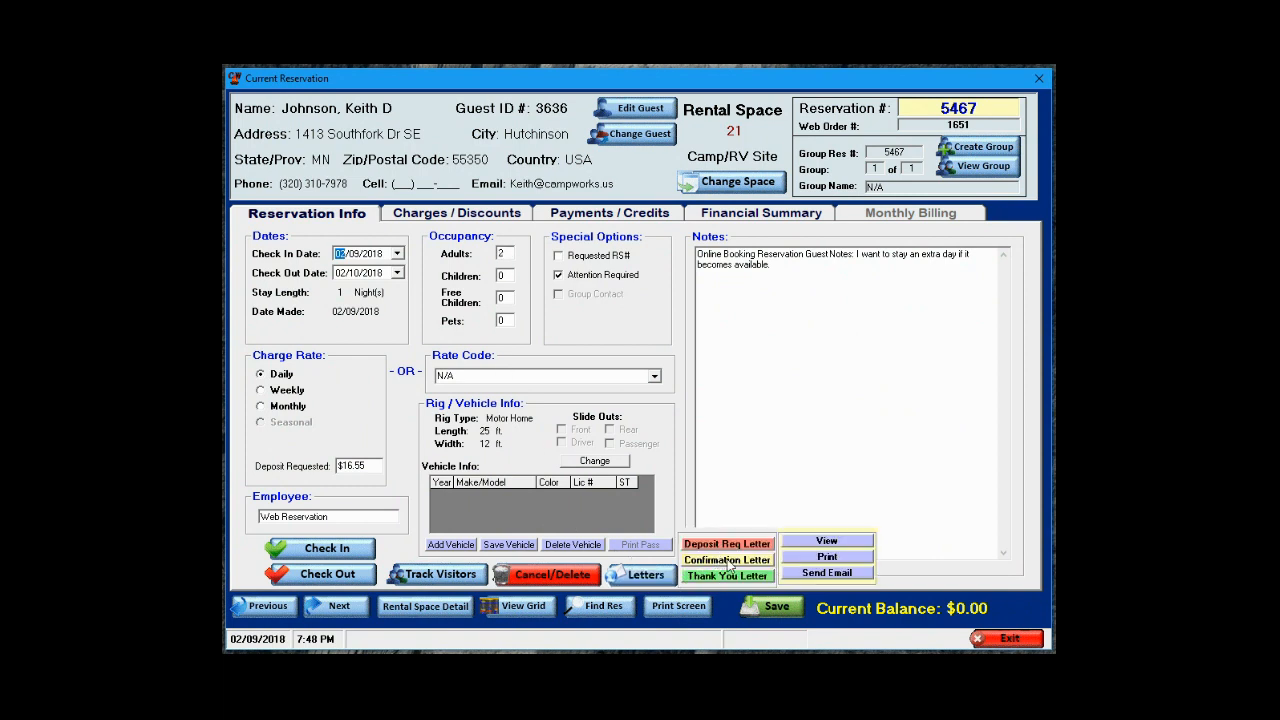
click(826, 557)
- Review the site 21 reservation's charges and discounts and its payments and credits, then return to the reservation info
click(455, 215)
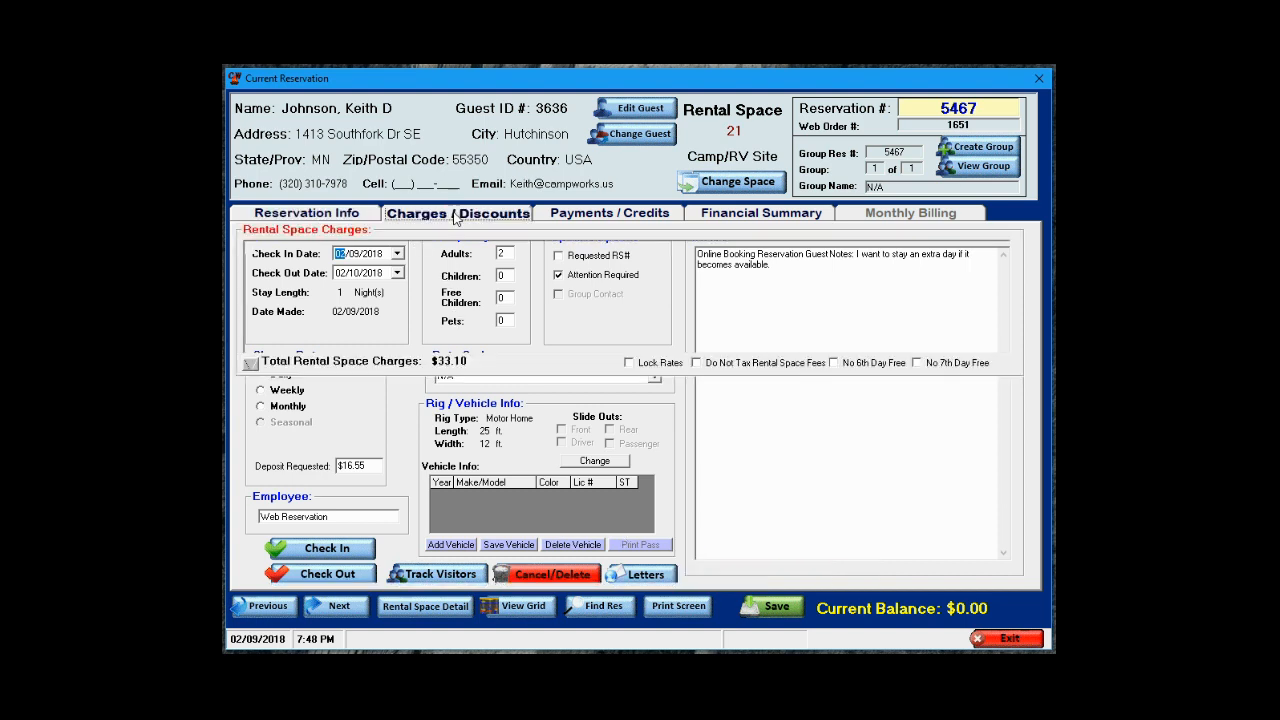
click(583, 216)
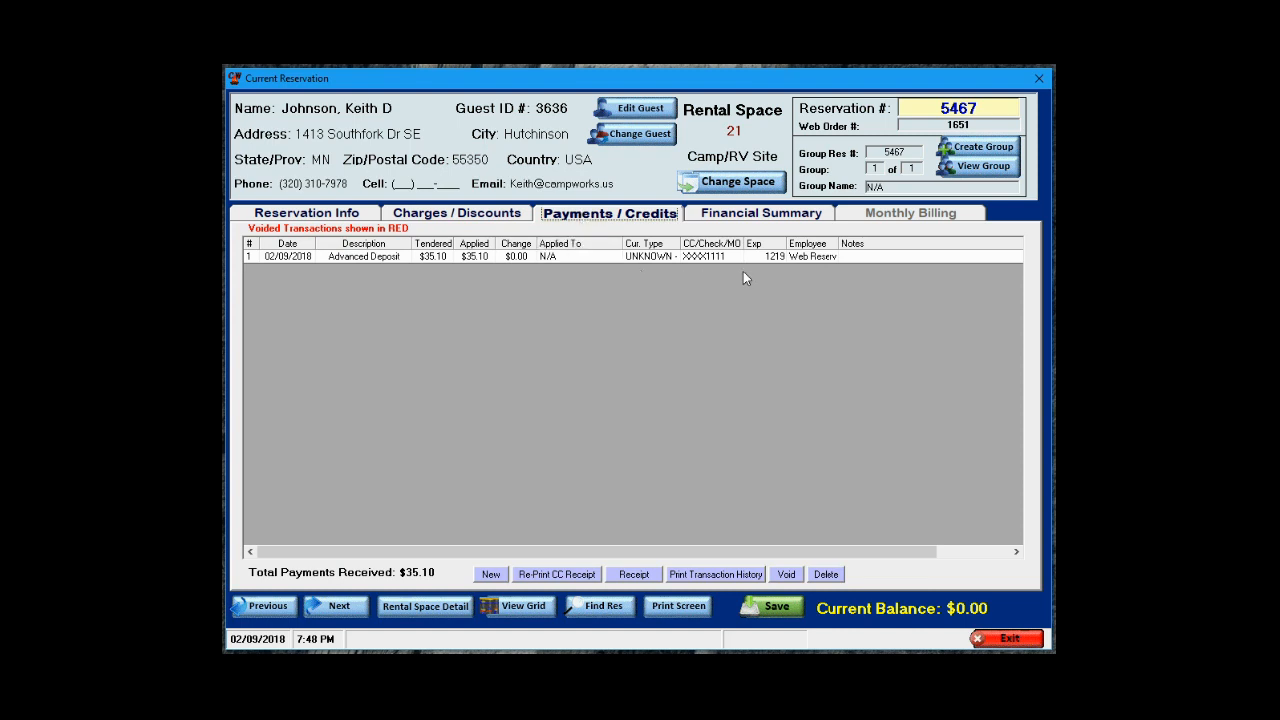
click(430, 216)
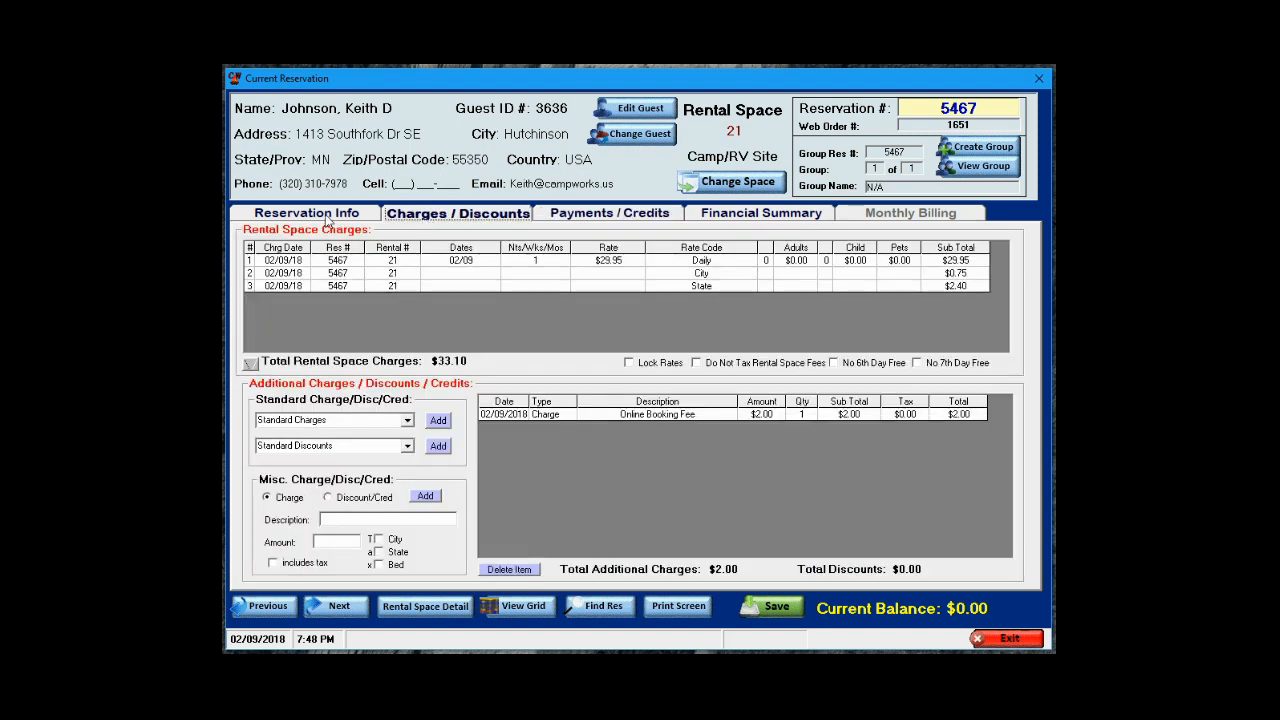
click(310, 214)
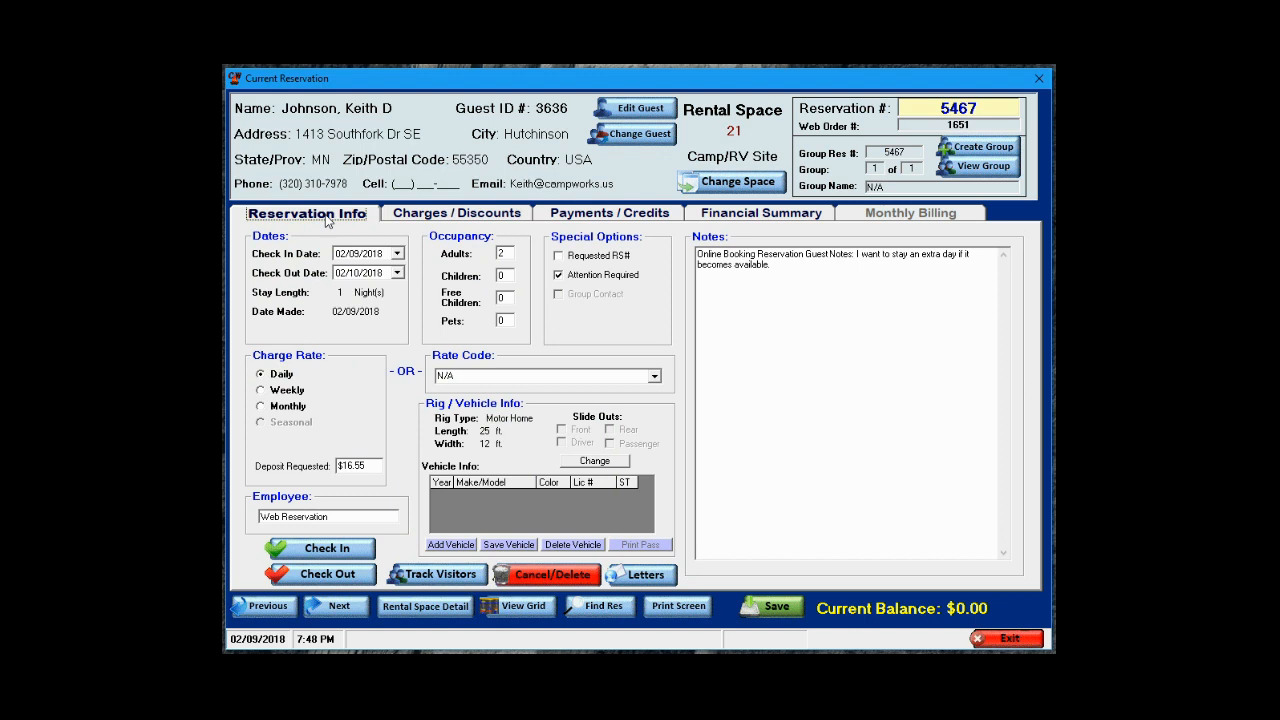
- View the site 21 reservation's confirmation letter without adding special notes
click(645, 576)
click(718, 572)
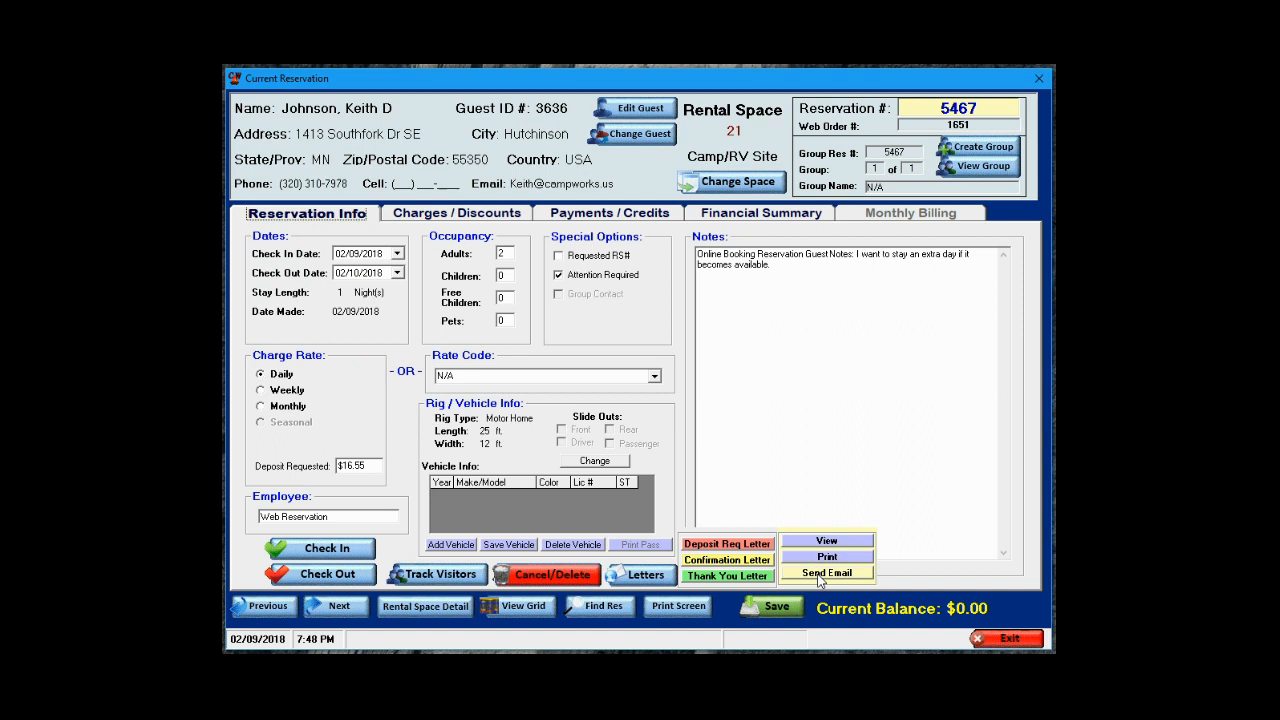
click(822, 540)
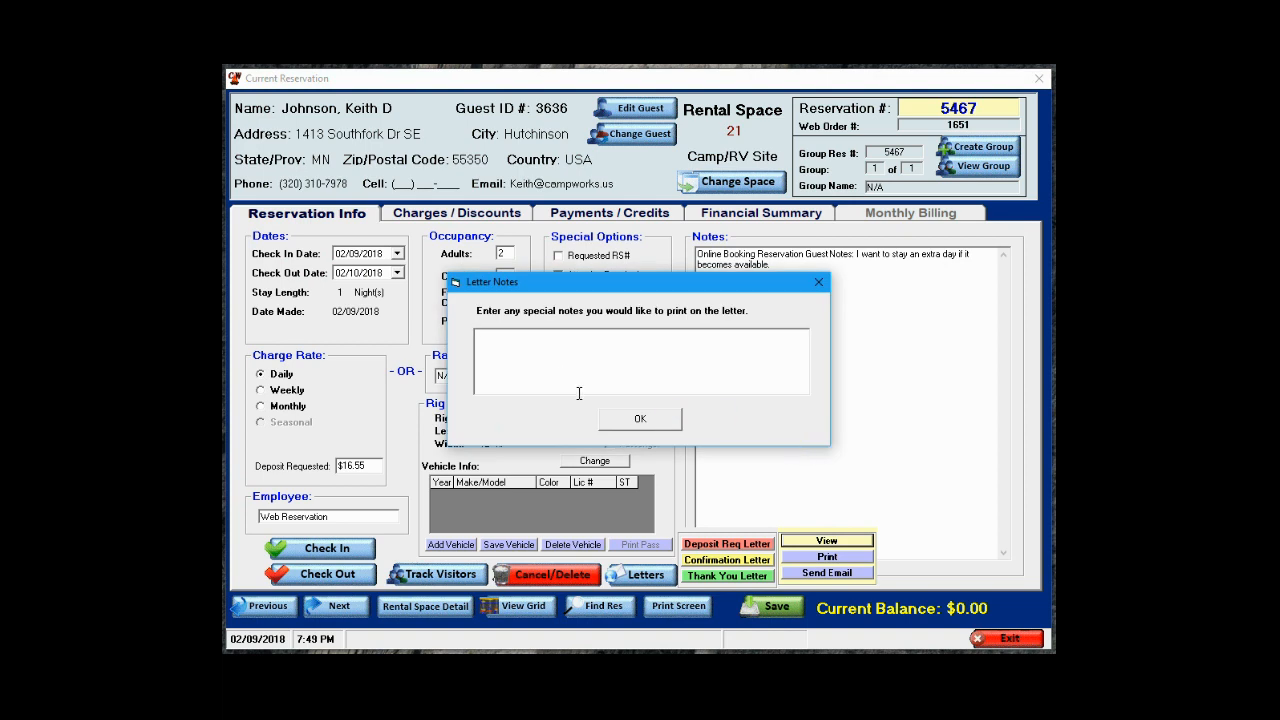
click(644, 420)
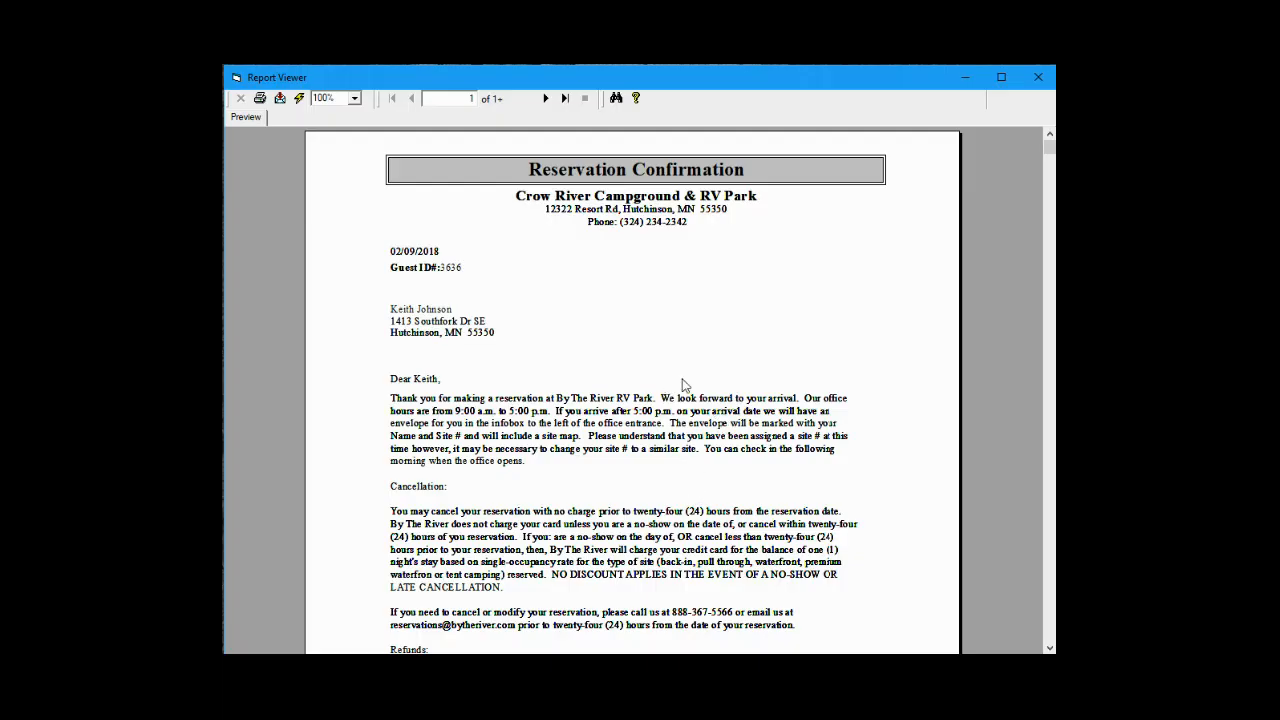
- Read through both pages of the confirmation letter, covering the policies, stay information, financial summary and payment details
scroll(686, 386, down, 3)
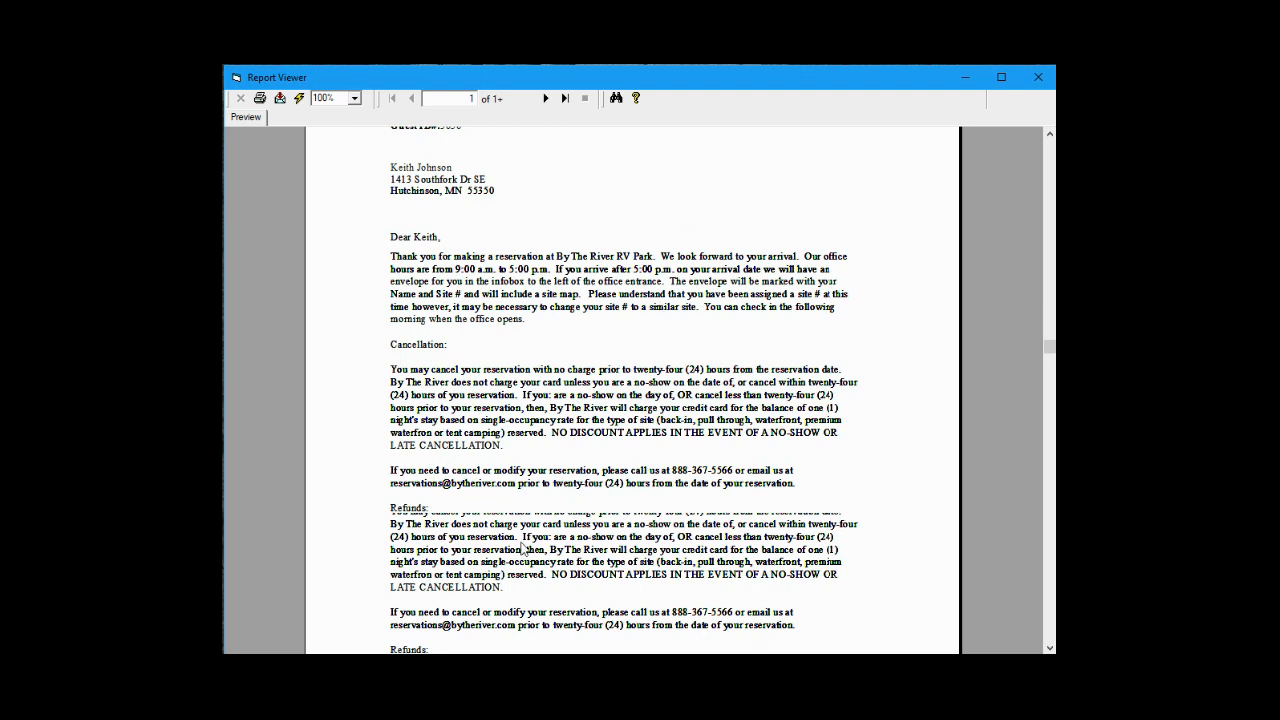
scroll(580, 400, down, 4)
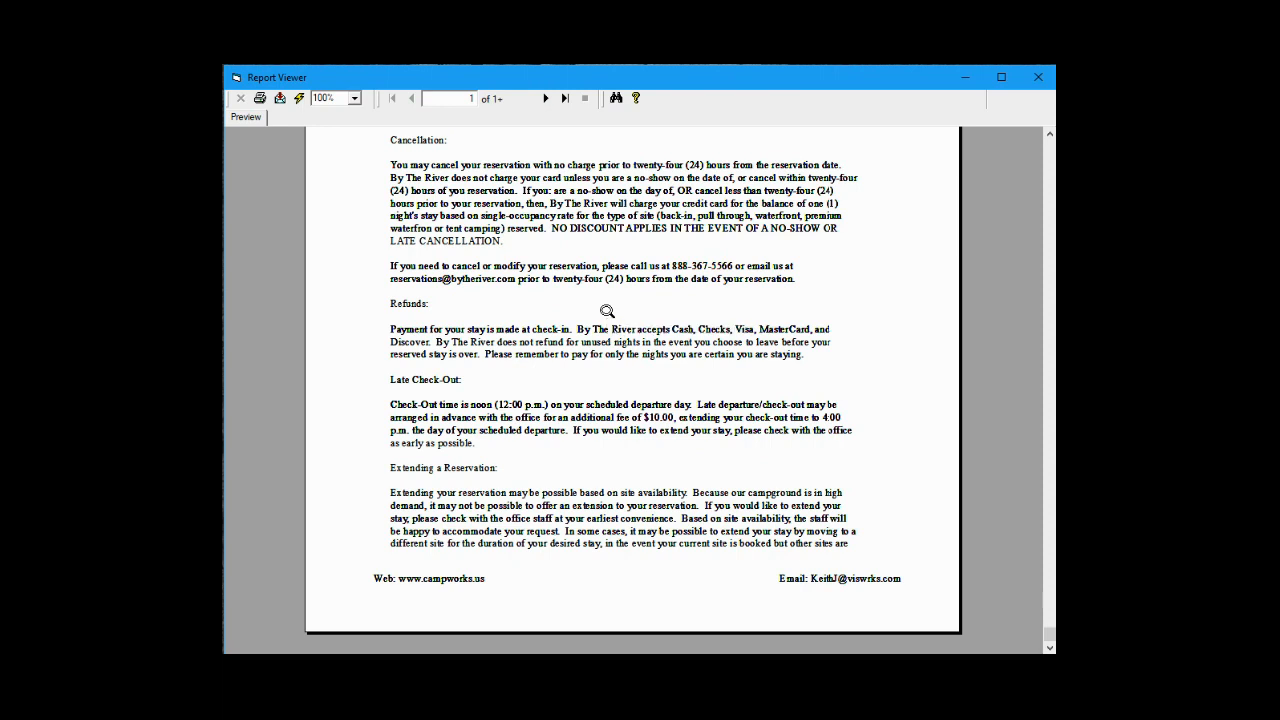
click(547, 99)
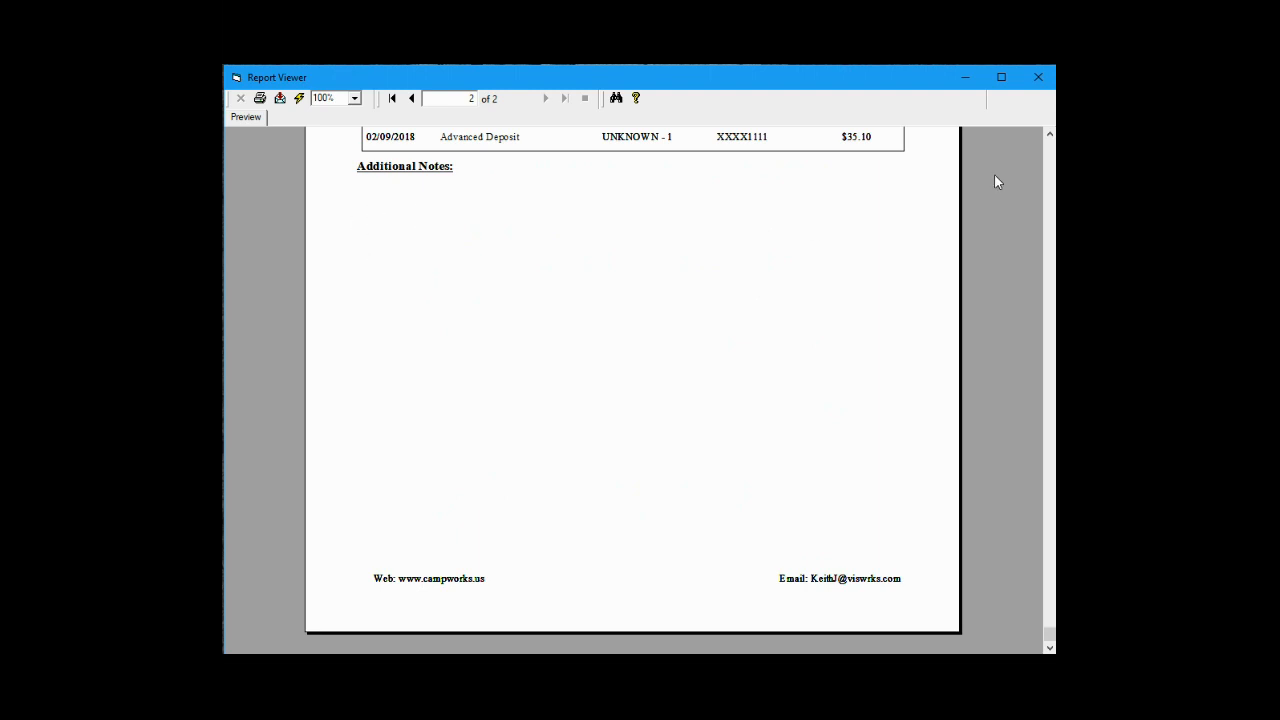
click(1049, 134)
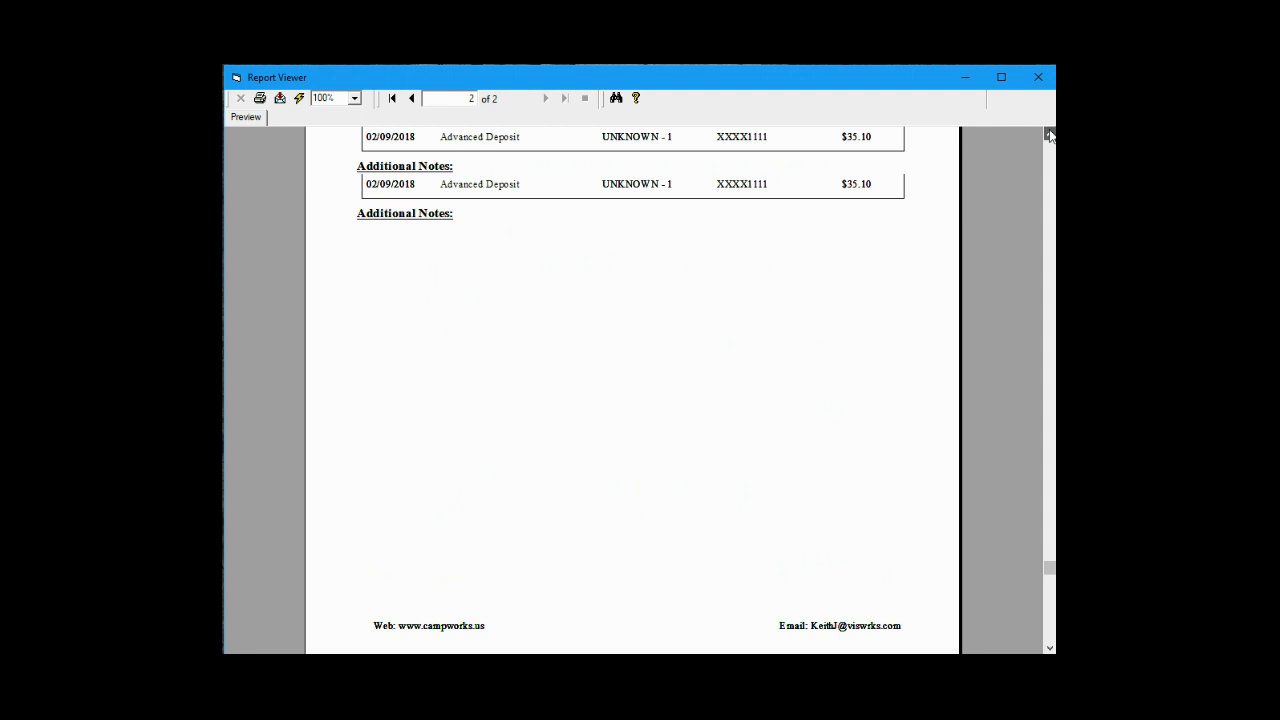
click(1049, 134)
click(1049, 134)
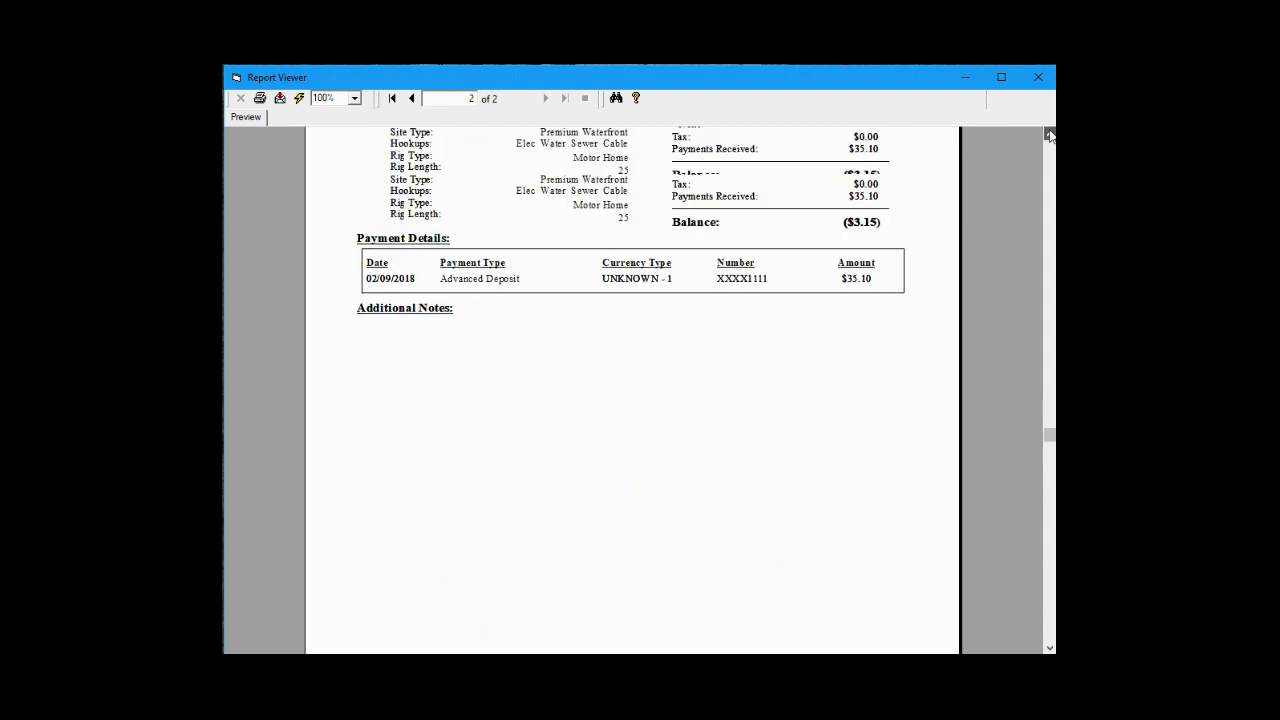
click(1049, 134)
click(1049, 134)
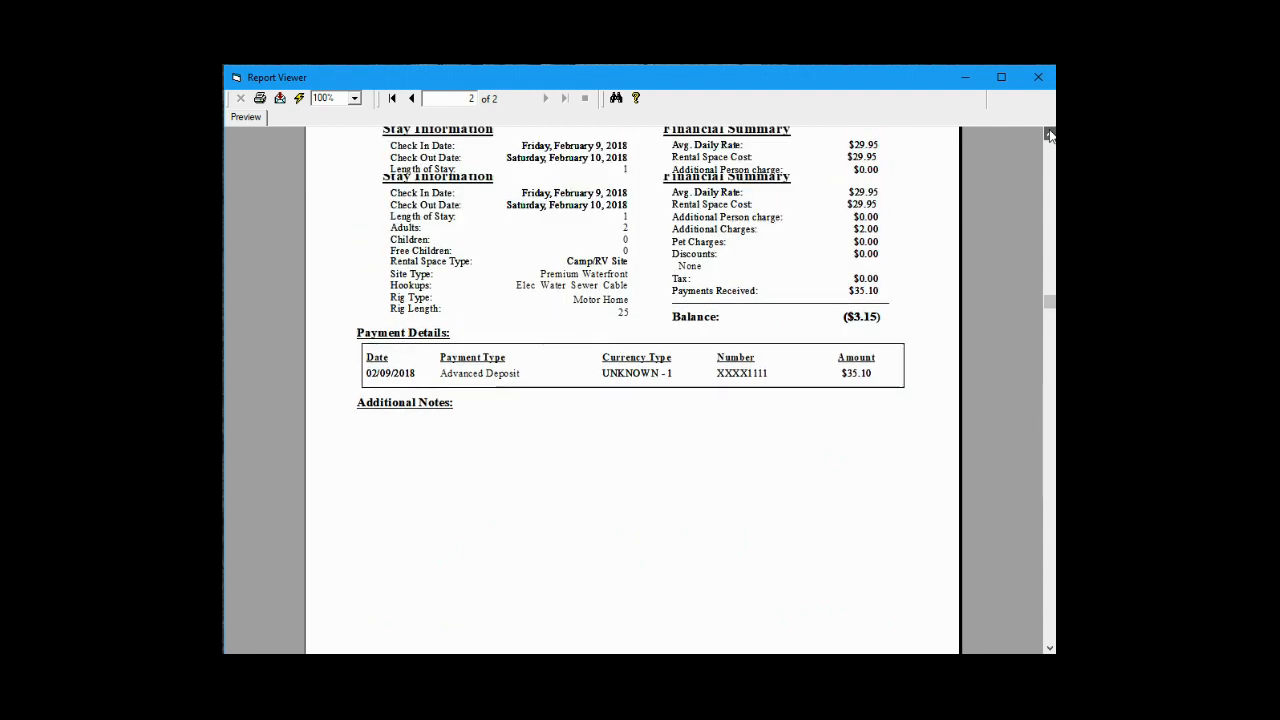
click(1049, 134)
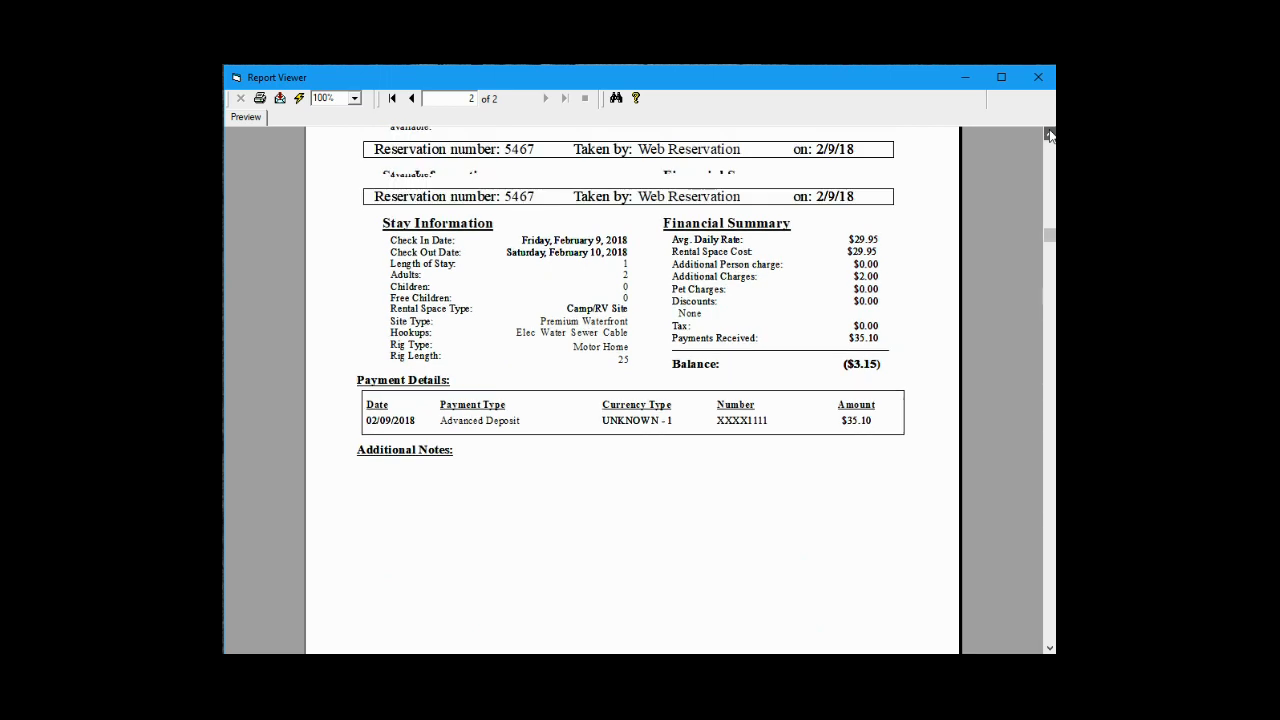
click(1049, 134)
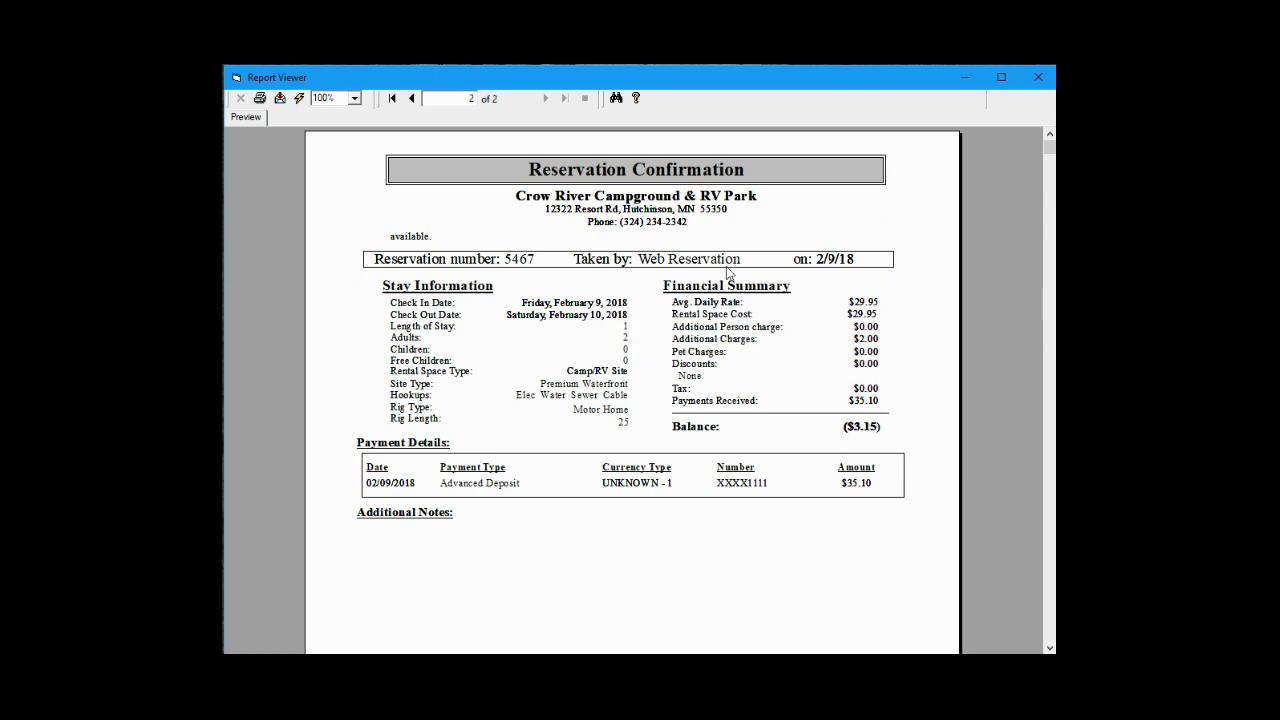
- Close the confirmation letter and the site 21 reservation, and return to the list of unconfirmed web reservations
click(1037, 78)
click(1037, 78)
click(706, 400)
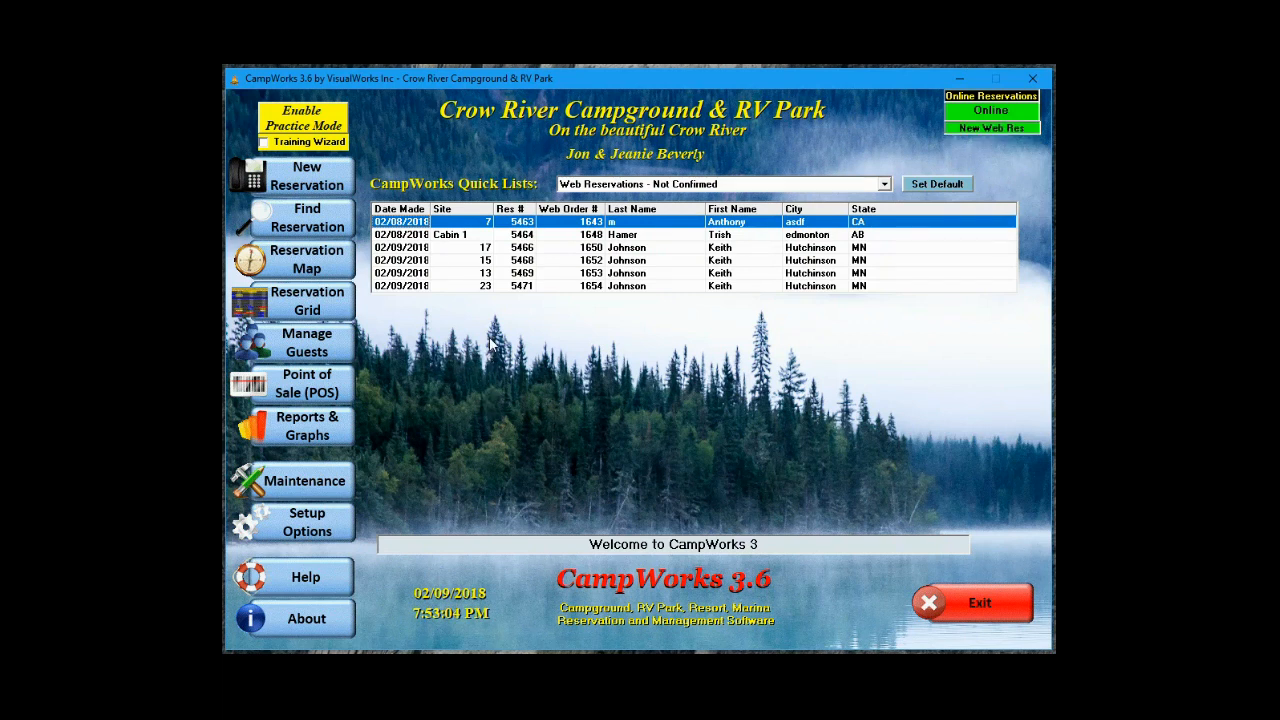
- Open the unconfirmed group reservation for site 13 and check which rental spaces and guests its group contains
click(547, 278)
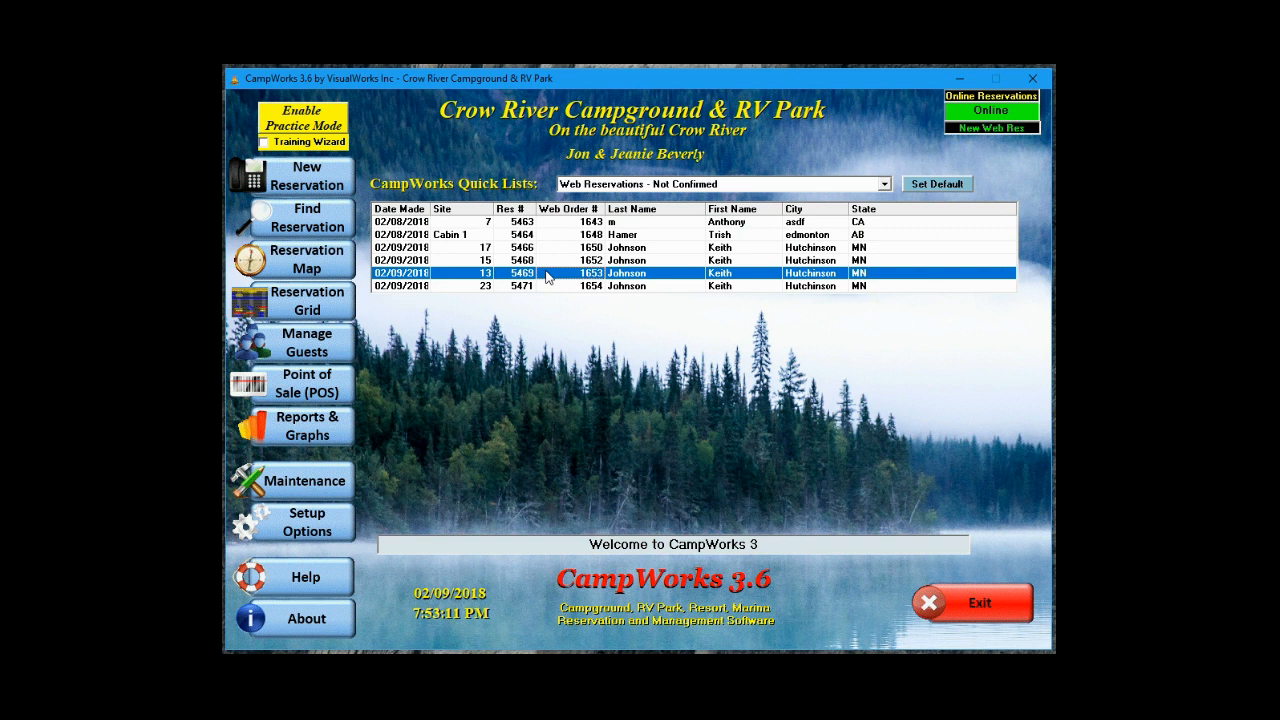
double_click(547, 278)
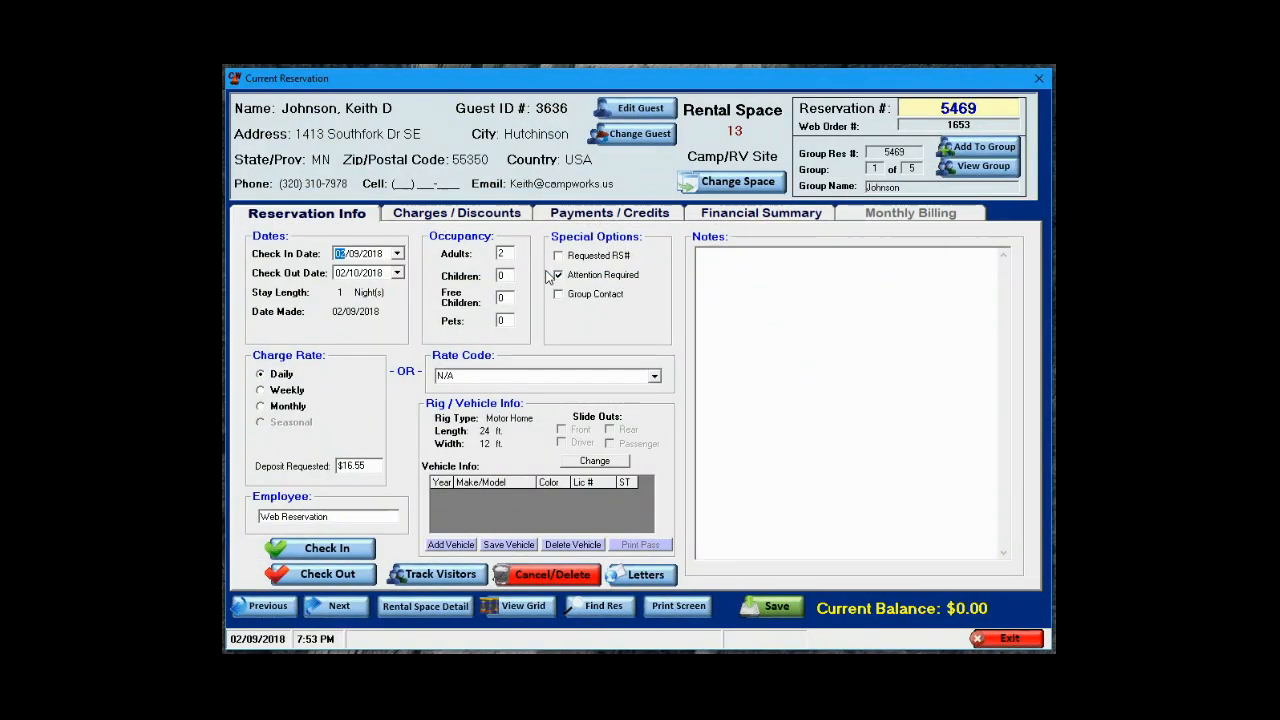
click(638, 577)
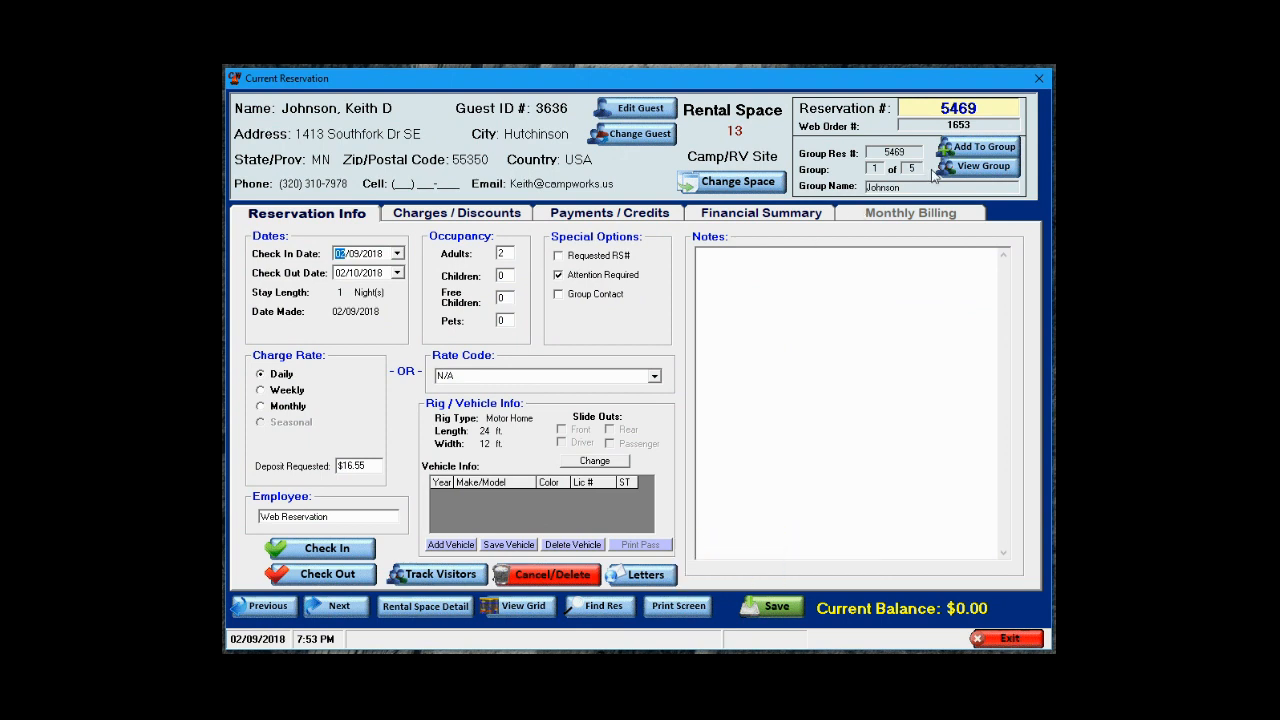
click(984, 168)
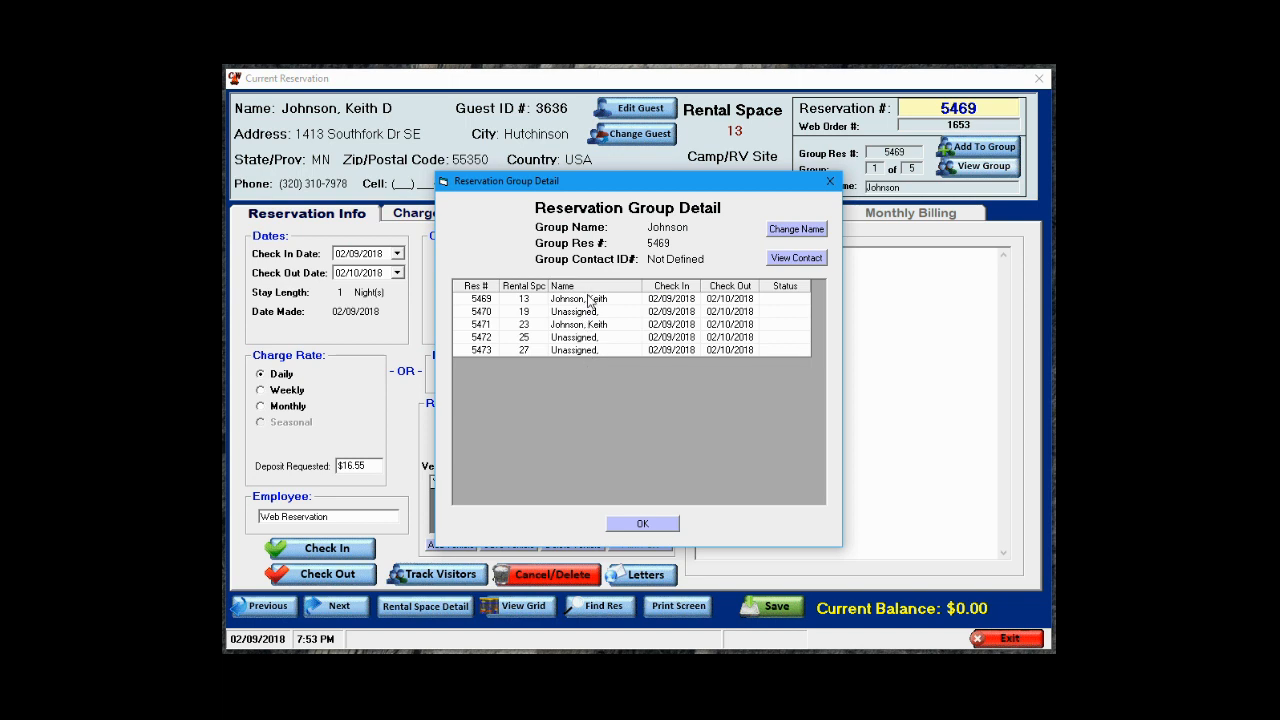
click(643, 523)
- Generate the group confirmation letter for viewing with the special note "test"
click(637, 574)
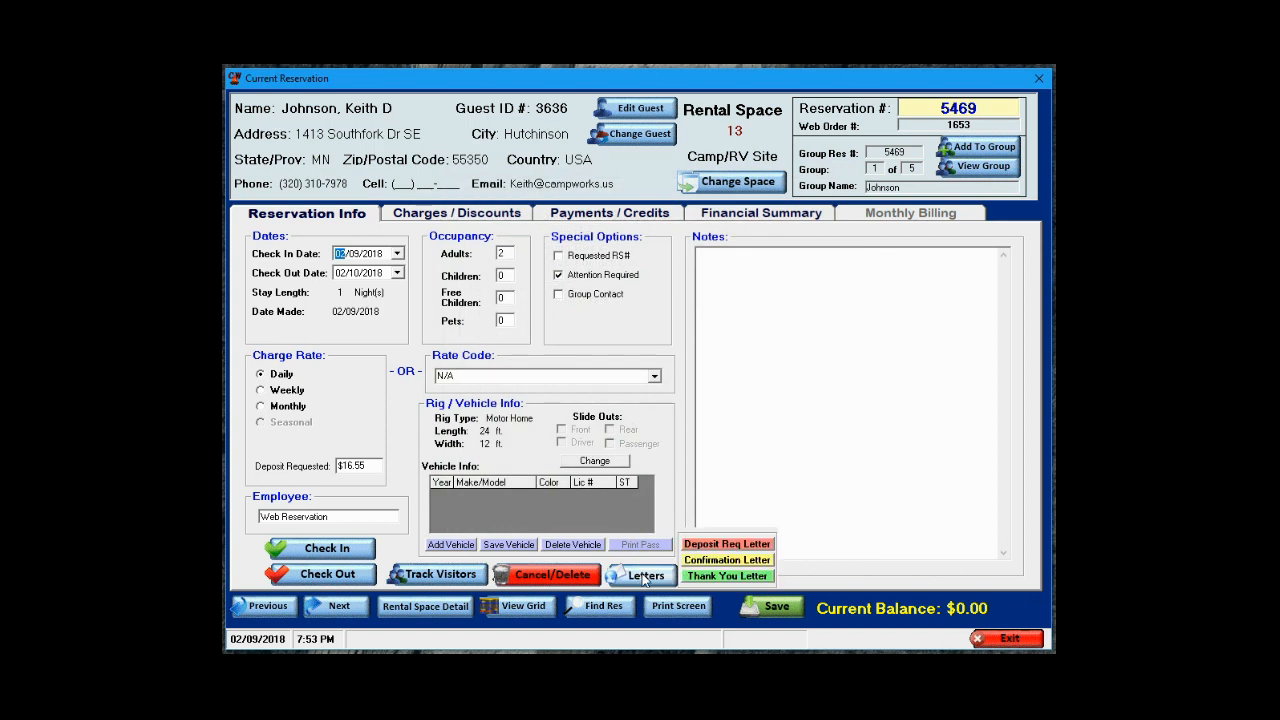
mouse_move(712, 566)
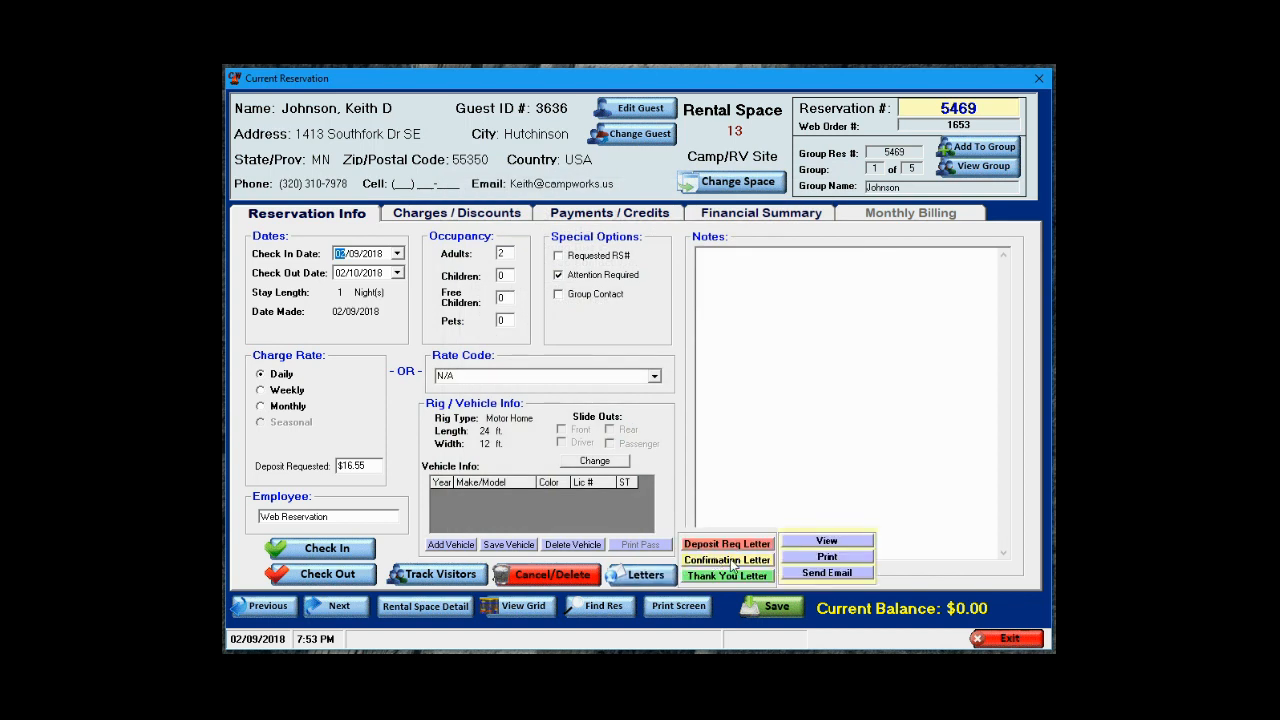
click(824, 543)
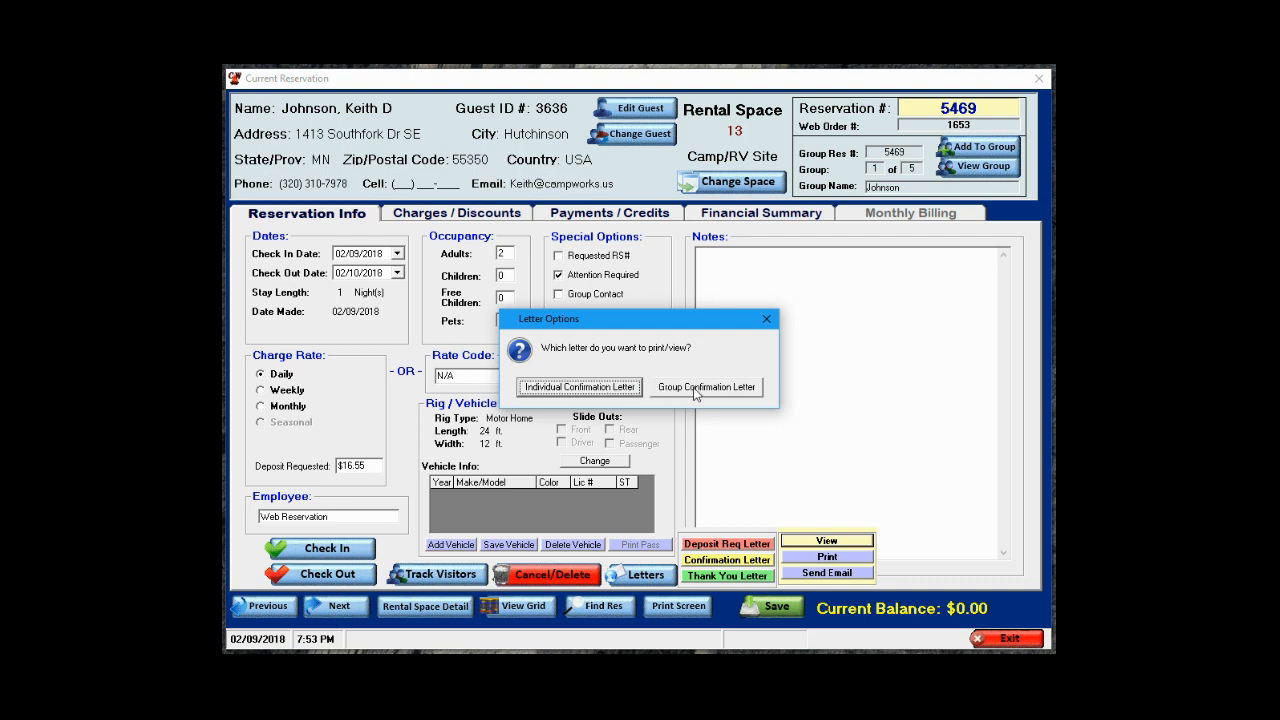
click(693, 387)
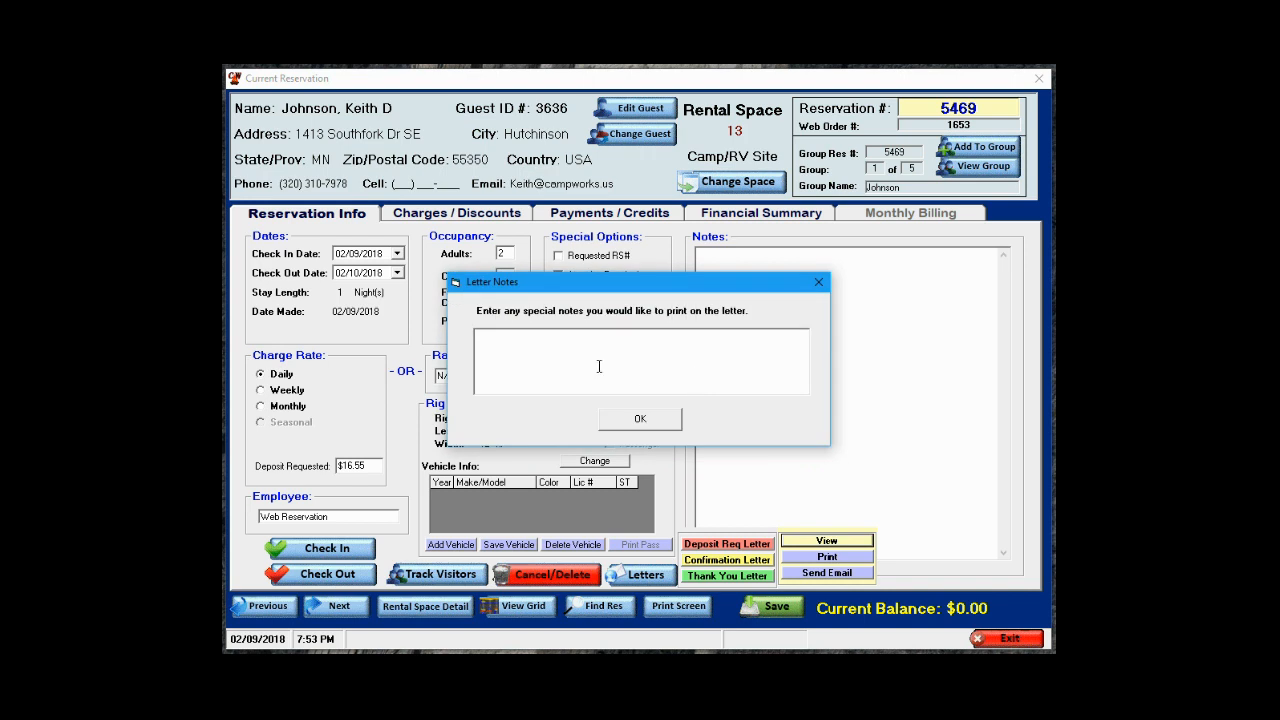
text(test)
click(636, 420)
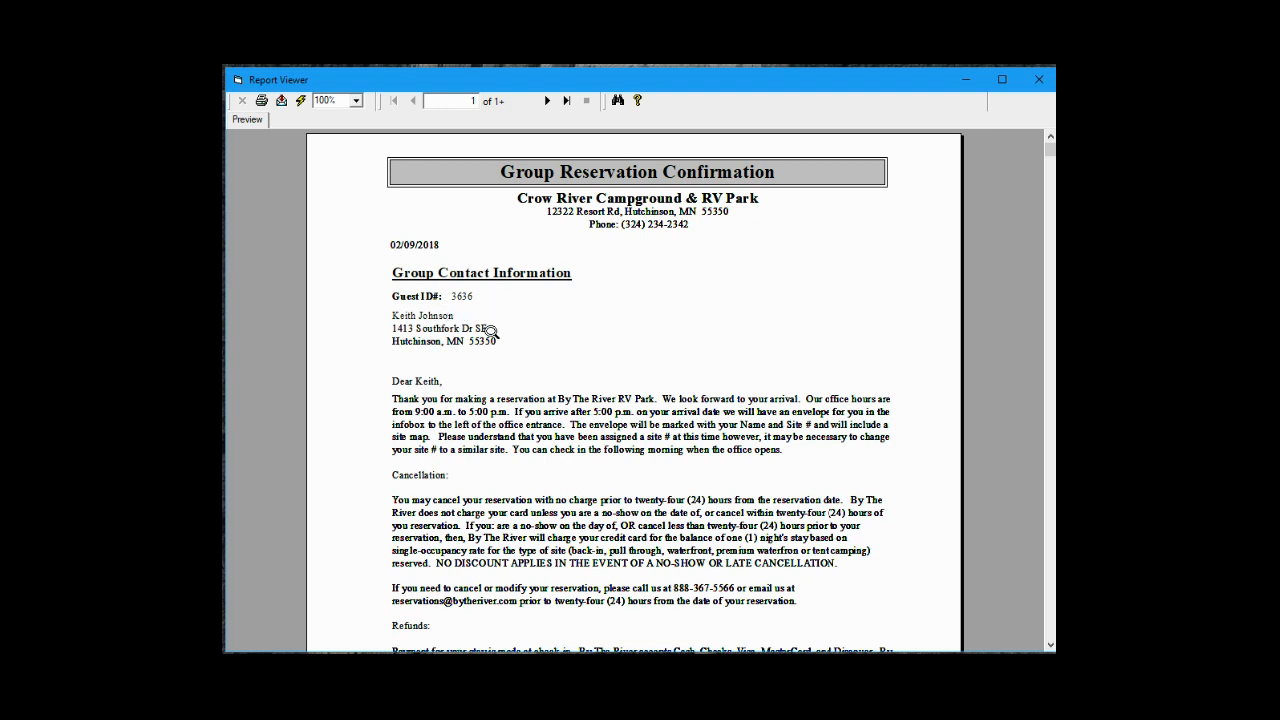
- Read through the group confirmation letter up to the stay information, group booking details and additional notes on page 2
scroll(595, 382, down, 3)
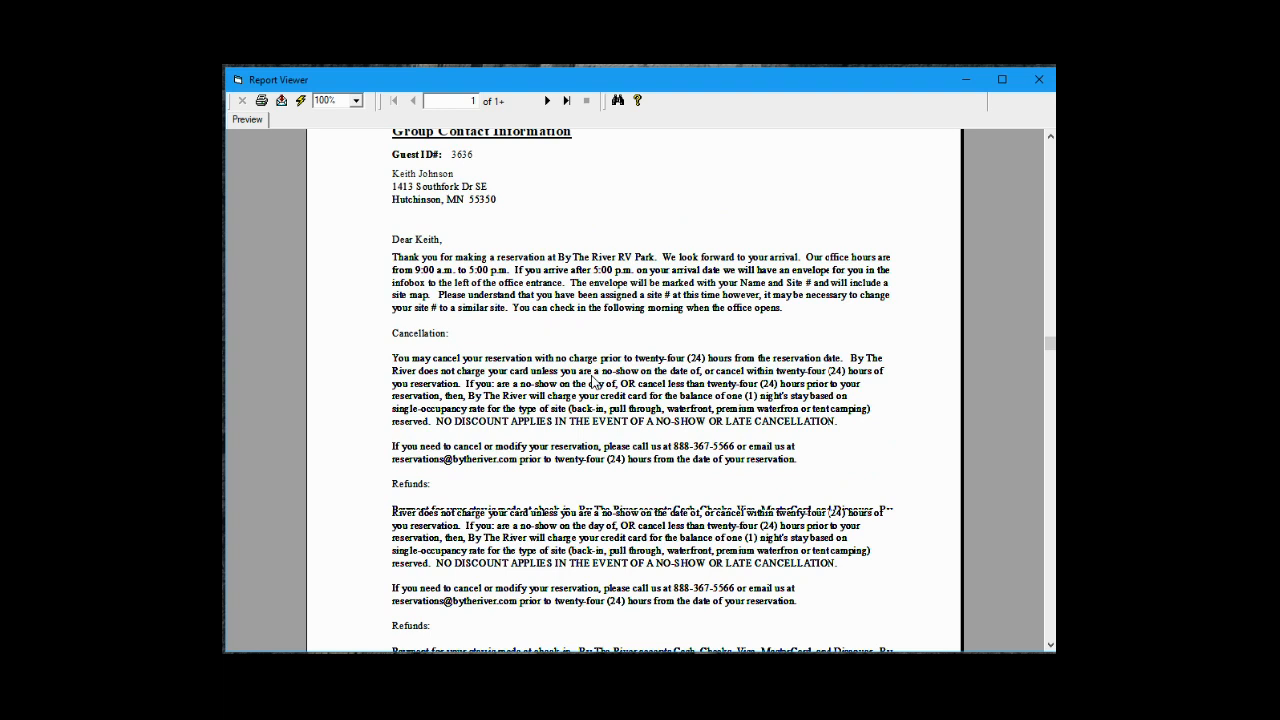
scroll(615, 312, down, 4)
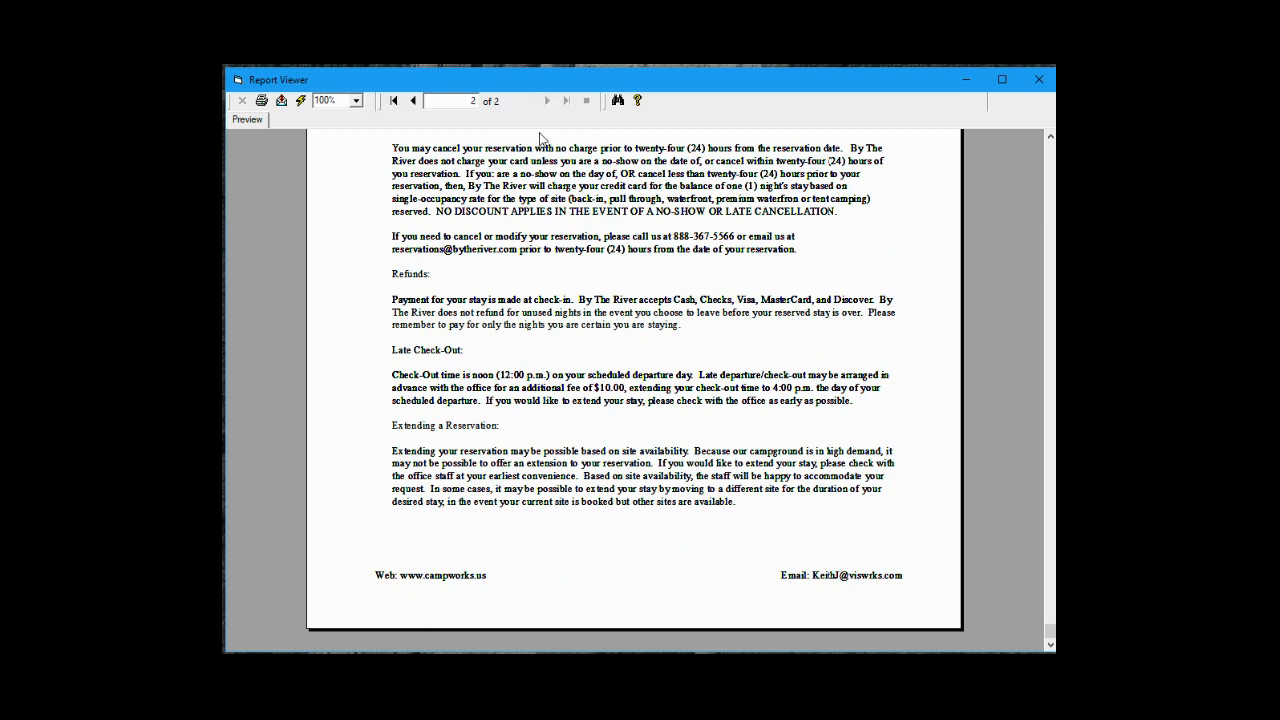
click(1050, 150)
click(1050, 150)
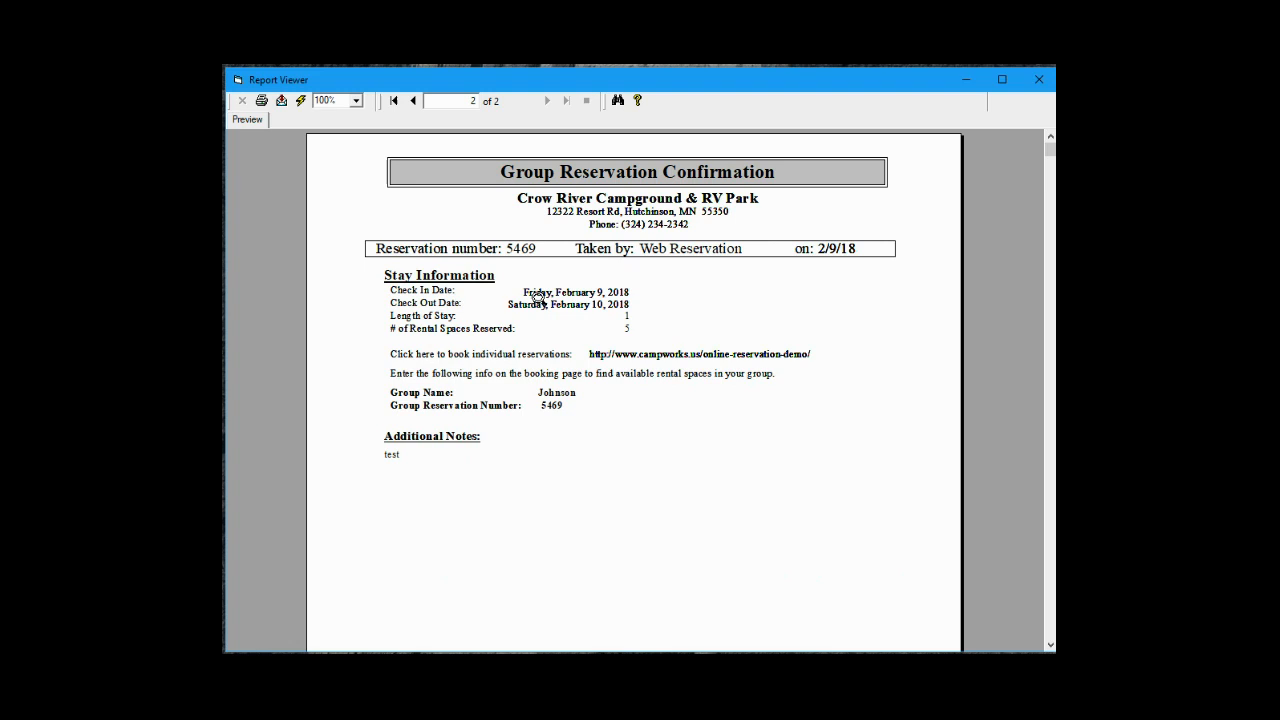